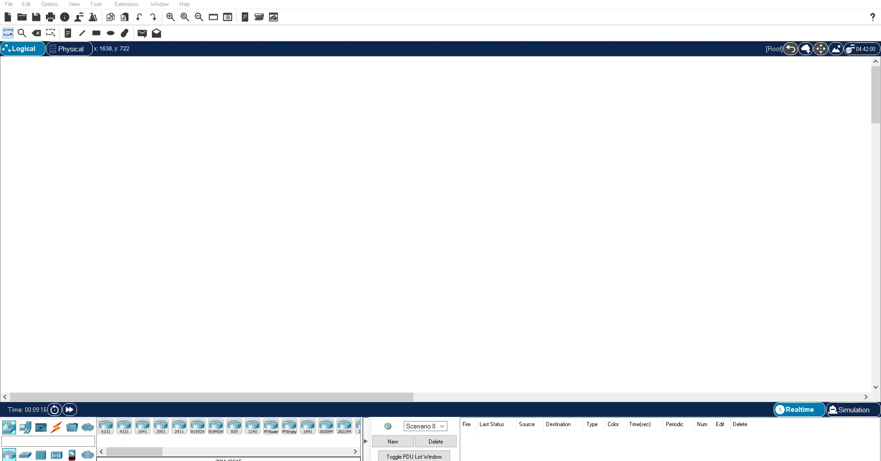
Place a Server-PT end device in the left half of the empty logical workspace.
click(25, 427)
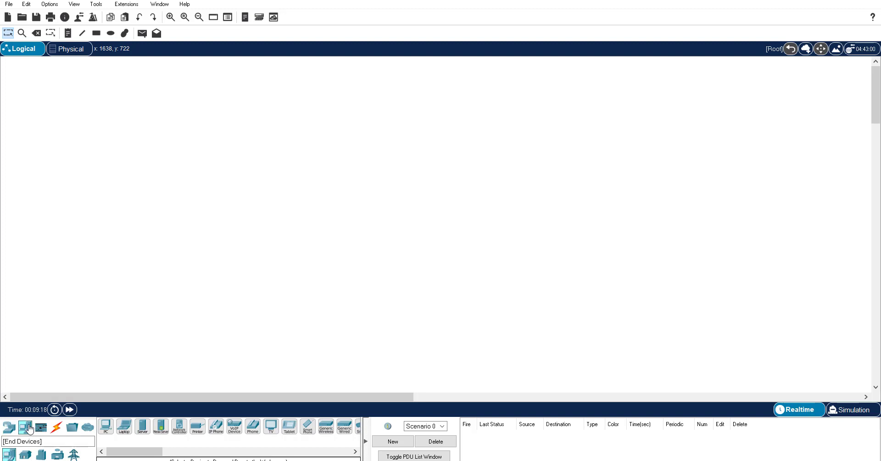
click(143, 426)
click(156, 251)
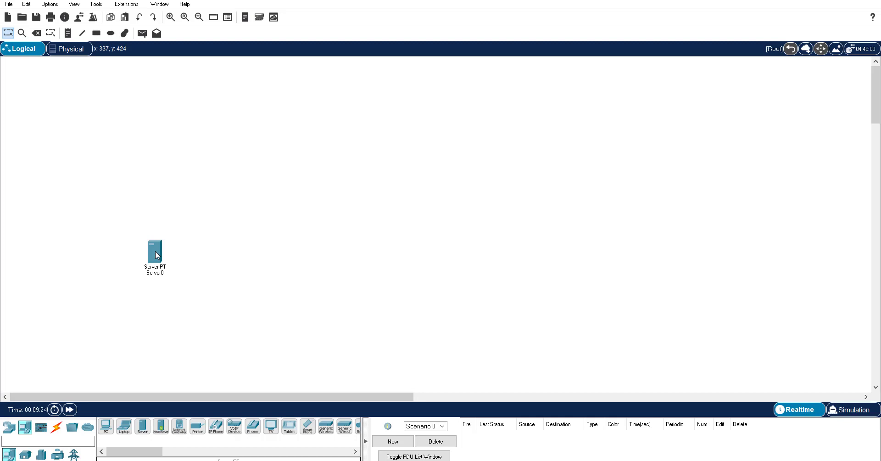
Place five PCs in an arc around the left side of the server, from above it to below it.
click(104, 429)
click(99, 160)
click(105, 427)
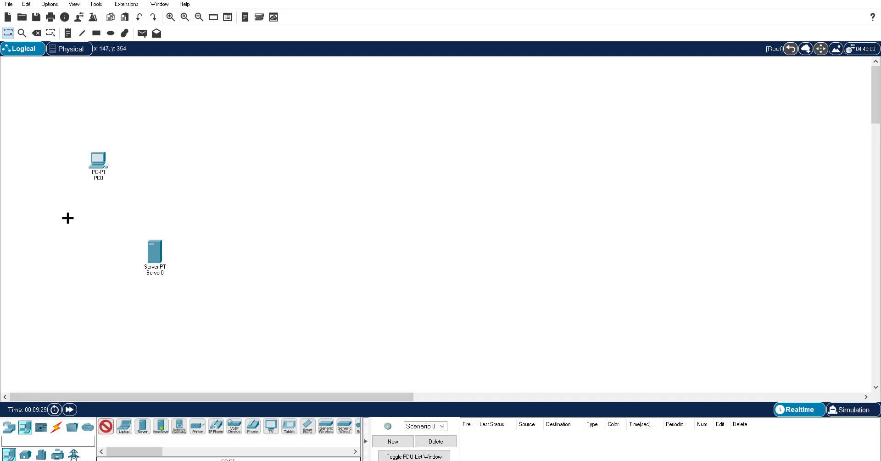
click(67, 216)
click(103, 428)
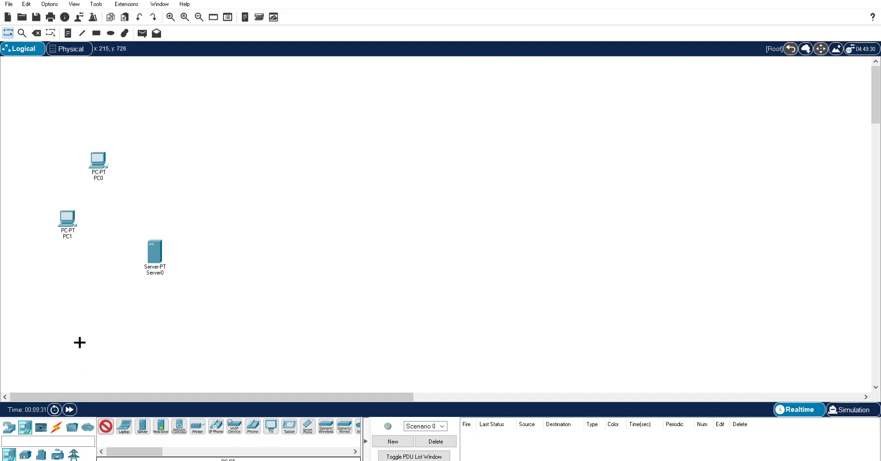
click(63, 272)
click(105, 431)
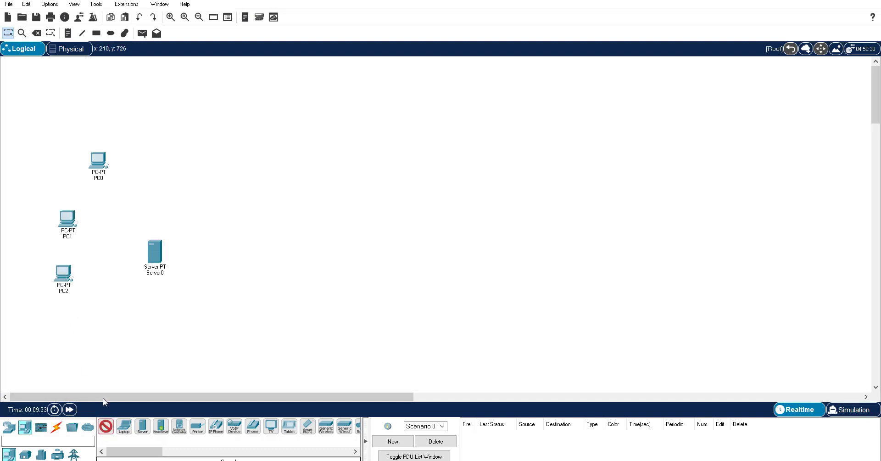
click(96, 321)
click(105, 430)
click(150, 348)
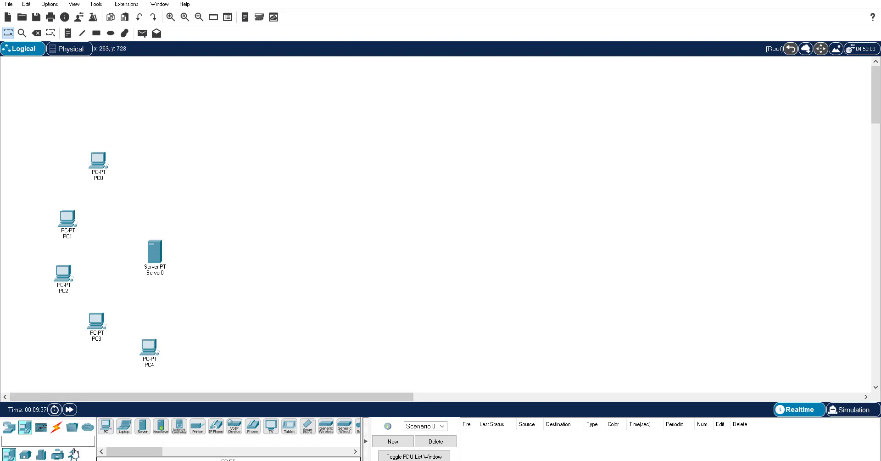
Place a Router-PT to the right of the PCs and move the server below the router.
click(15, 431)
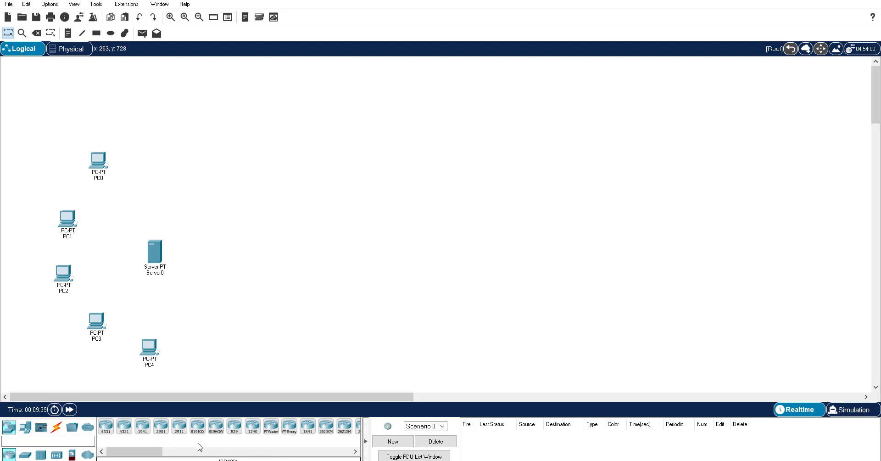
drag(153, 453, 161, 453)
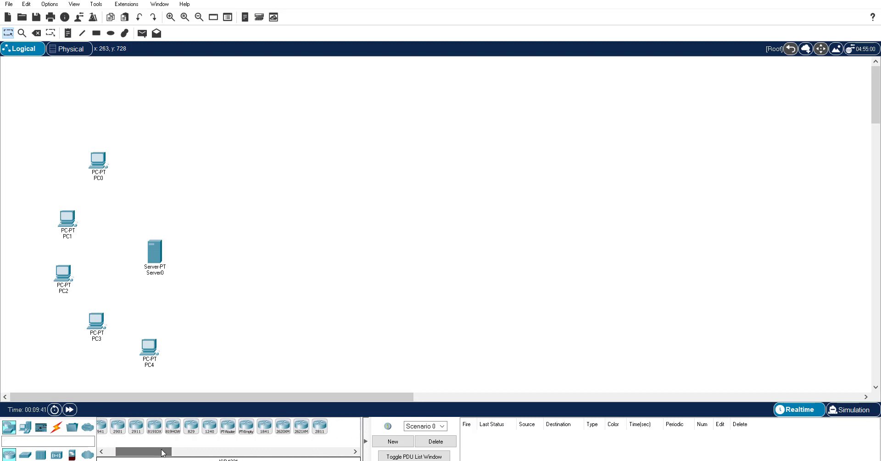
click(227, 428)
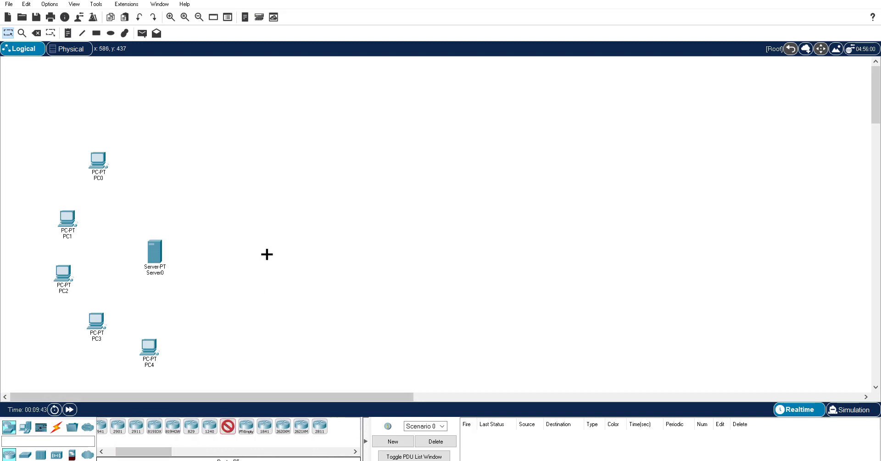
click(267, 234)
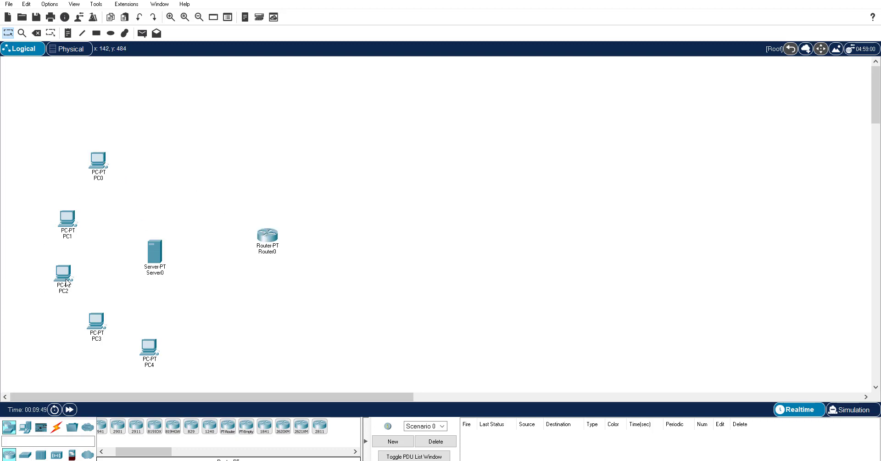
drag(154, 255, 246, 329)
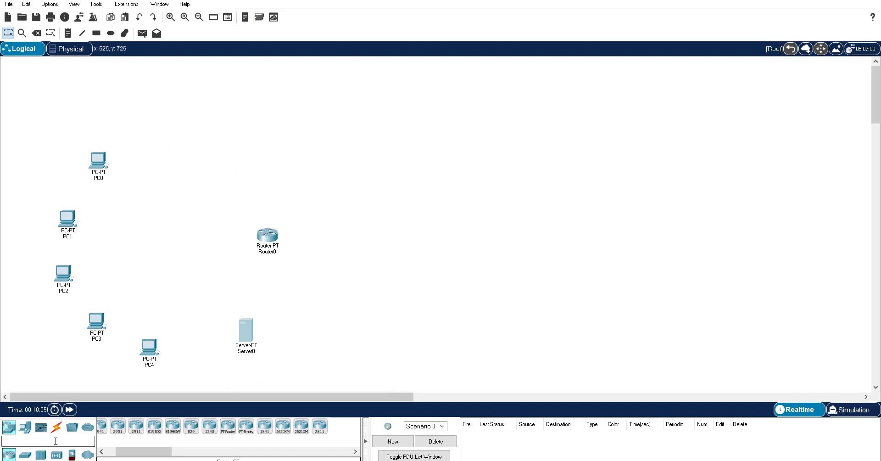
Place a 2950-24 switch between the arc of PCs and the router.
click(25, 454)
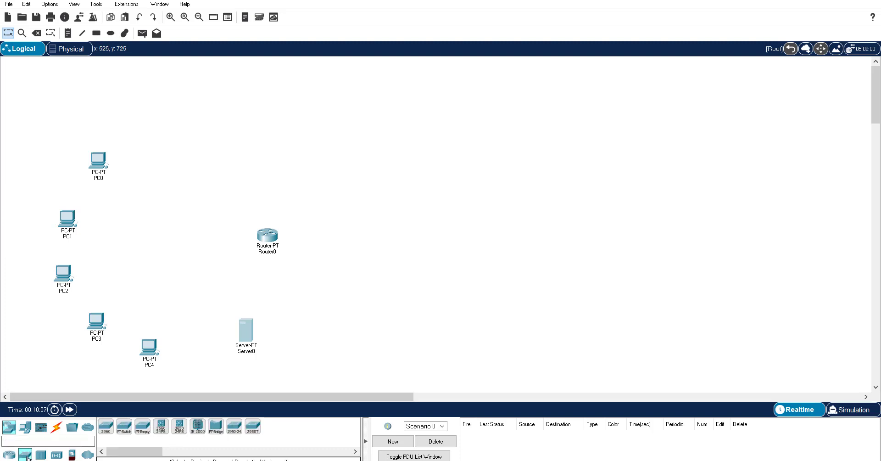
click(234, 426)
click(173, 243)
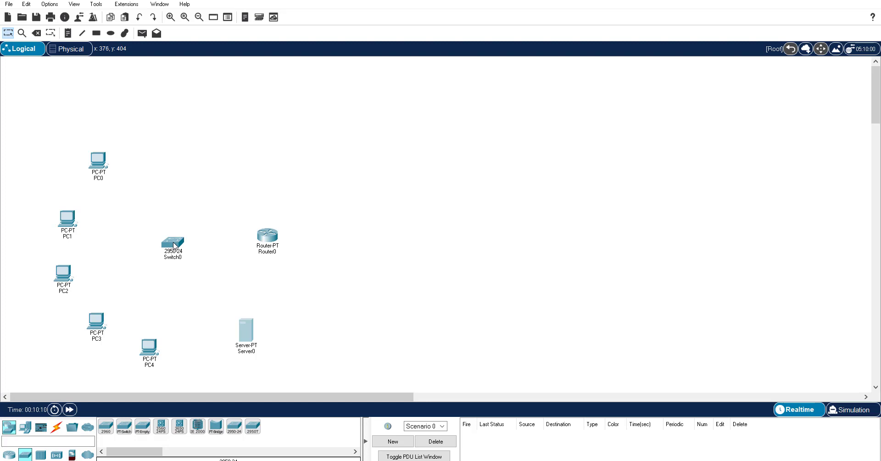
Cable PC0, PC1 and PC2 to Switch0 using automatically chosen connections.
click(56, 427)
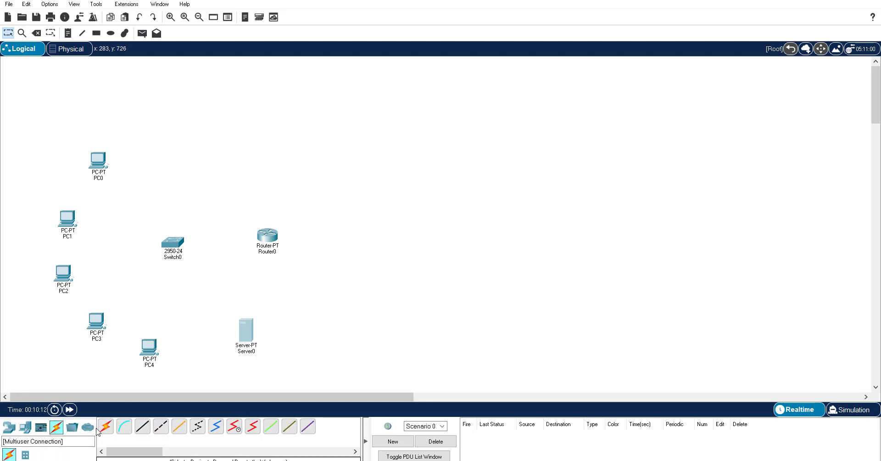
click(106, 426)
click(99, 160)
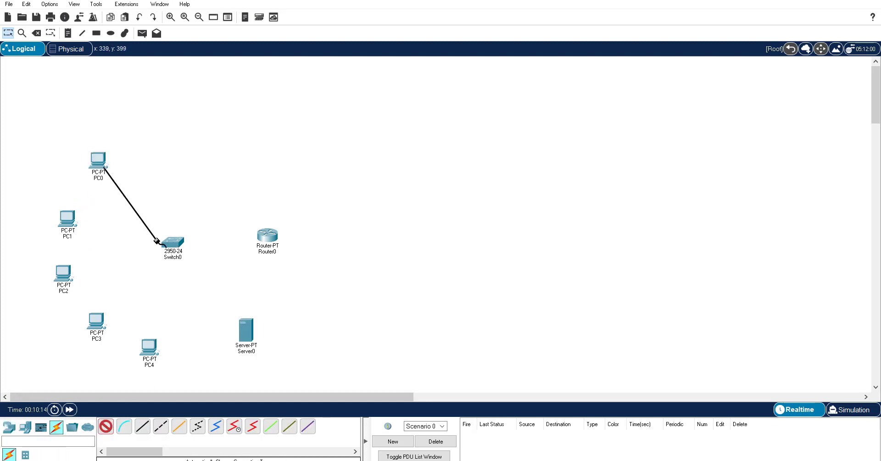
click(158, 241)
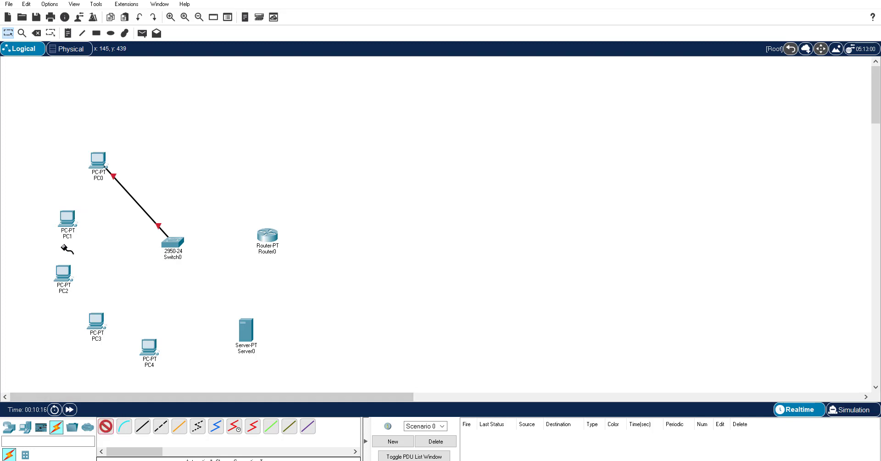
click(68, 219)
click(171, 241)
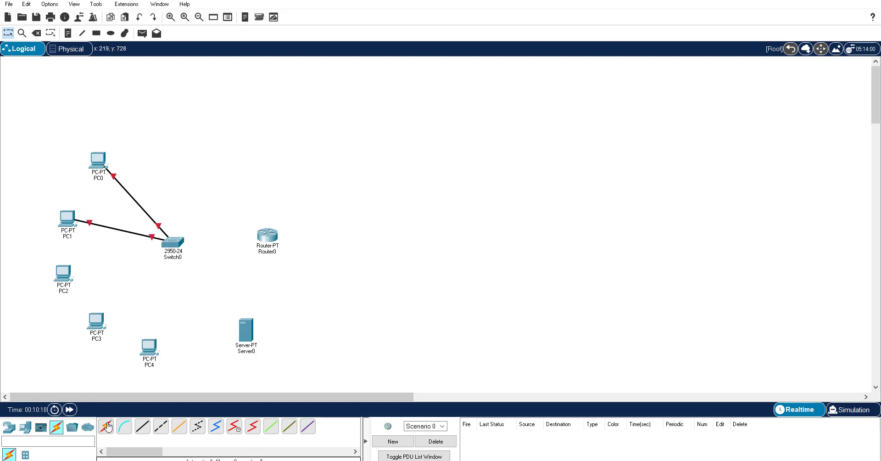
click(106, 426)
click(63, 277)
click(170, 242)
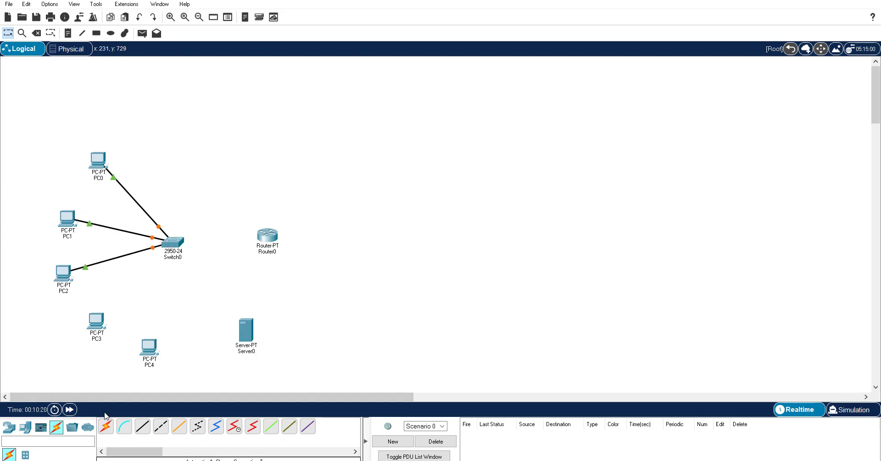
Cable PC3 and PC4 to Switch0 using automatically chosen connections.
click(106, 426)
click(96, 324)
click(163, 259)
click(106, 425)
click(149, 349)
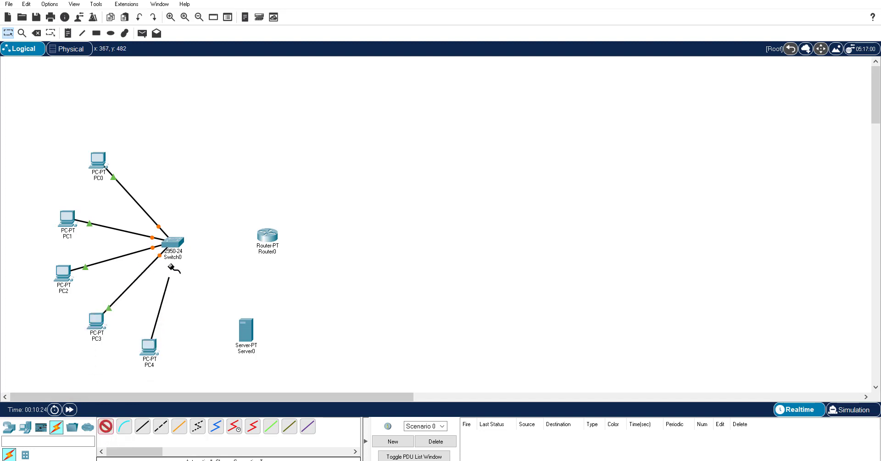
click(172, 245)
Connect Server0 and Router0 to Switch0 using automatically chosen connections.
click(106, 426)
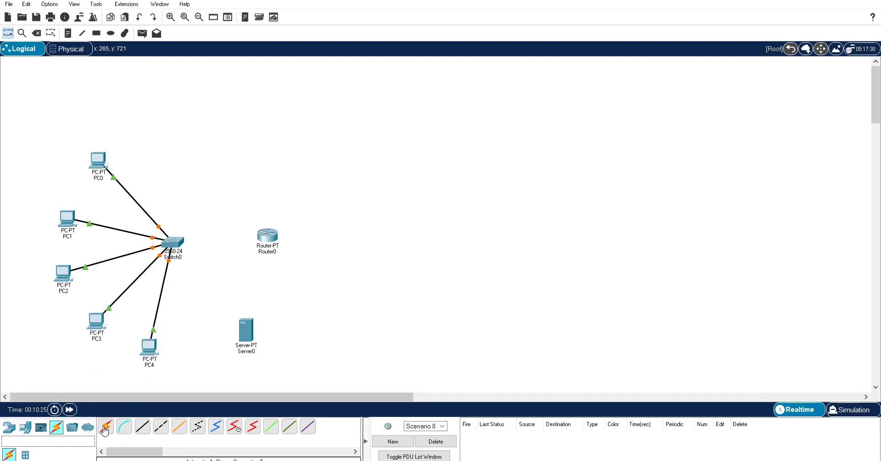
click(246, 333)
click(172, 242)
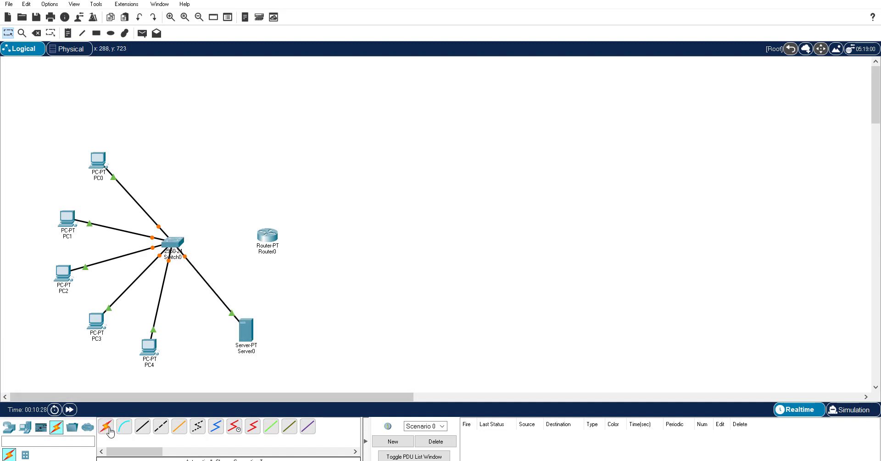
click(108, 429)
click(170, 242)
click(267, 235)
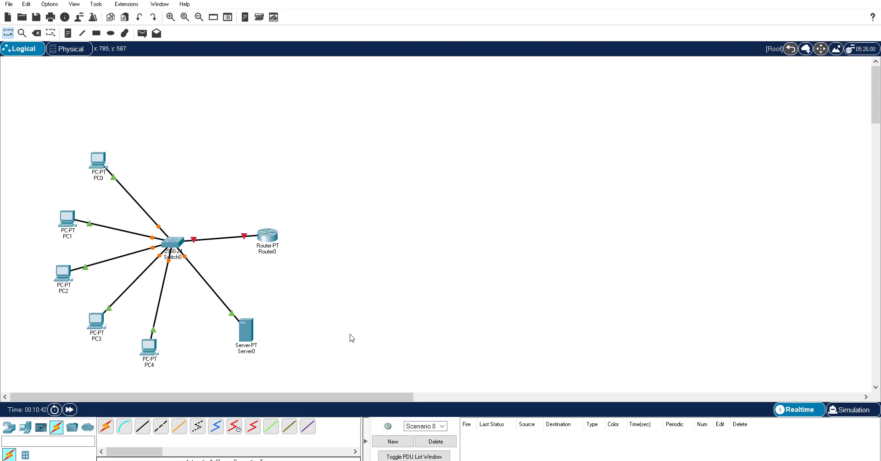
Rename Server0 as DHCP.
click(245, 352)
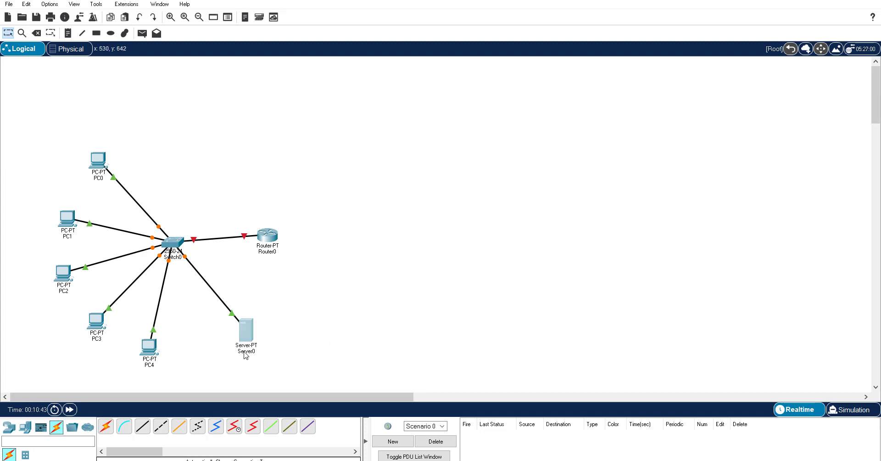
key(Delete)
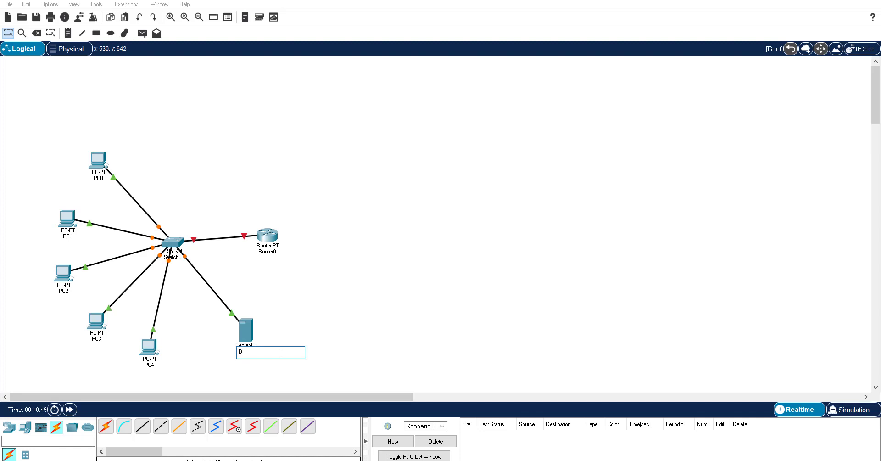
text(DHCP)
click(320, 350)
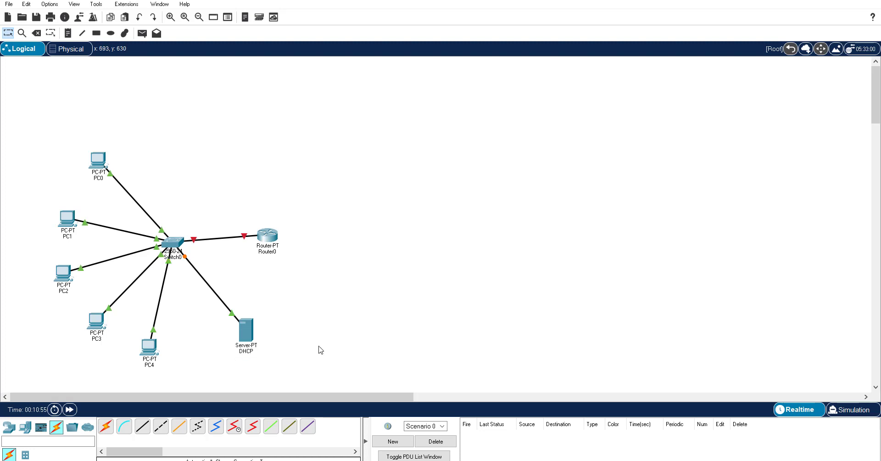
Place a second Router-PT to the right of Router0 and link the two routers with an automatically chosen connection.
click(9, 427)
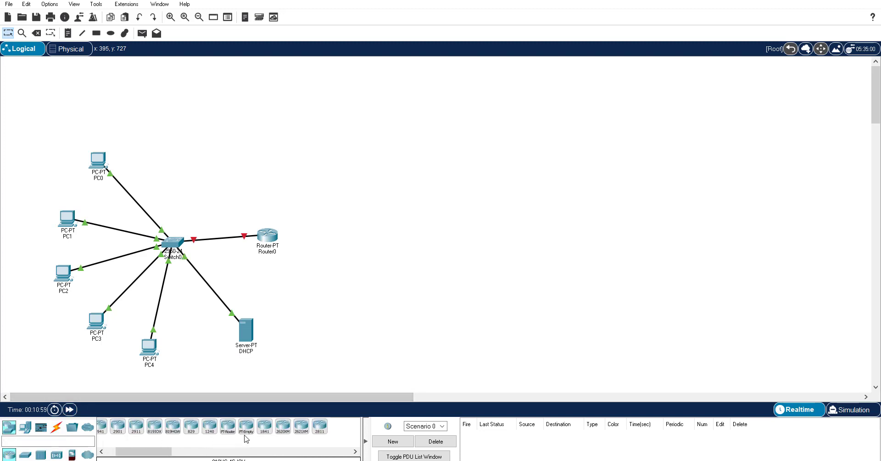
drag(228, 432, 241, 417)
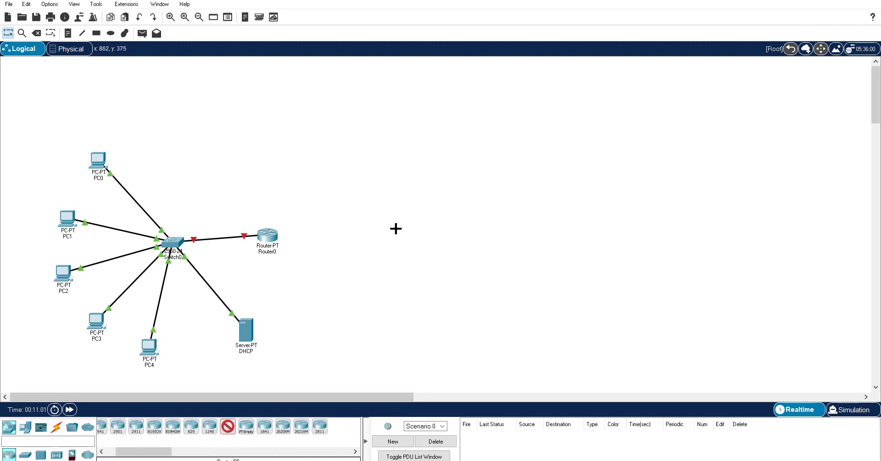
click(397, 229)
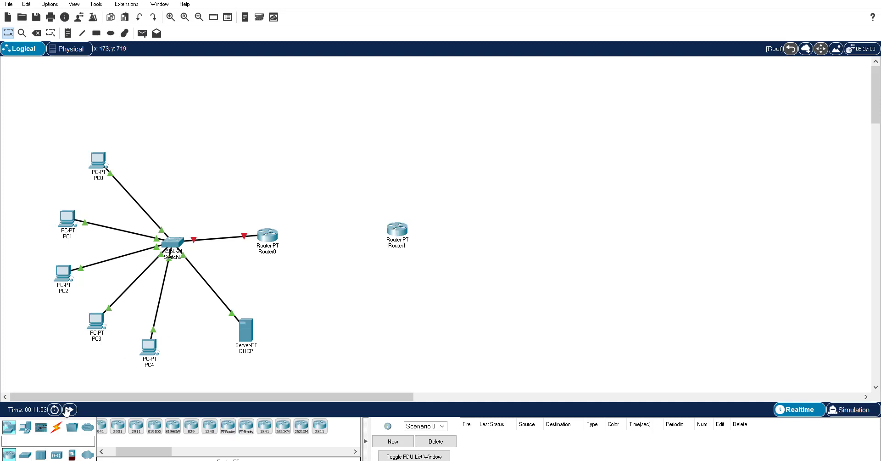
click(56, 426)
click(105, 427)
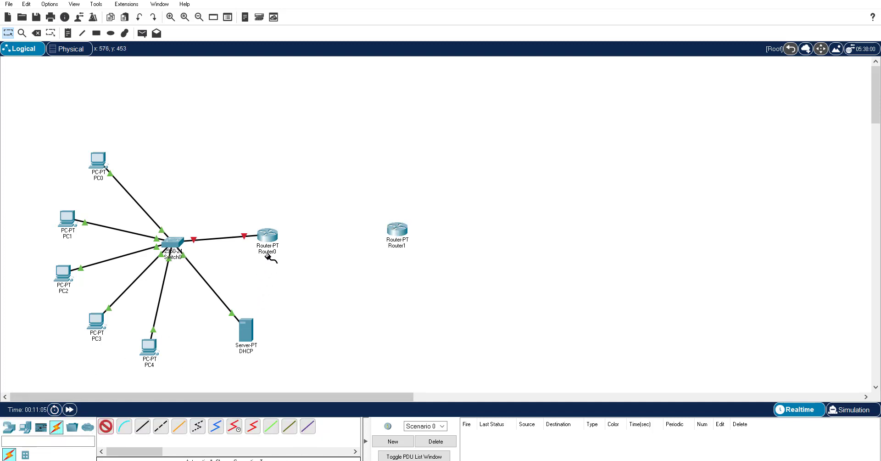
click(268, 237)
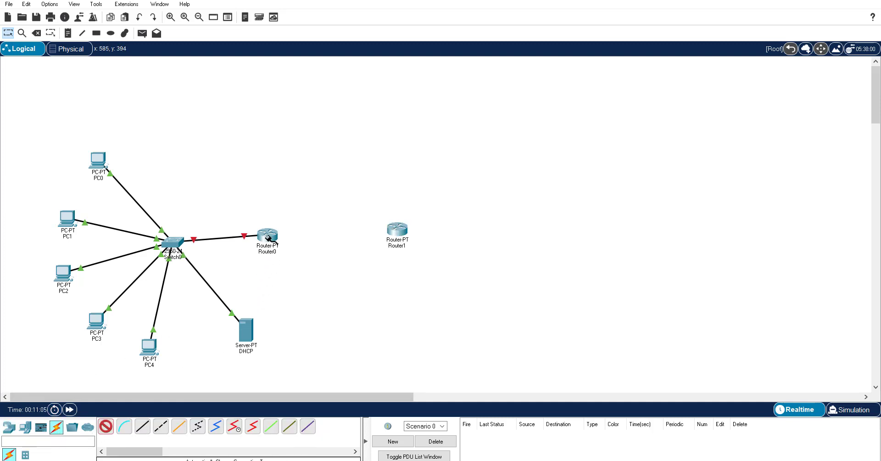
click(397, 229)
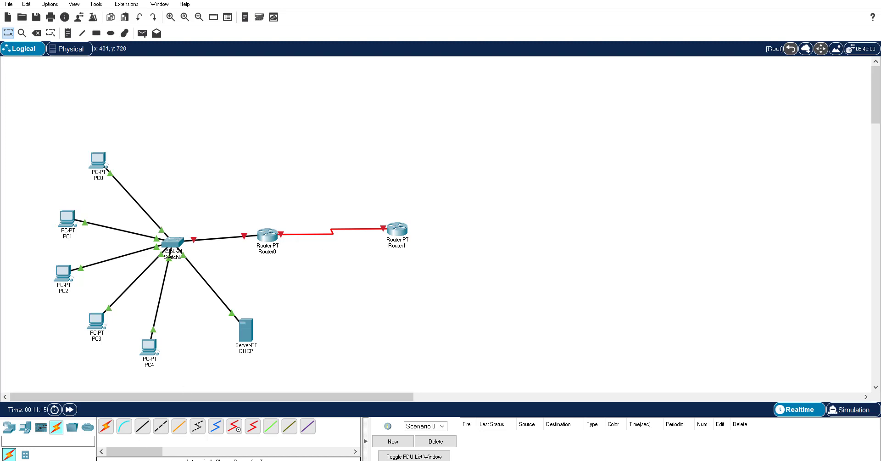
Place a second Server-PT above Router1.
click(25, 427)
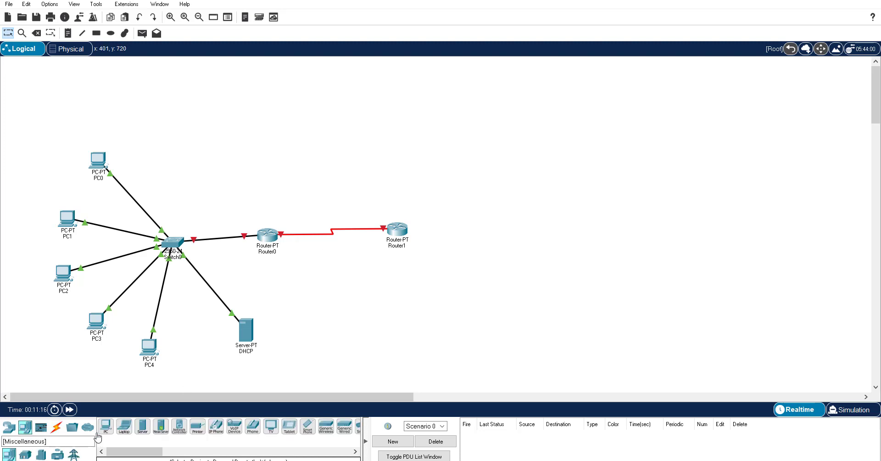
click(144, 436)
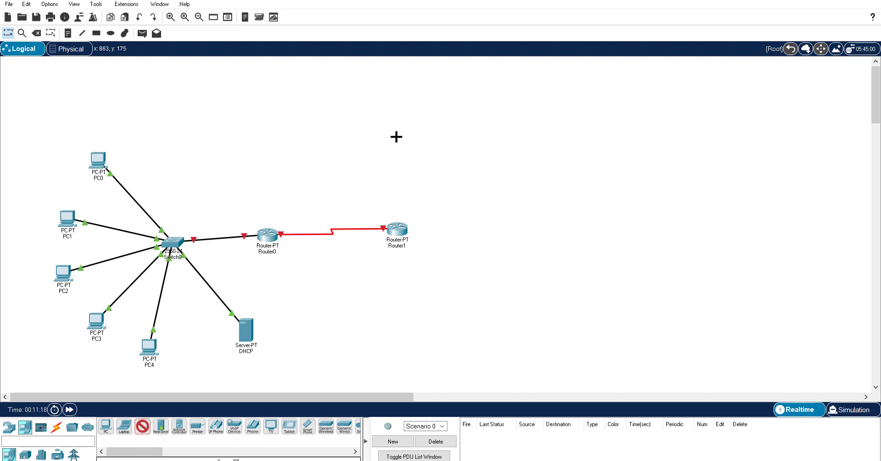
click(397, 137)
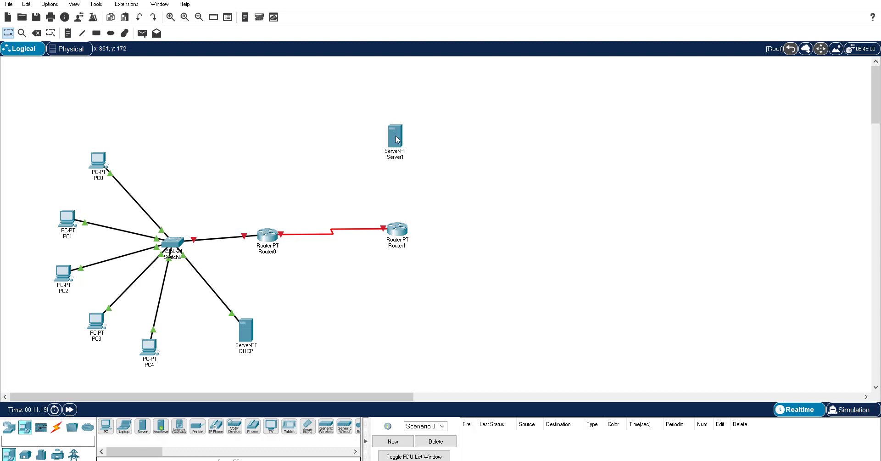
Connect Server1 to Router1 using an automatically chosen connection.
click(59, 429)
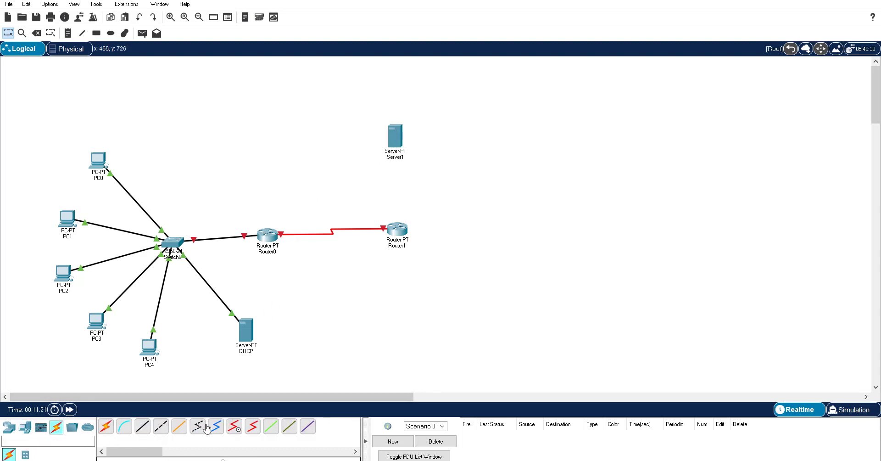
click(106, 427)
click(396, 138)
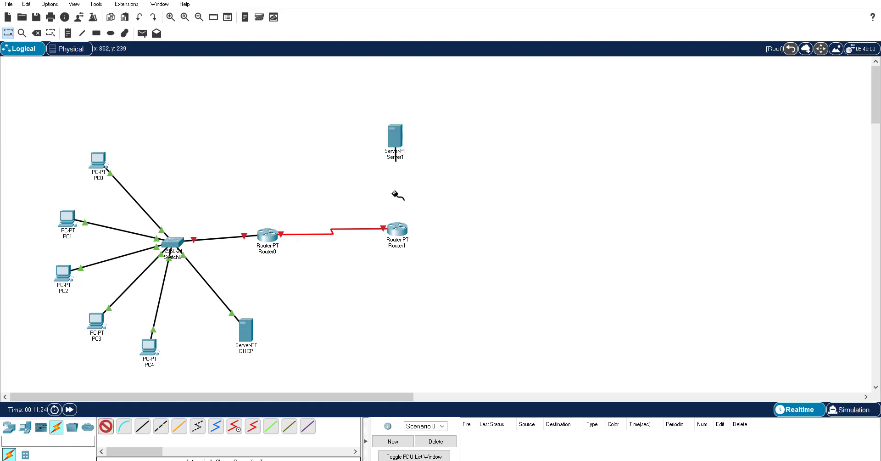
click(397, 227)
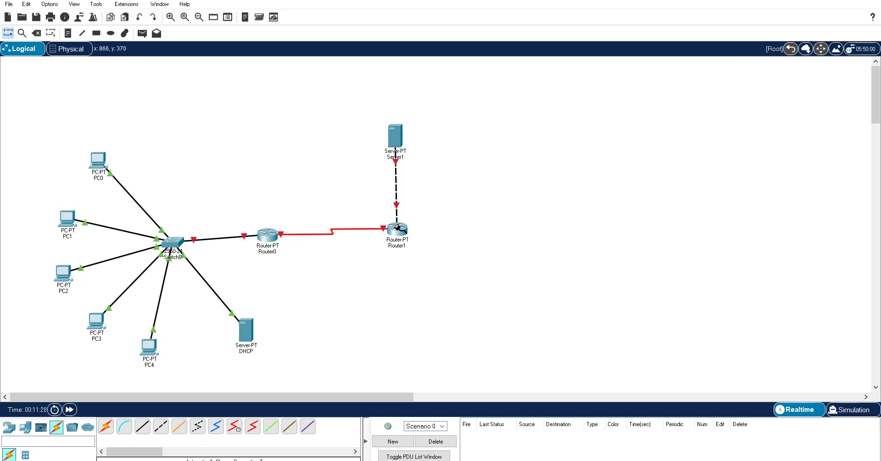
Rename Server1, the server above Router1, as DNS.
click(397, 157)
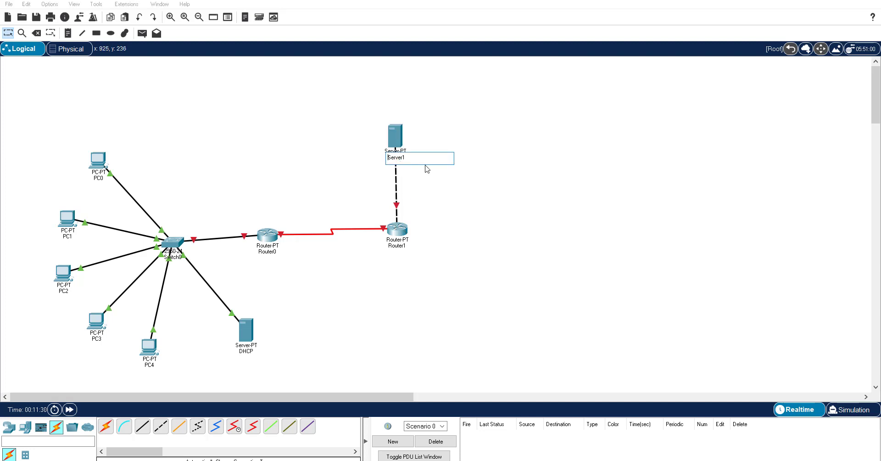
key(Delete)
key(Delete)
key(Delete)
key(Delete)
text(DNS)
click(450, 299)
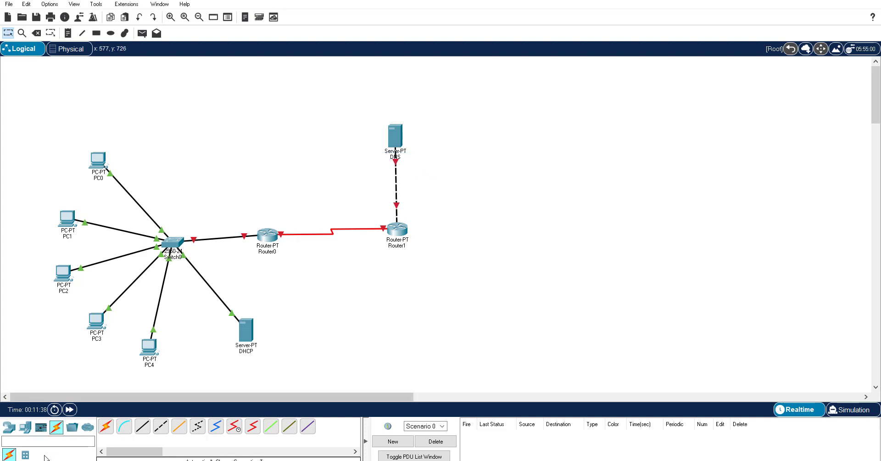
click(9, 426)
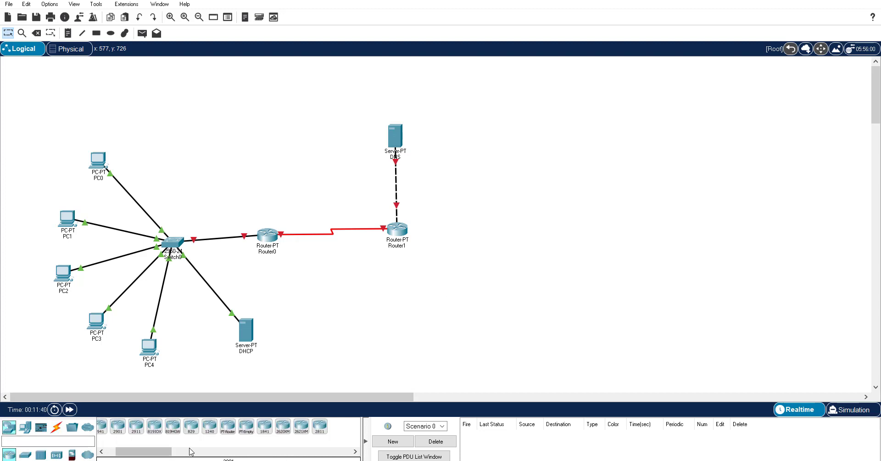
click(246, 430)
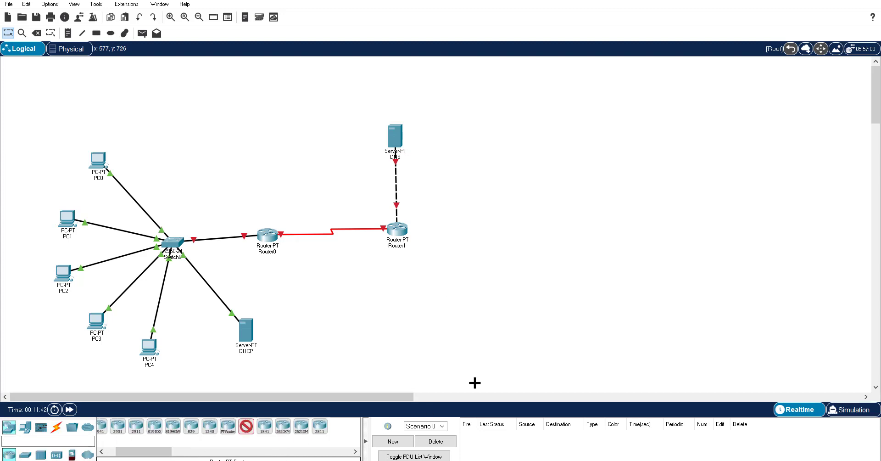
click(520, 234)
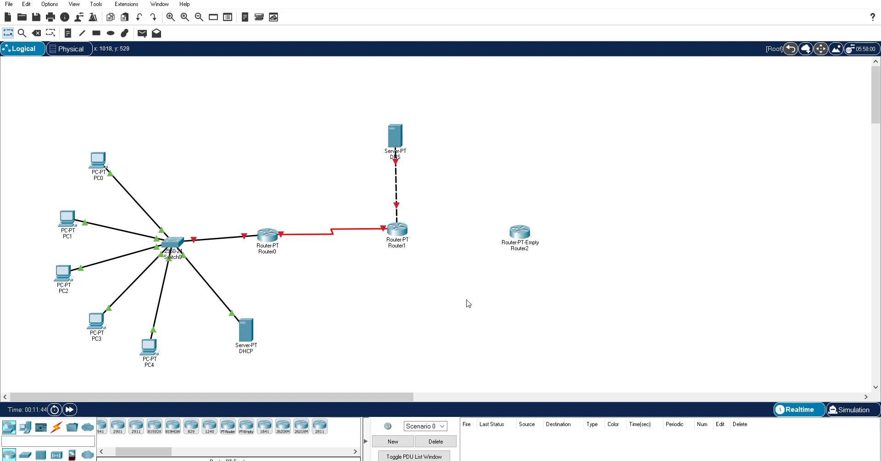
click(54, 429)
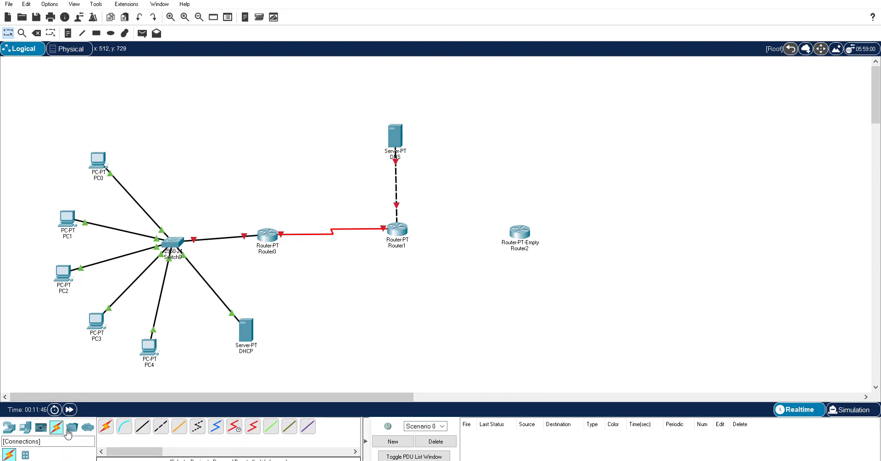
click(105, 427)
click(404, 247)
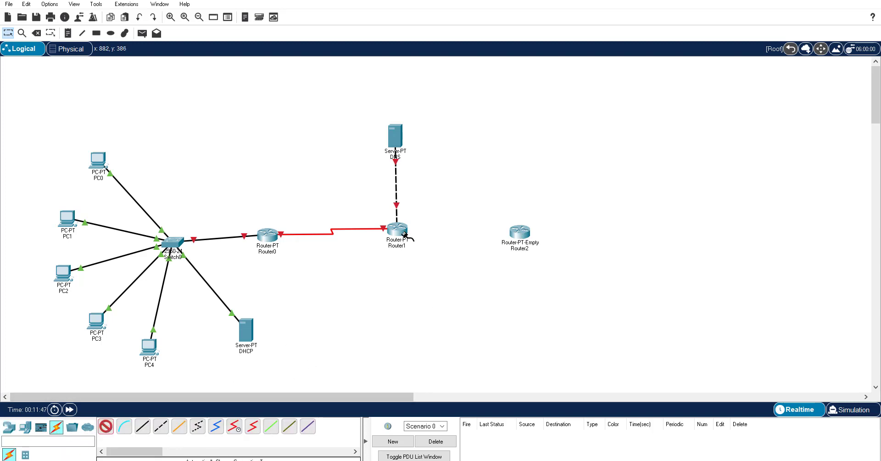
click(518, 234)
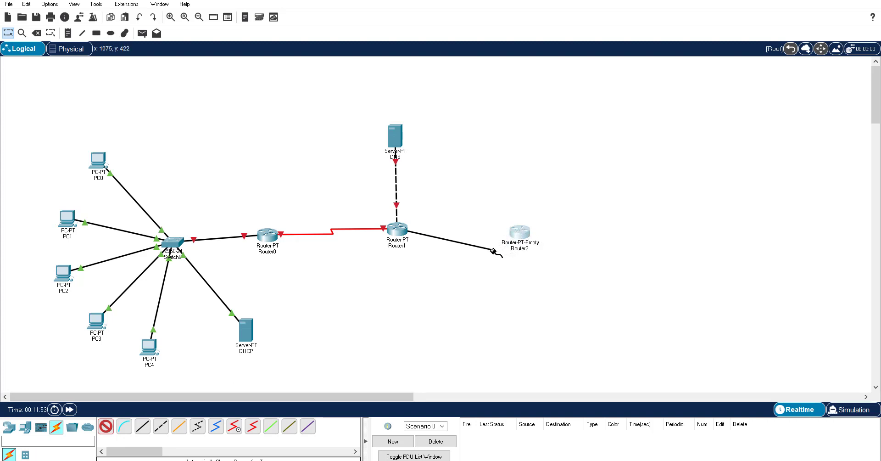
key(Escape)
drag(494, 219, 528, 254)
click(541, 262)
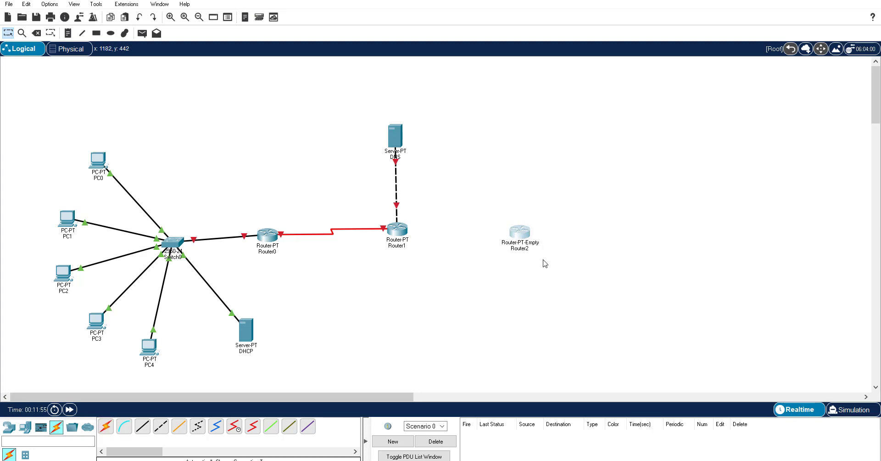
key(Delete)
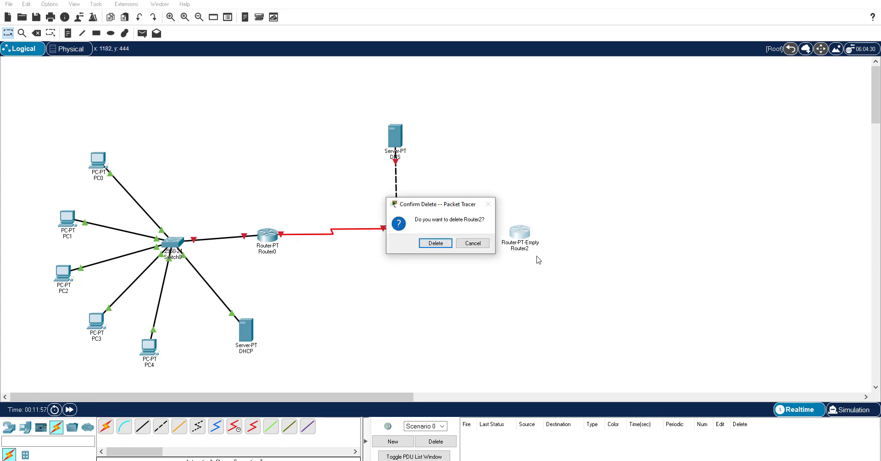
click(430, 242)
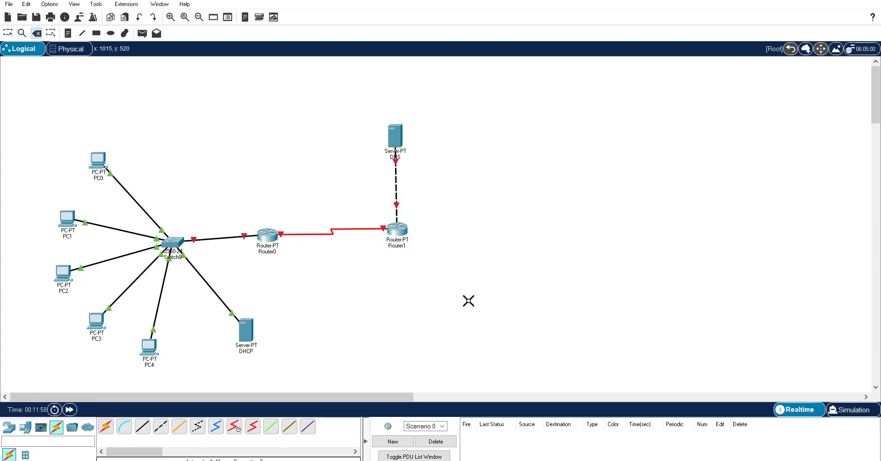
Place a third Router-PT to the right of Router1, level with the other routers.
click(8, 427)
click(227, 426)
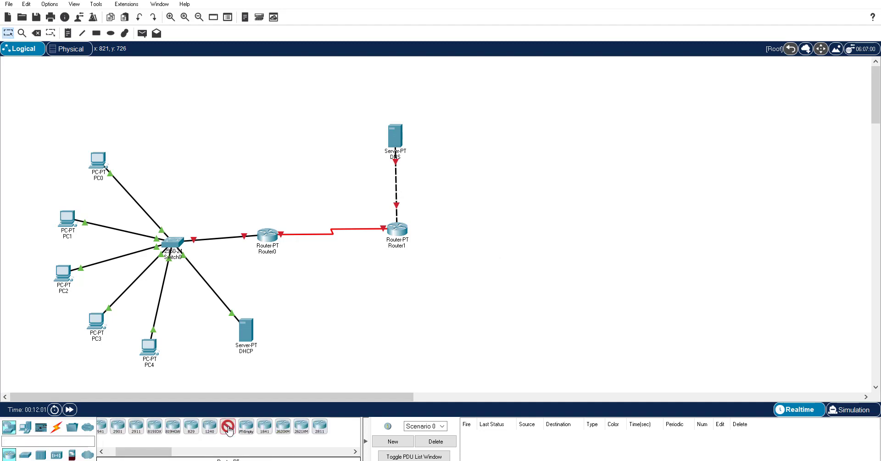
click(524, 232)
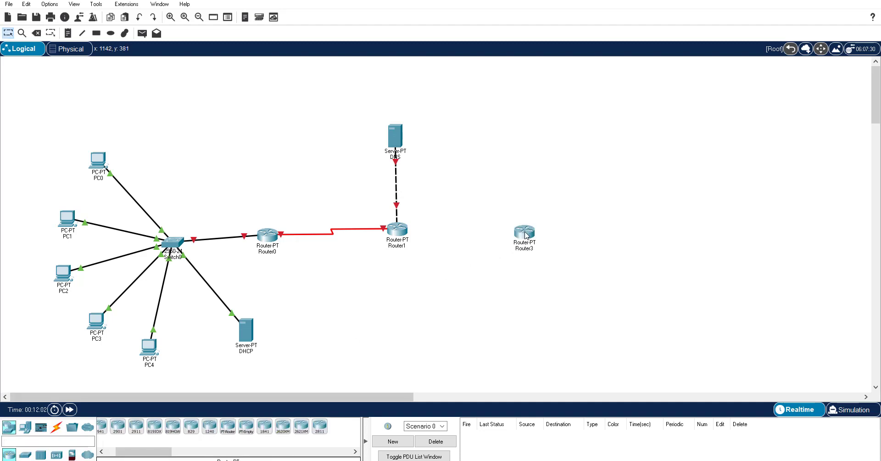
Link Router1 and Router3 with an automatically chosen connection, and reposition the DNS server to the upper left of Router1.
click(57, 427)
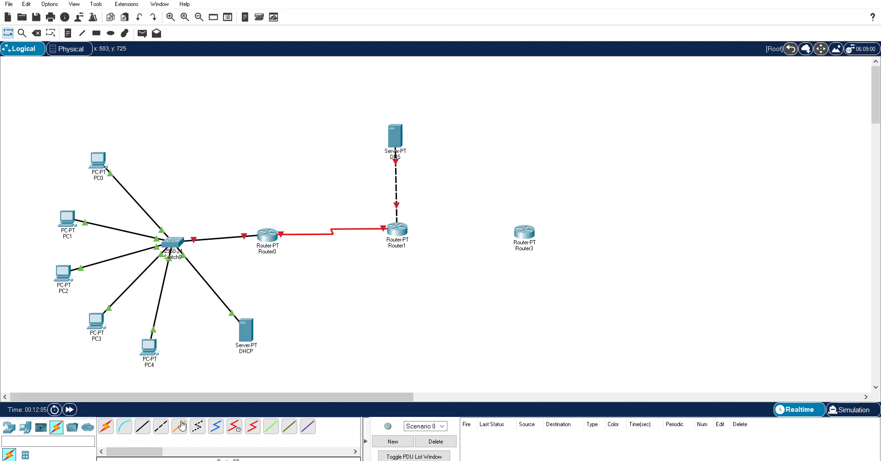
click(106, 426)
click(398, 230)
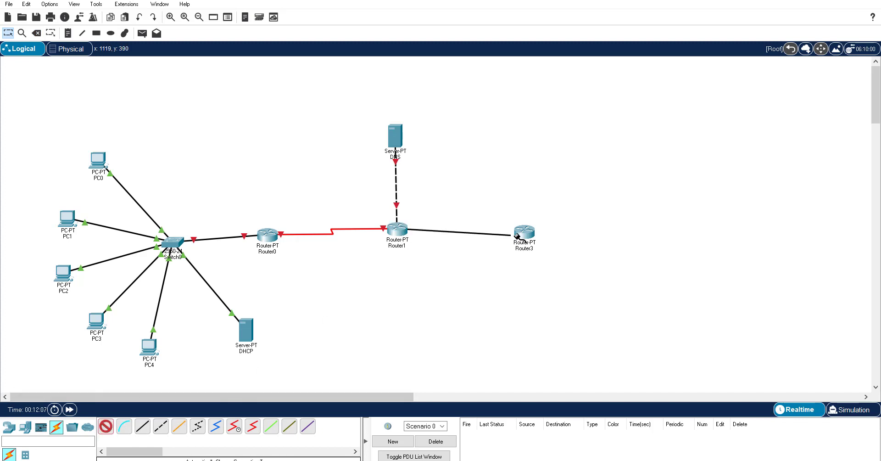
click(525, 233)
drag(525, 234, 533, 228)
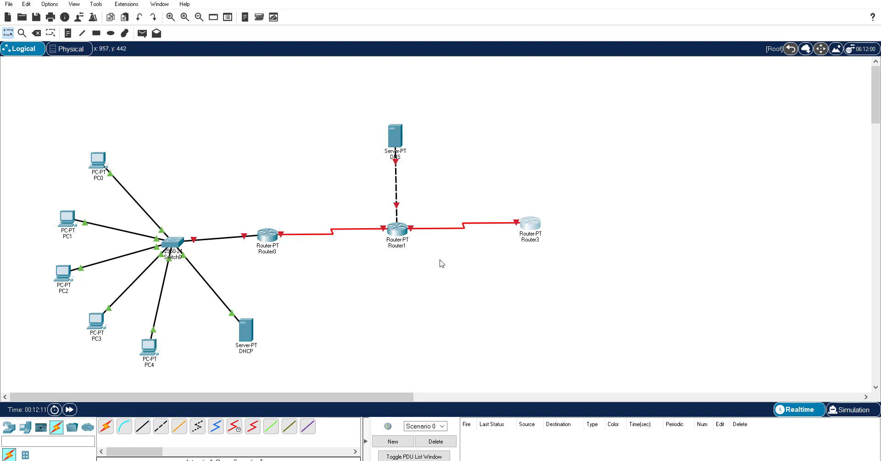
drag(392, 130, 344, 131)
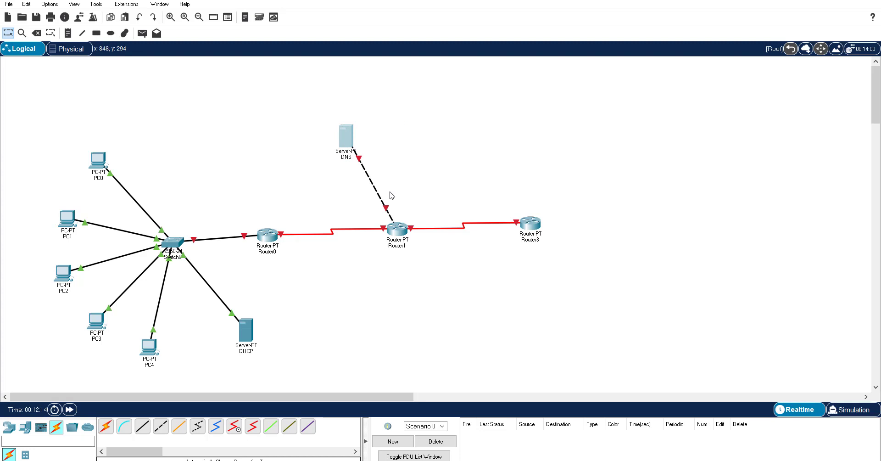
Place a third Server-PT below Router3 and link it to that router with an automatically chosen connection.
click(9, 432)
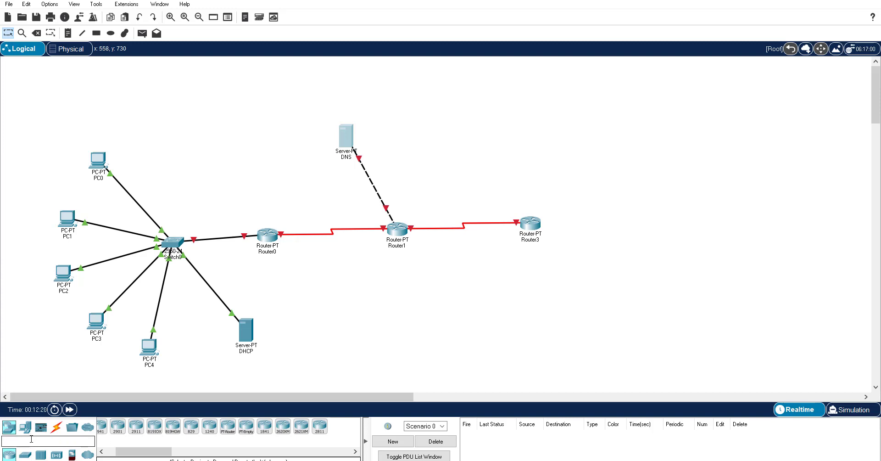
click(25, 427)
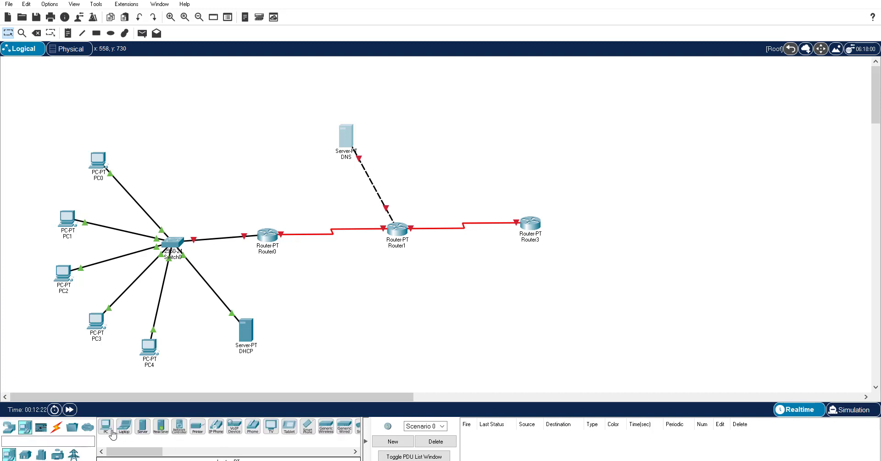
click(142, 427)
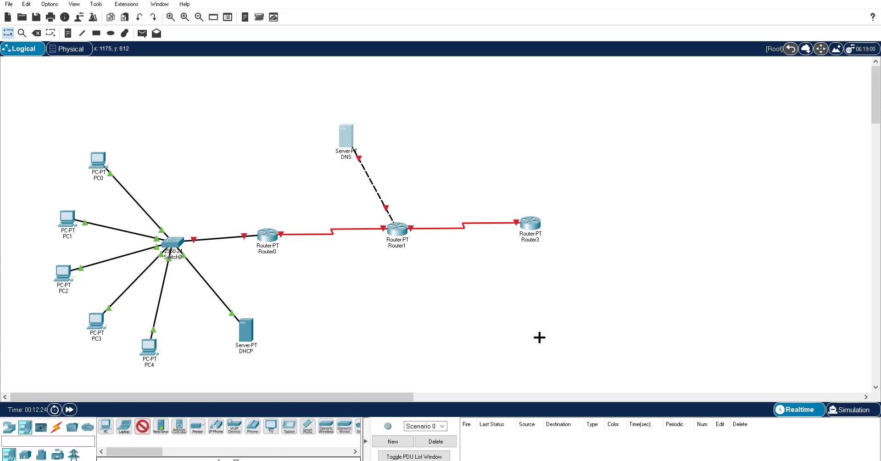
click(538, 335)
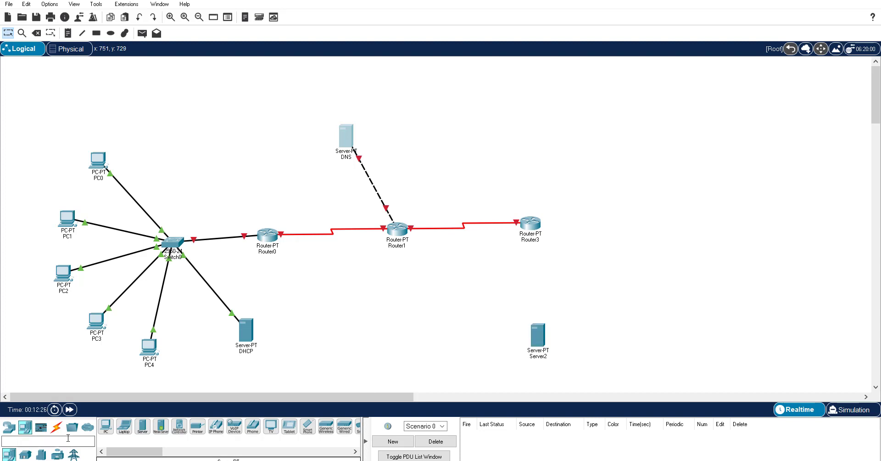
click(57, 427)
click(105, 427)
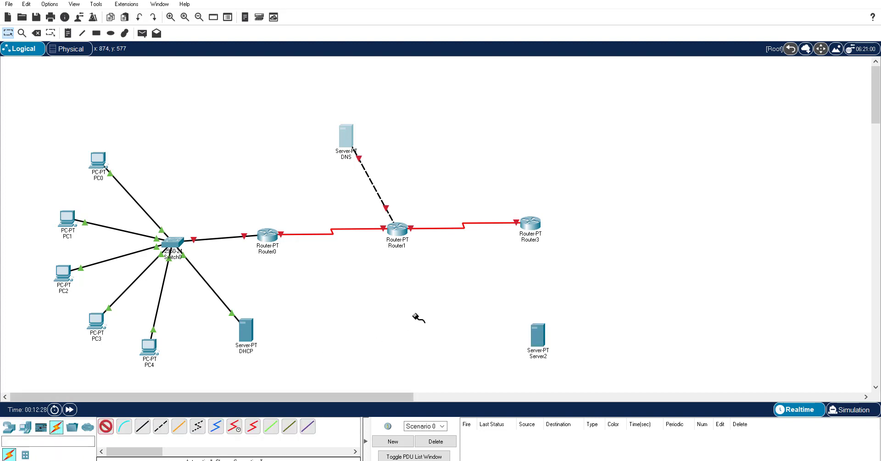
click(532, 226)
click(538, 332)
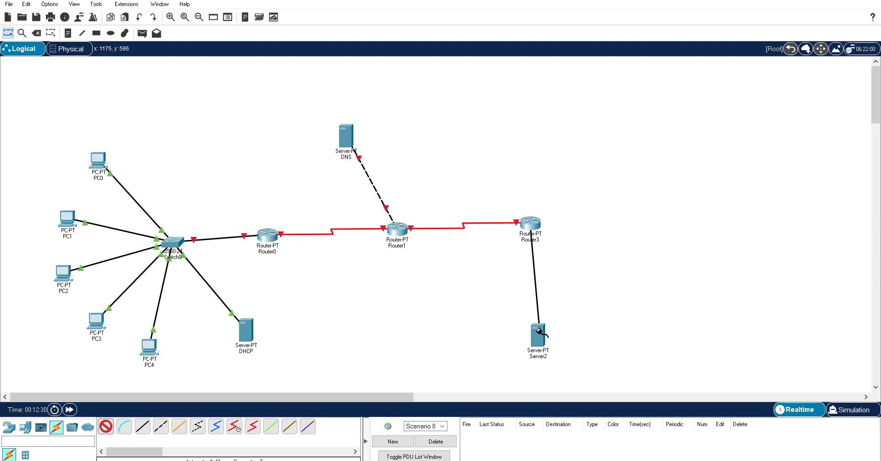
click(537, 357)
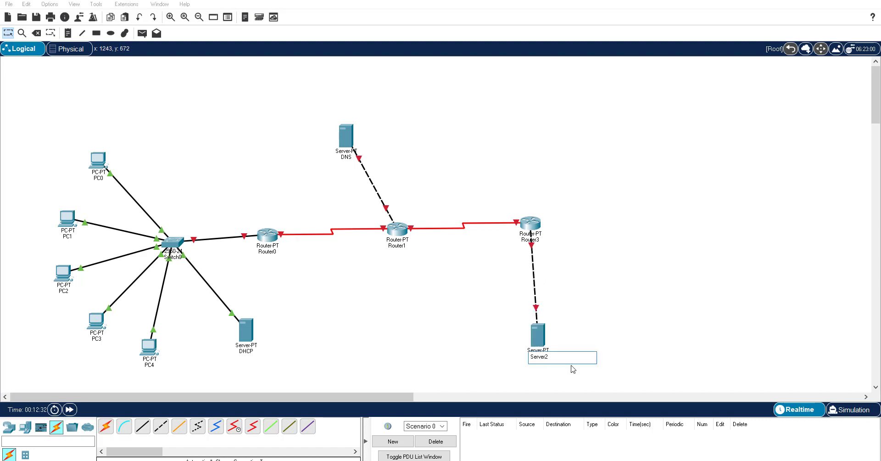
key(Delete)
key(Delete)
key(Delete)
key(Delete)
key(Delete)
key(Delete)
key(Delete)
text(WWW)
key(BackSpace)
key(BackSpace)
key(BackSpace)
text(www.)
click(591, 312)
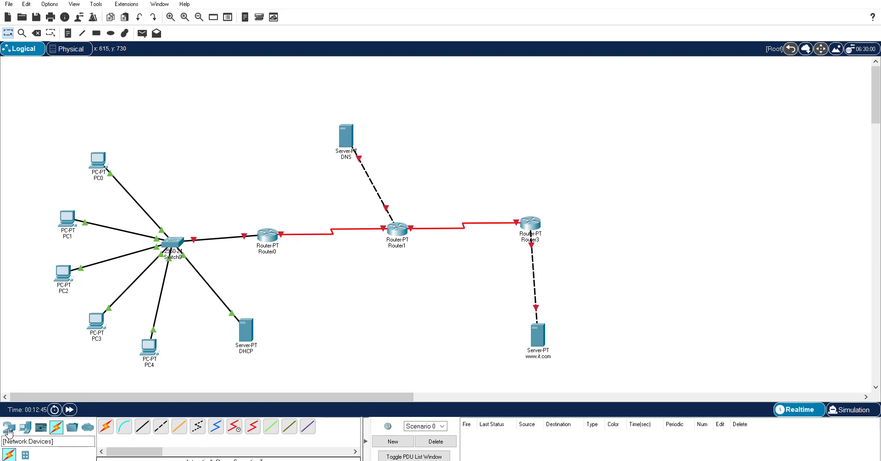
Place a PC-PT to the right of Router3, link it with an automatically chosen connection, and align it with the router.
click(25, 427)
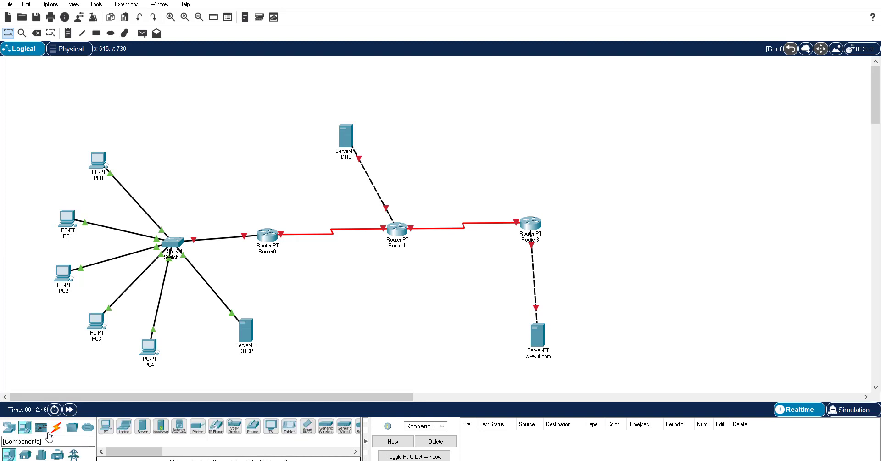
click(105, 433)
click(682, 210)
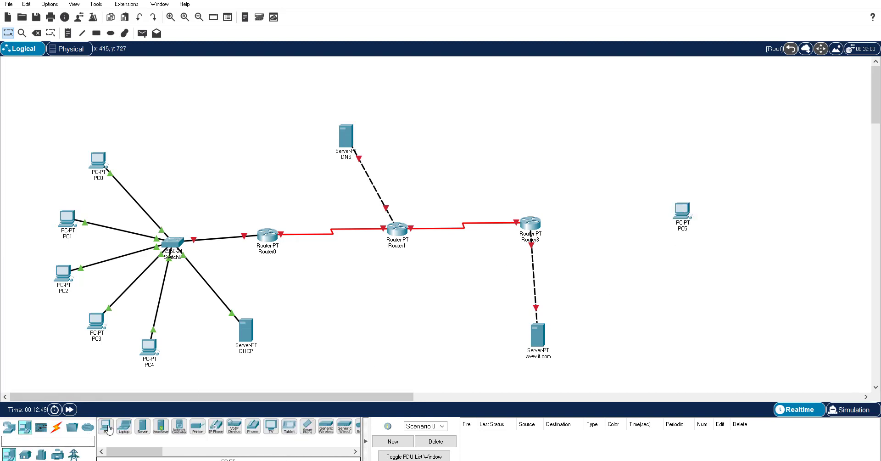
click(57, 427)
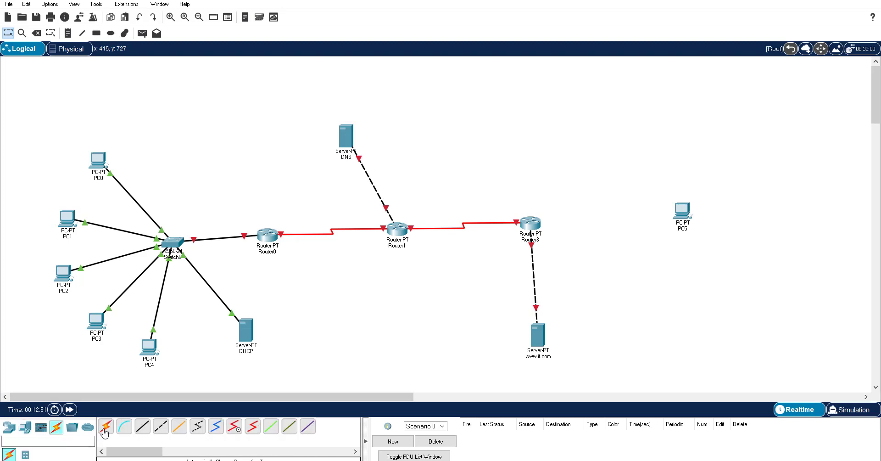
click(105, 434)
click(531, 224)
click(681, 216)
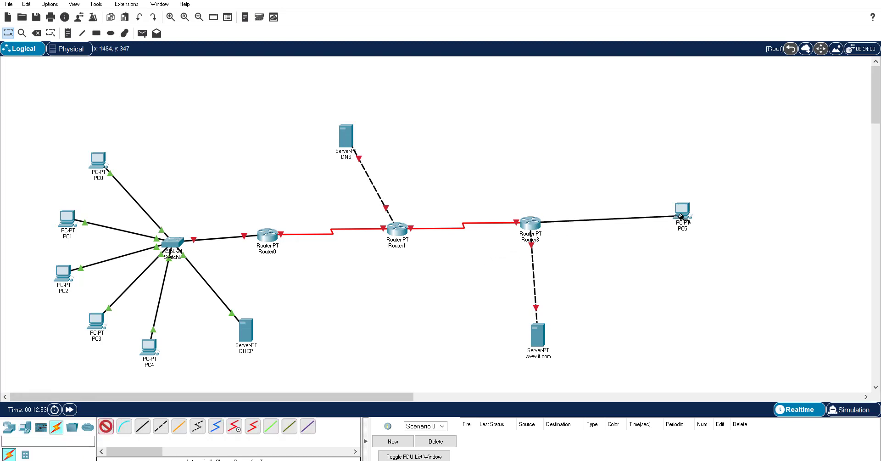
click(683, 215)
drag(691, 215, 691, 227)
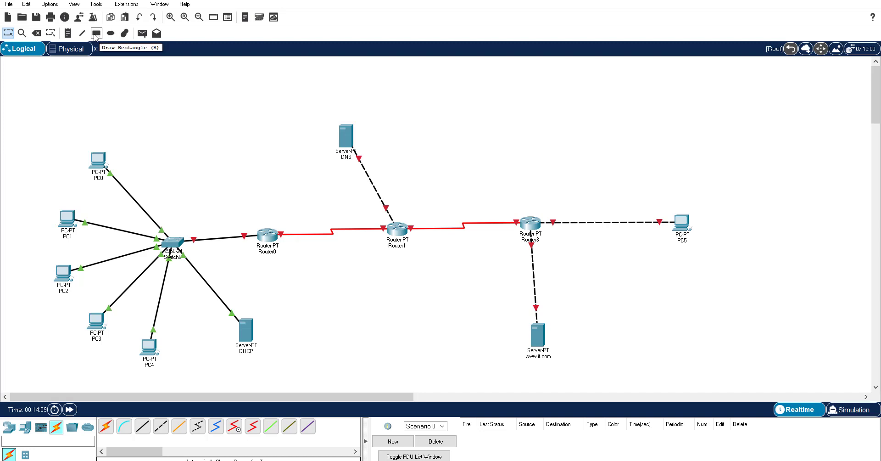
Add the network note 10.0.0.0 above the switch, between PC0 and Router0, and 20.0.0.0 above the Router0–Router1 link.
click(68, 34)
click(144, 177)
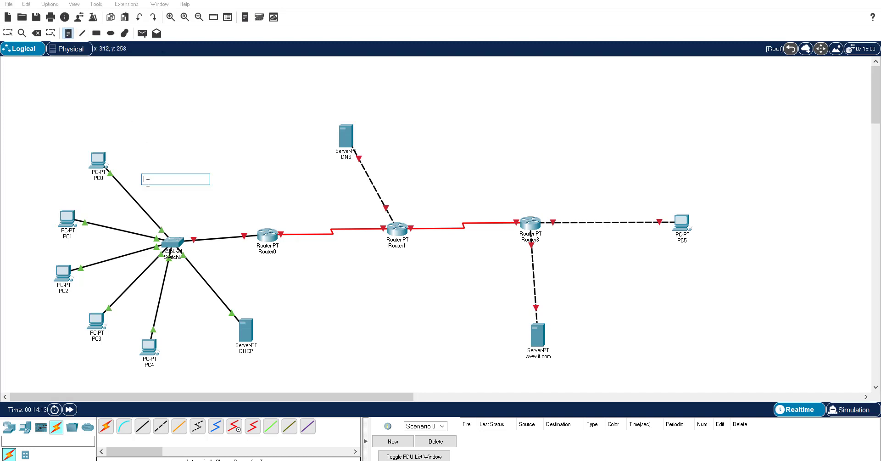
text(10.0.0.0)
click(322, 198)
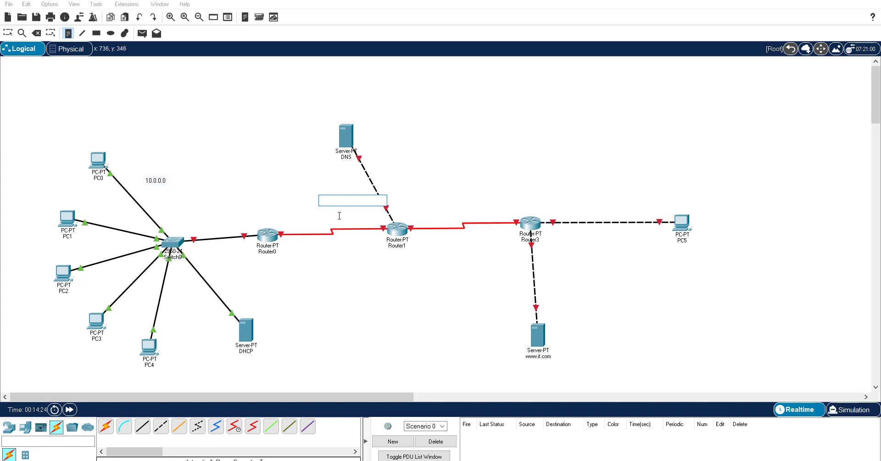
text(20.0.0.0)
Add the note 30.0.0.0 beside the DNS server's link and 40.0.0.0 above the Router1–Router3 link.
click(388, 165)
text(30)
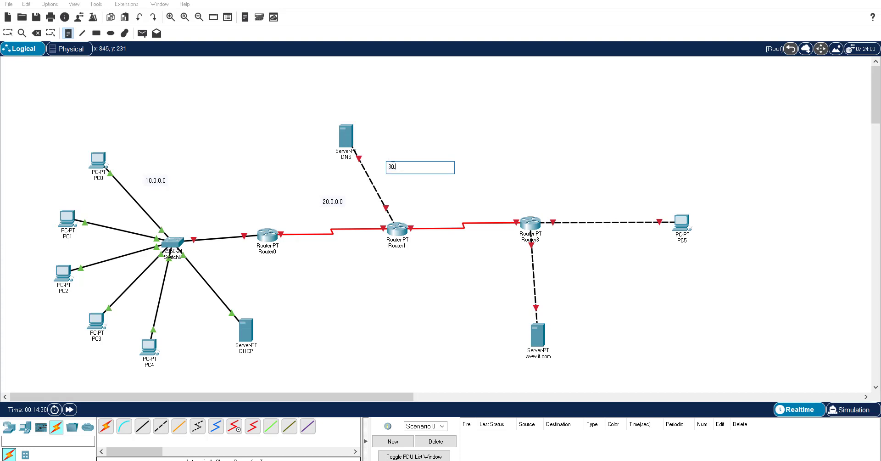
text(.0.0.0)
click(448, 208)
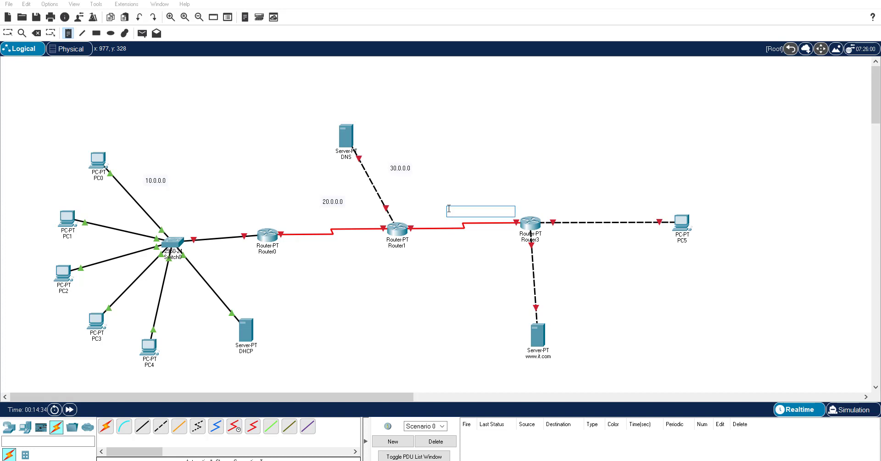
text(40.0.0.0)
click(566, 292)
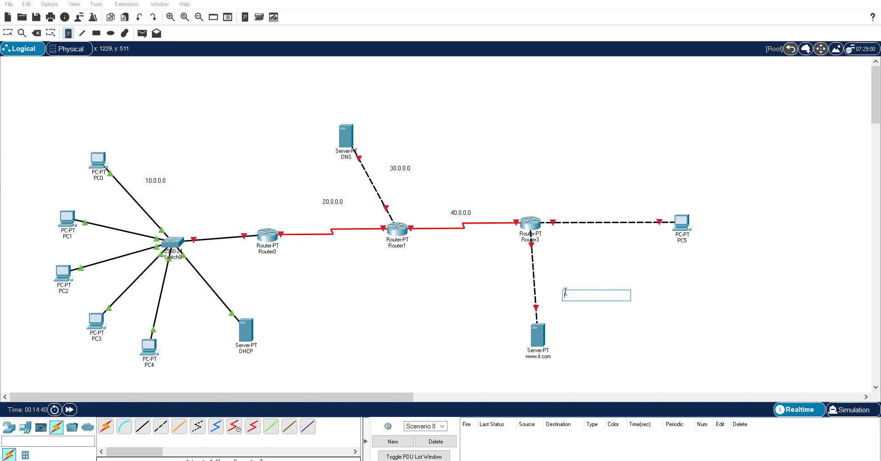
text(50.0.0.0)
click(598, 198)
text(60.0.0.0)
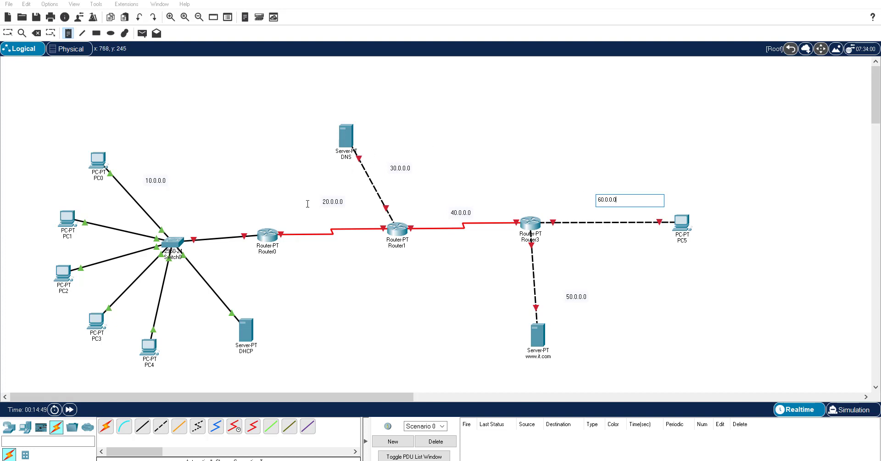
Assign PC5 the static IPv4 address 60.0.0.1 with subnet mask 255.0.0.0.
click(171, 18)
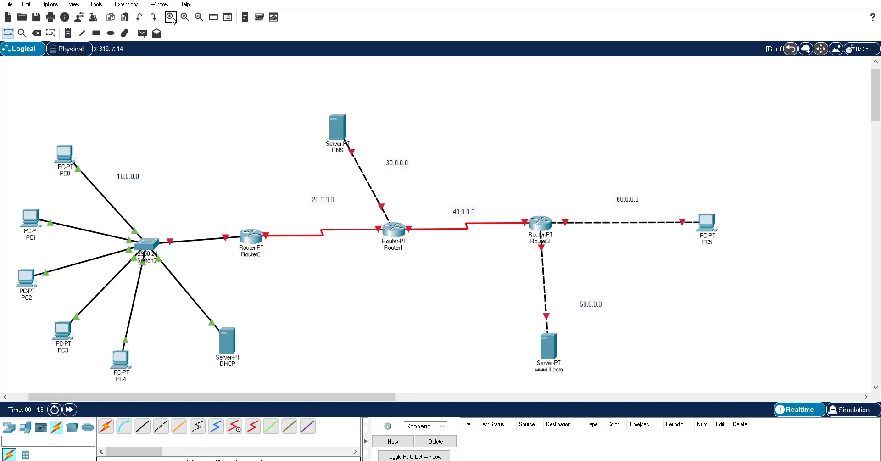
click(170, 17)
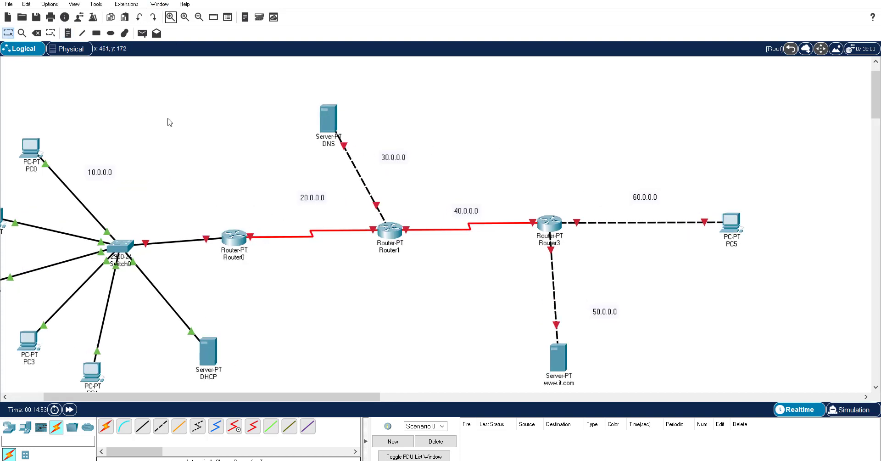
drag(167, 118, 232, 122)
drag(274, 396, 247, 396)
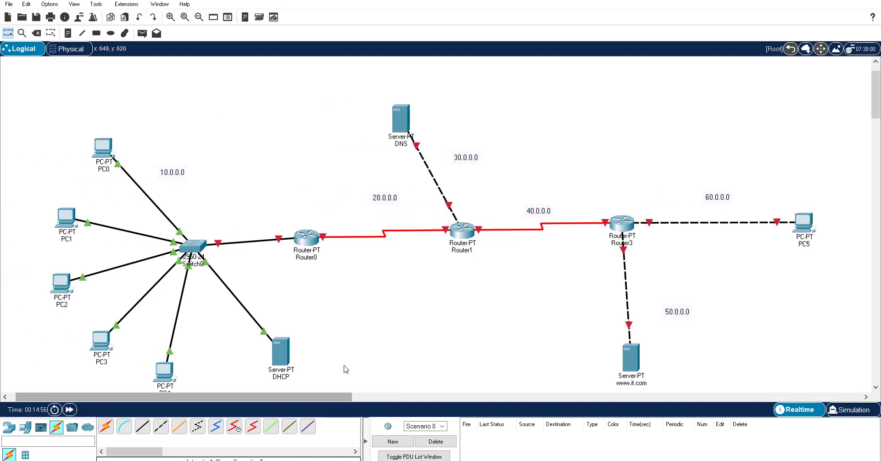
drag(345, 365, 347, 344)
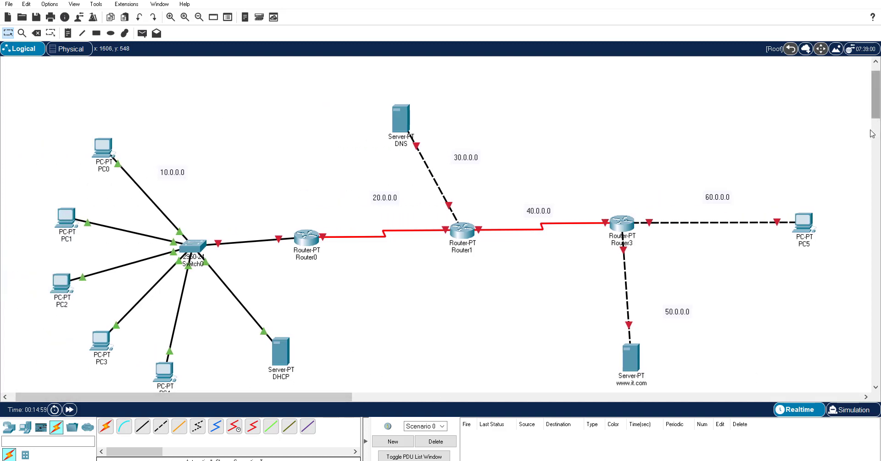
drag(879, 104, 879, 110)
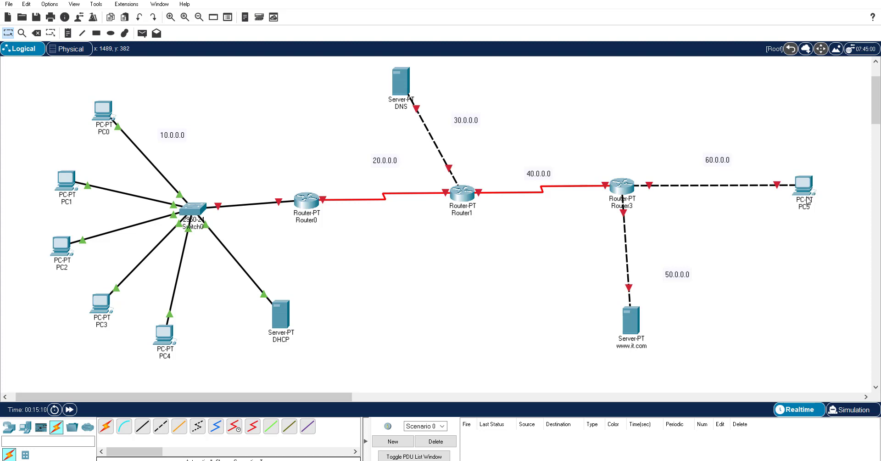
mouse_move(800, 202)
click(809, 185)
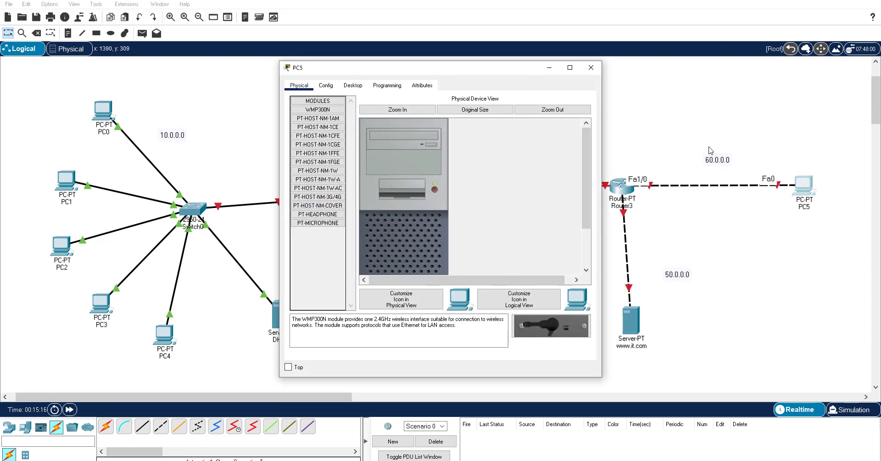
click(353, 86)
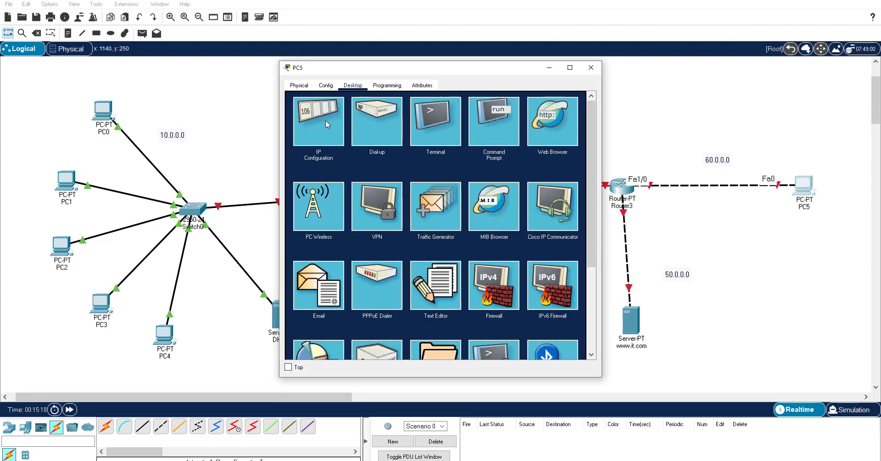
click(326, 121)
click(403, 149)
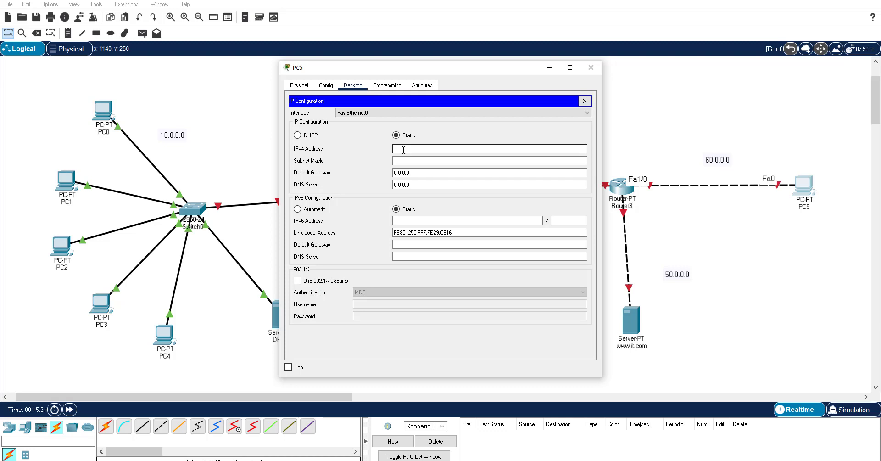
text(60.0.0.1)
click(412, 161)
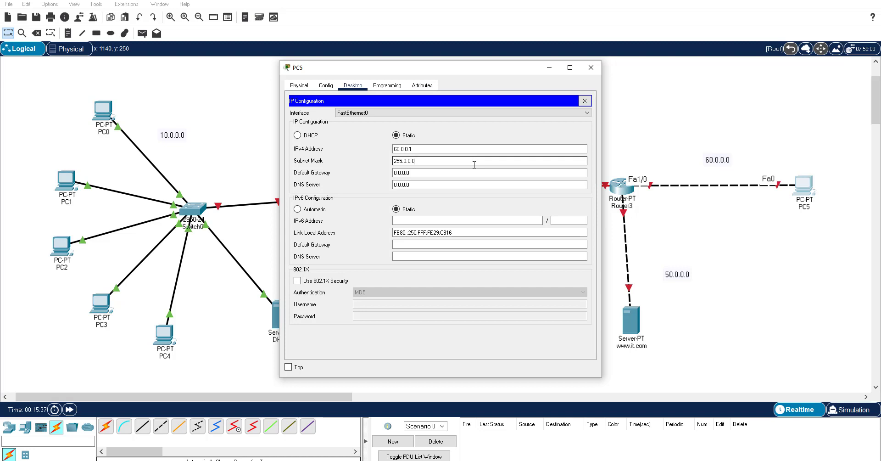
Set PC5's default gateway to 60.0.0.2 and close its configuration window.
click(470, 173)
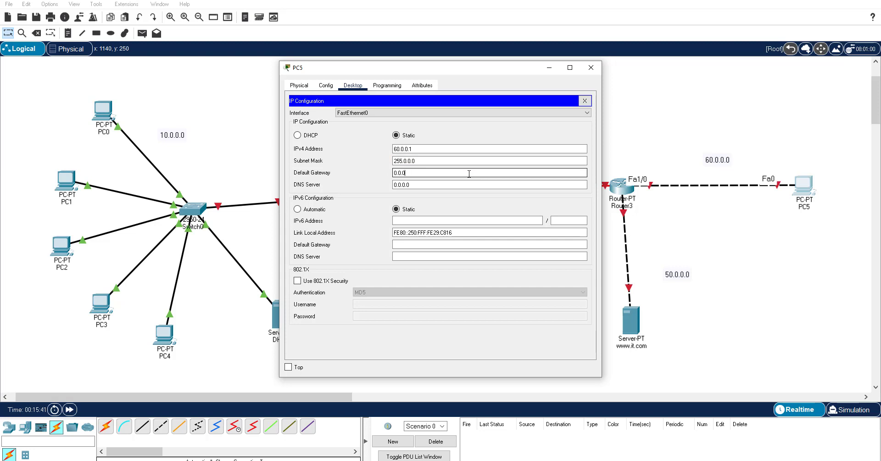
key(BackSpace)
key(BackSpace)
key(BackSpace)
text(60.0.0.2)
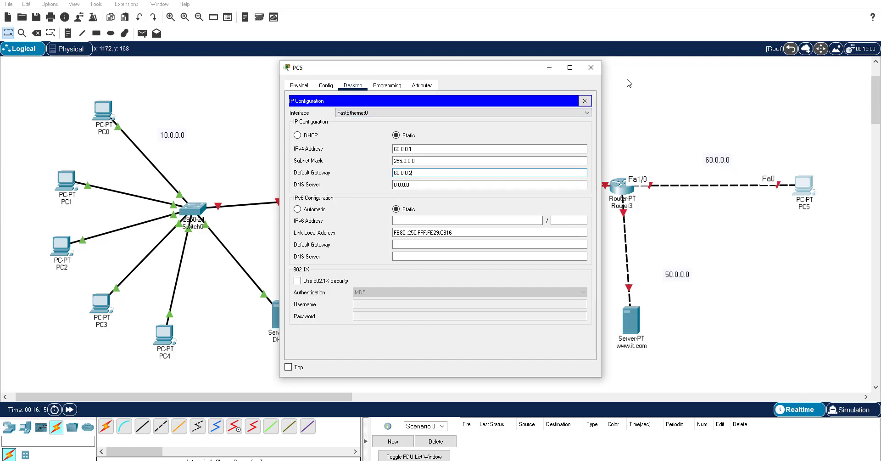
click(591, 68)
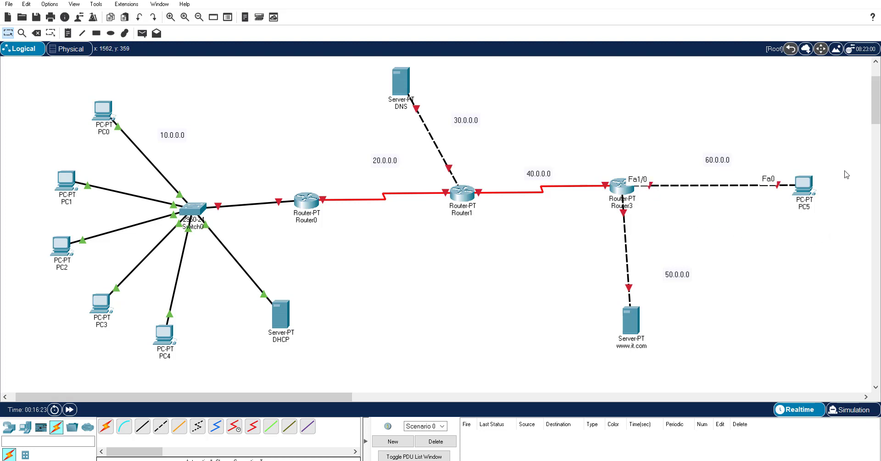
Give Router3's FastEthernet1/0 interface the IPv4 address 60.0.0.2 with subnet mask 255.0.0.0, and turn its port on.
click(626, 188)
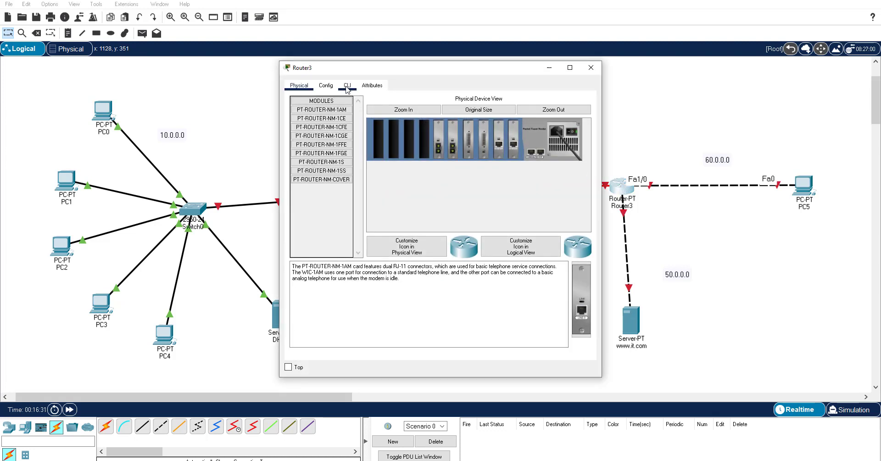
click(347, 87)
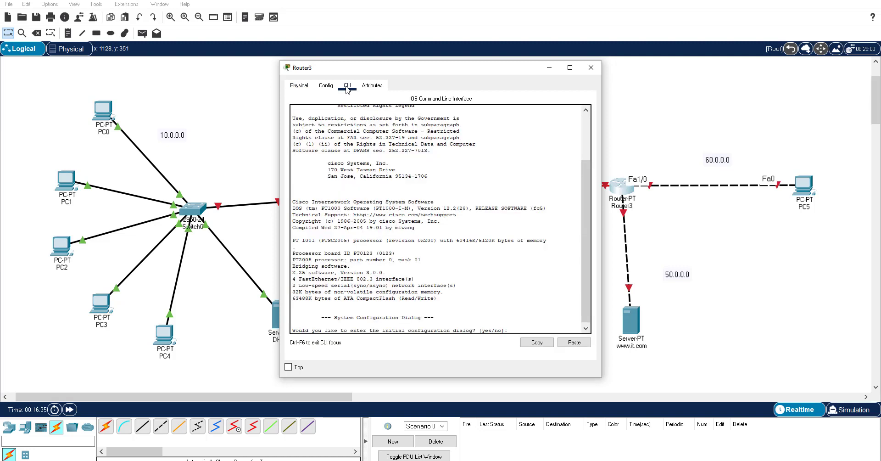
click(325, 87)
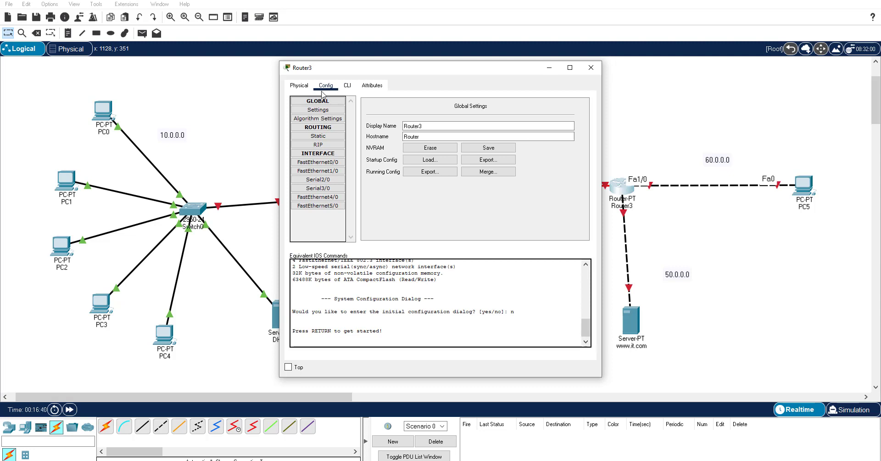
click(327, 172)
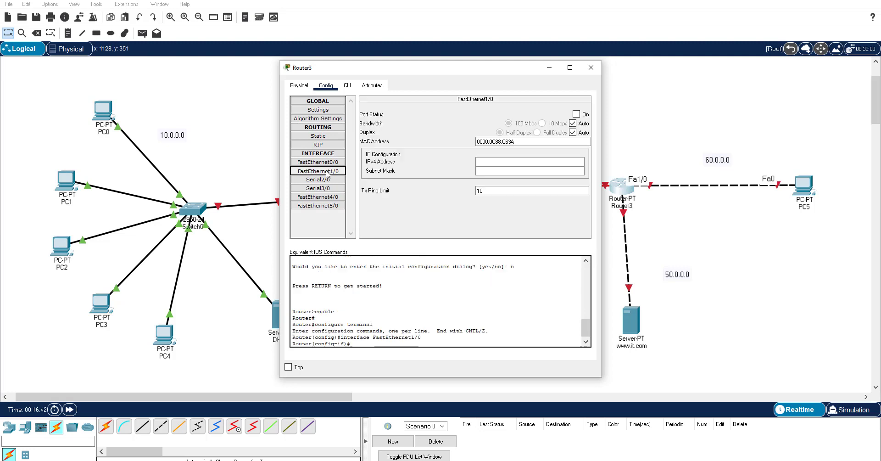
click(489, 163)
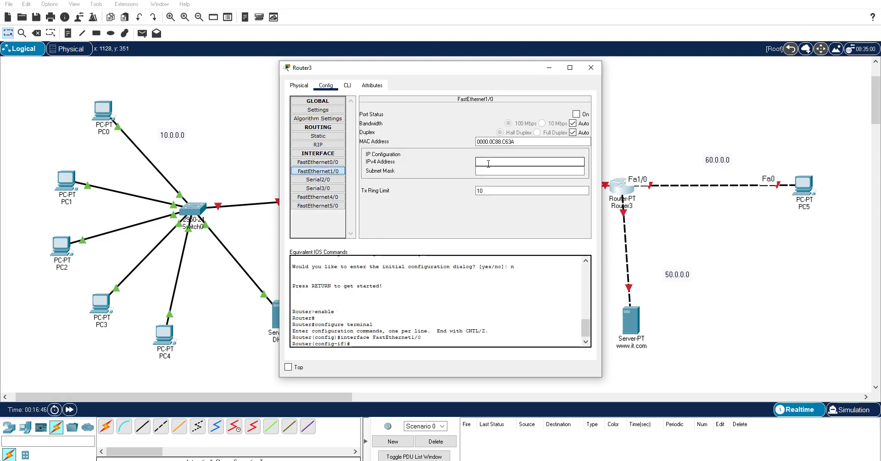
text(60.0.0)
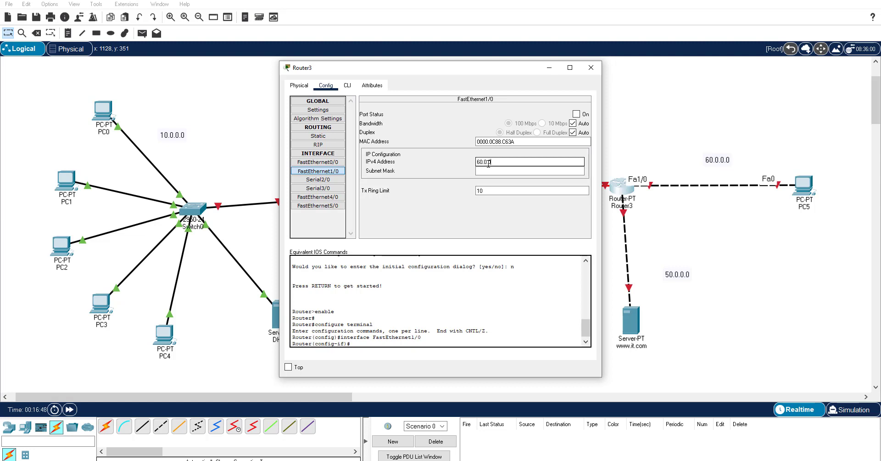
text(.2)
click(502, 170)
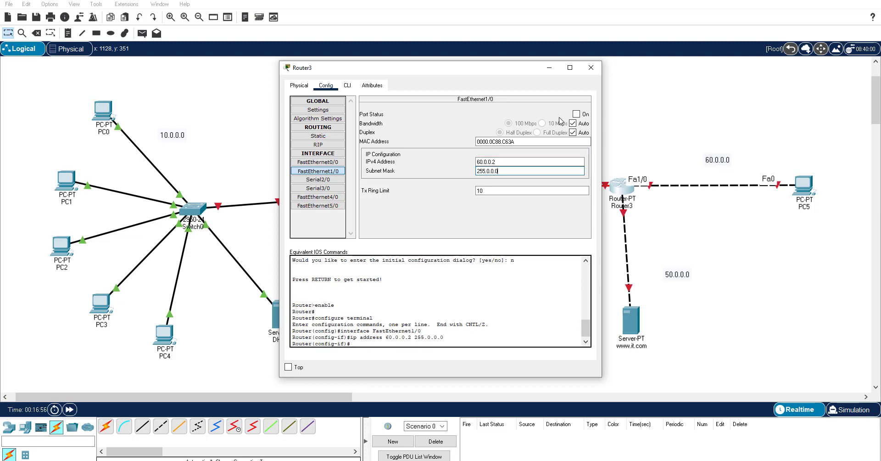
click(577, 113)
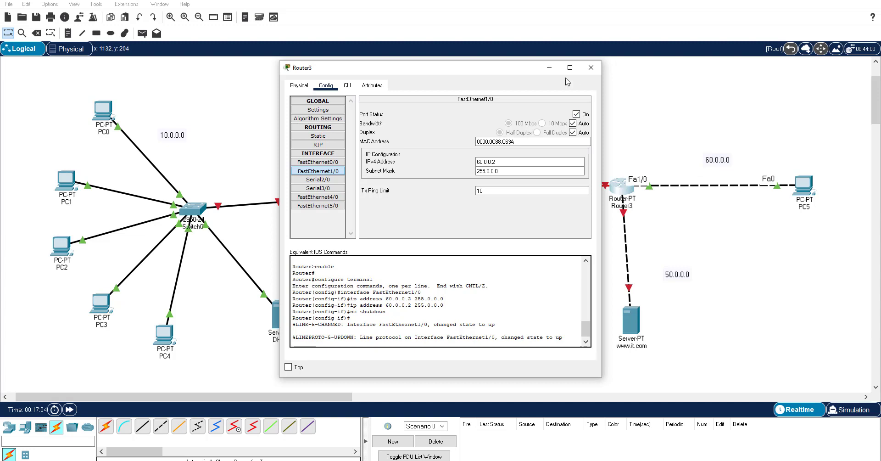
click(594, 70)
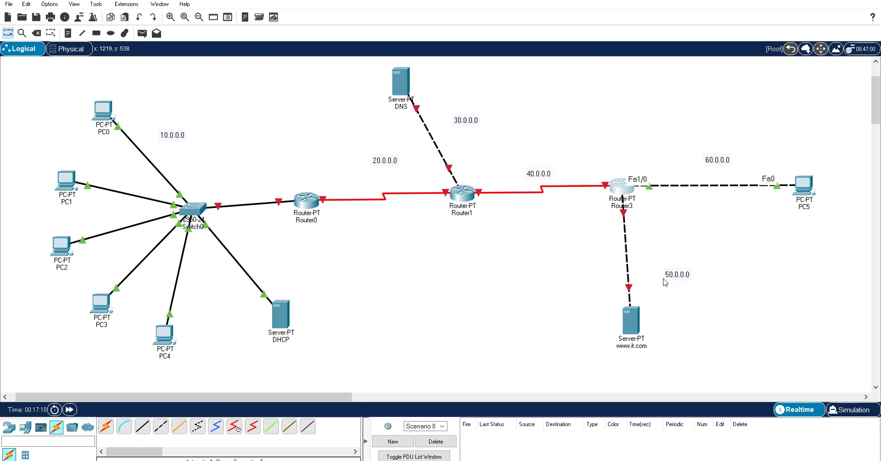
drag(671, 279, 660, 255)
click(601, 268)
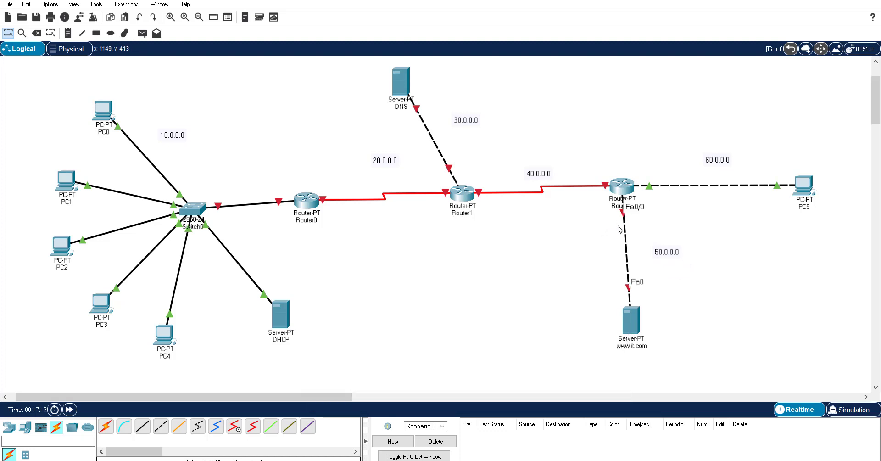
click(637, 327)
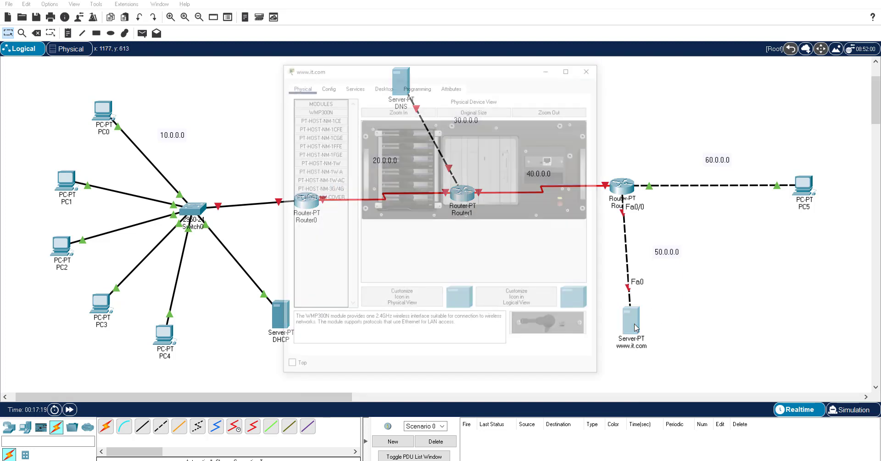
click(385, 89)
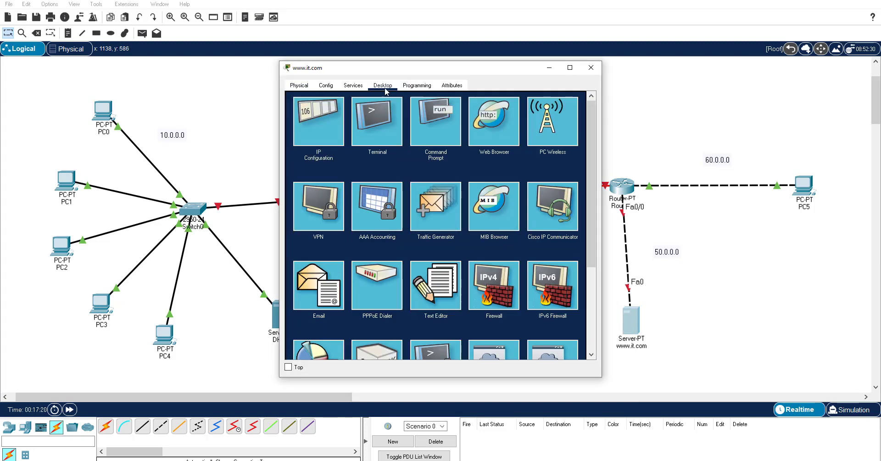
click(322, 125)
click(408, 137)
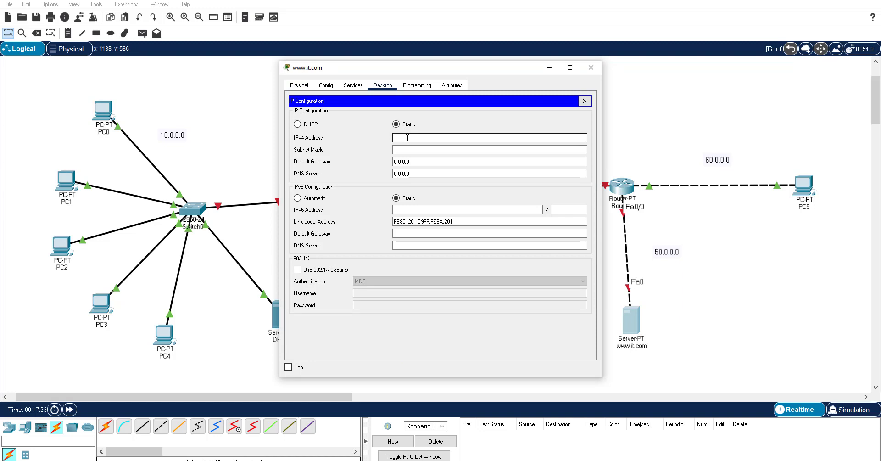
text(50.0.0.1)
click(427, 150)
click(471, 164)
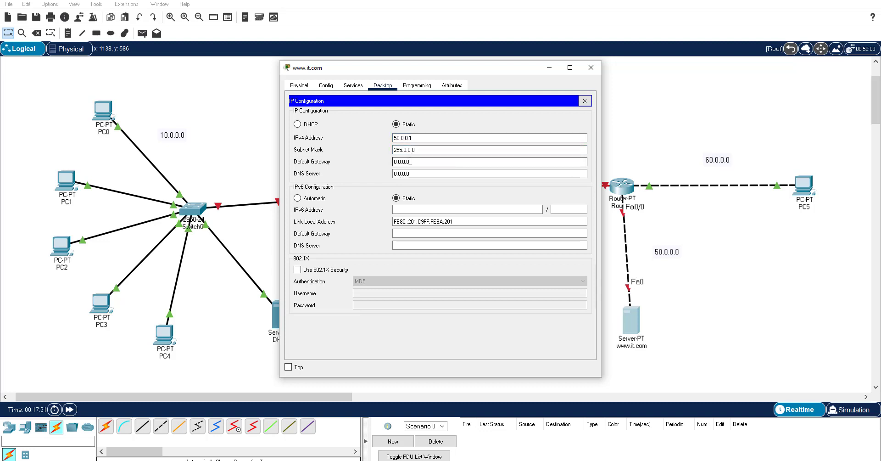
key(Tab)
text(50)
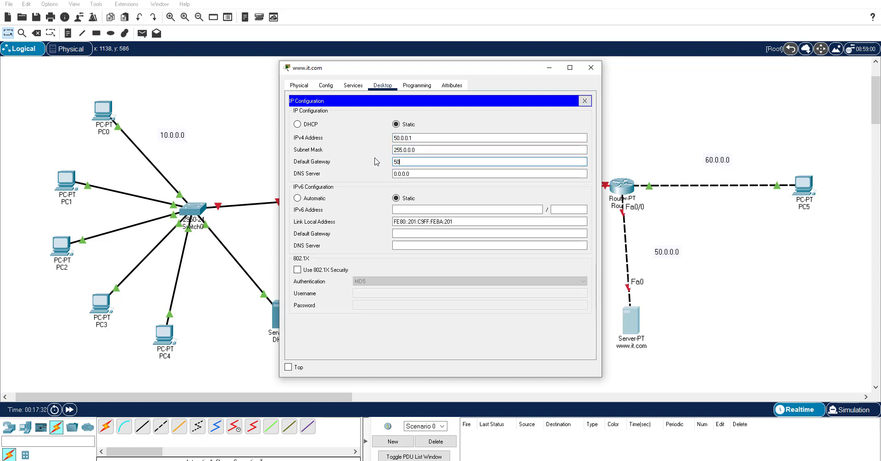
text(.0.0.2)
click(584, 101)
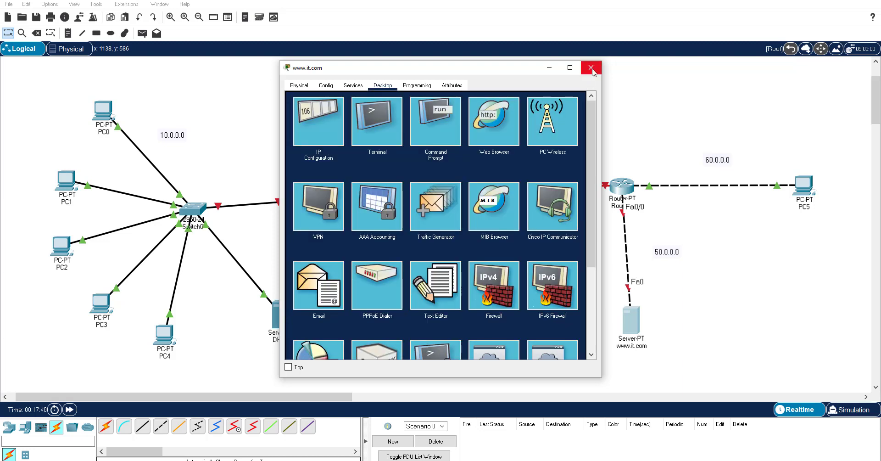
click(590, 68)
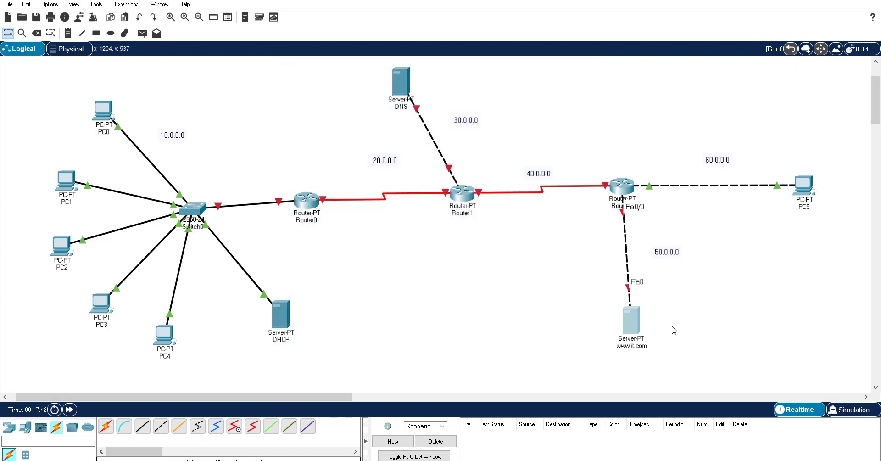
click(68, 32)
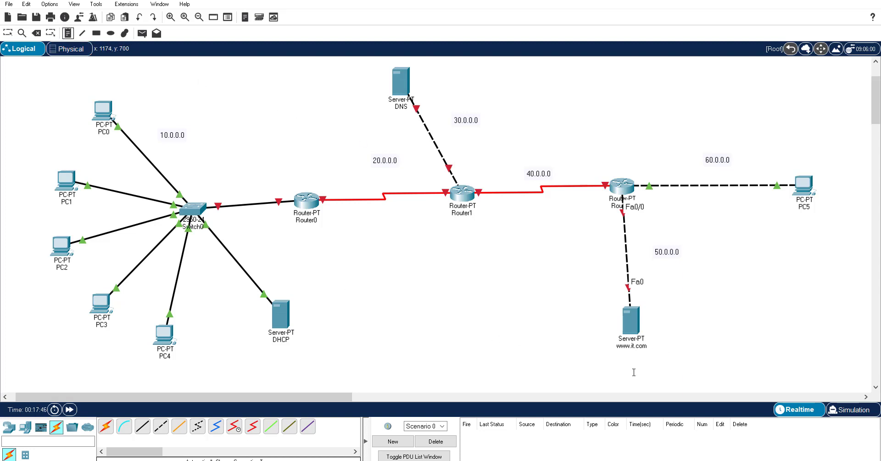
click(618, 358)
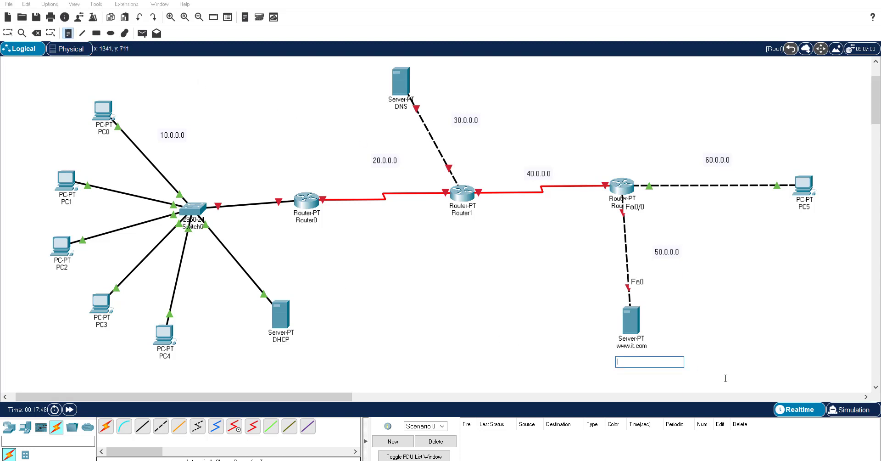
text(50.0.0.1)
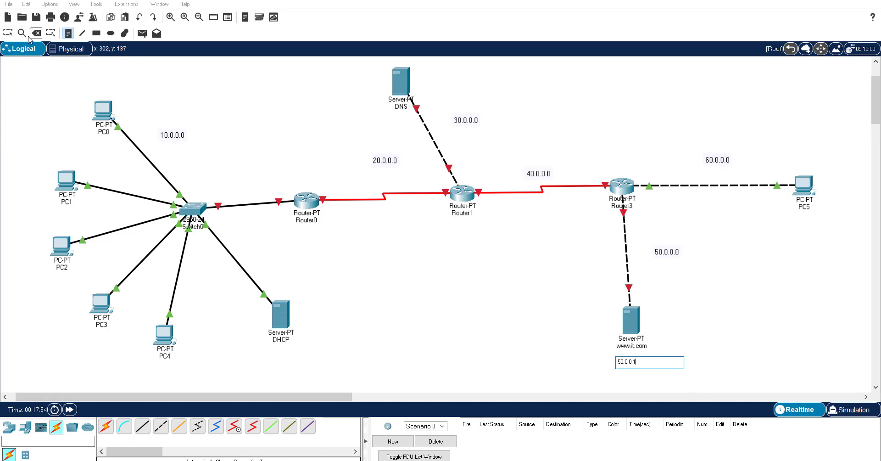
click(10, 34)
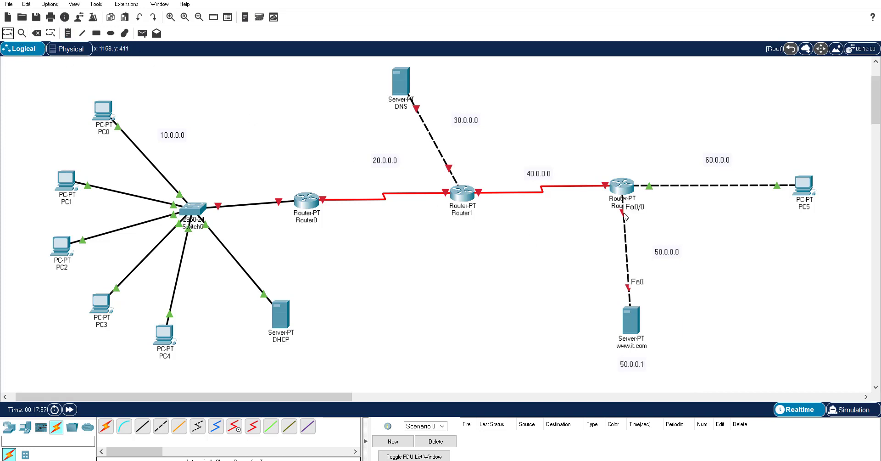
Give Router3's FastEthernet0/0 interface the IPv4 address 50.0.0.2 with subnet mask 255.0.0.0, and turn its port on.
click(622, 187)
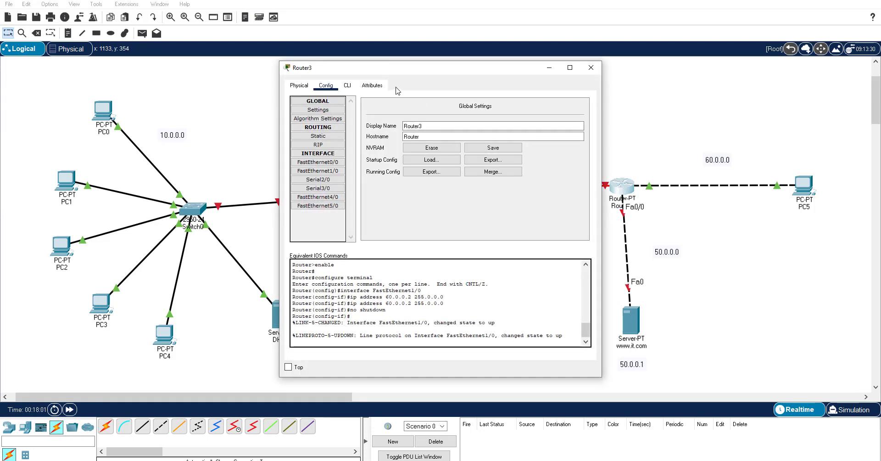
click(333, 162)
click(498, 164)
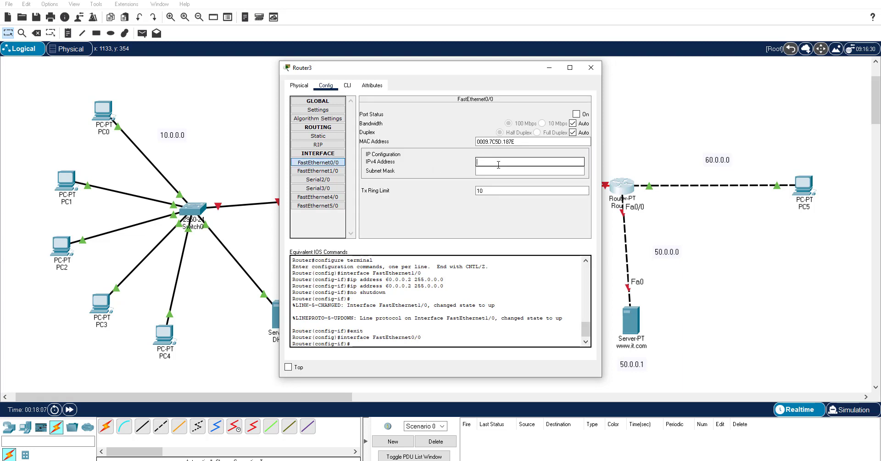
text(50.0.0.2)
click(498, 170)
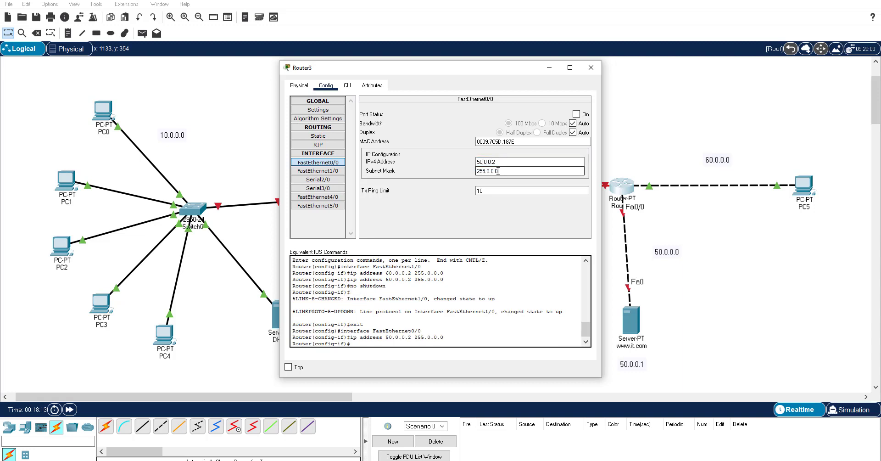
click(576, 114)
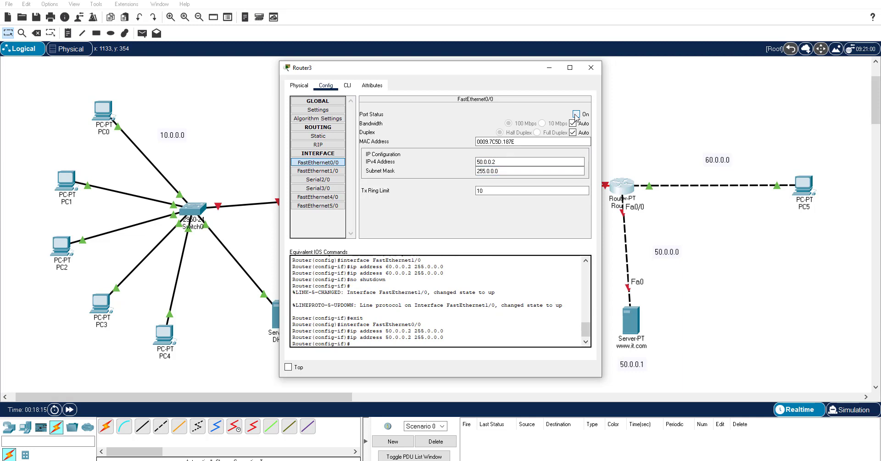
click(576, 114)
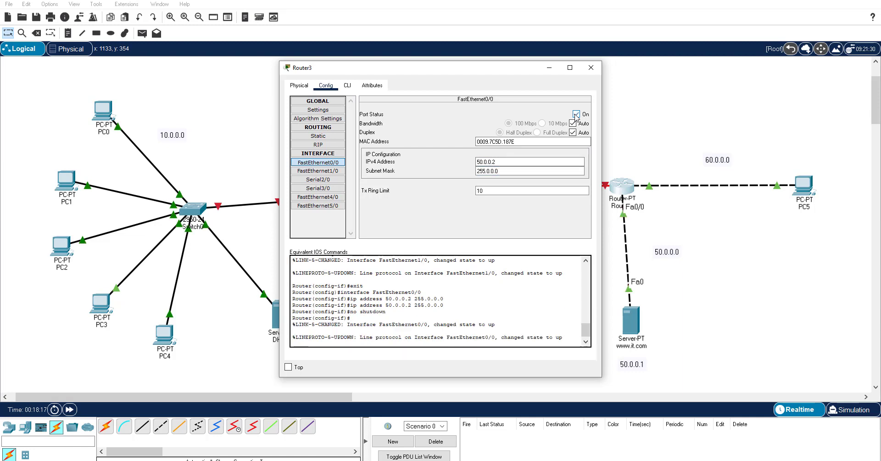
click(591, 68)
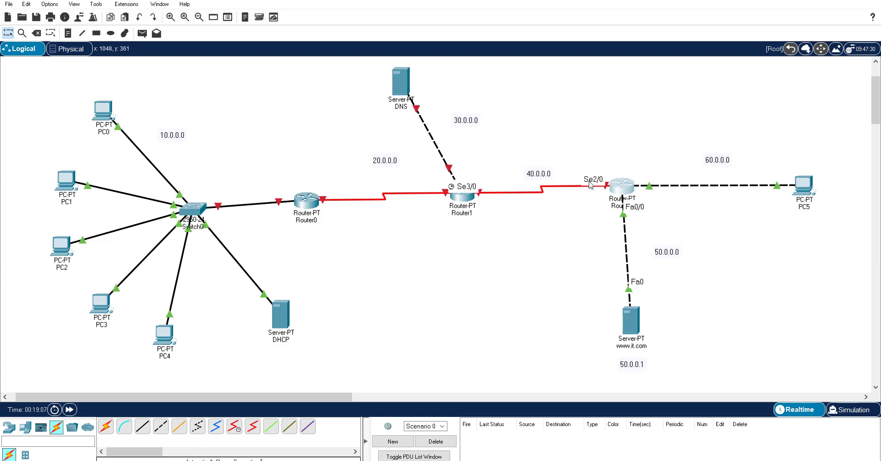
Give Router3's Serial2/0 interface the IPv4 address 40.0.0.1 with subnet mask 255.0.0.0, and turn its port on.
click(622, 184)
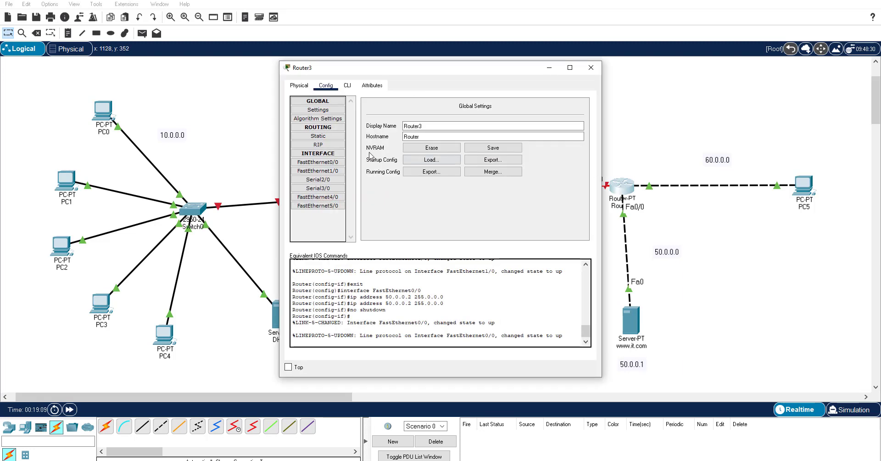
click(330, 180)
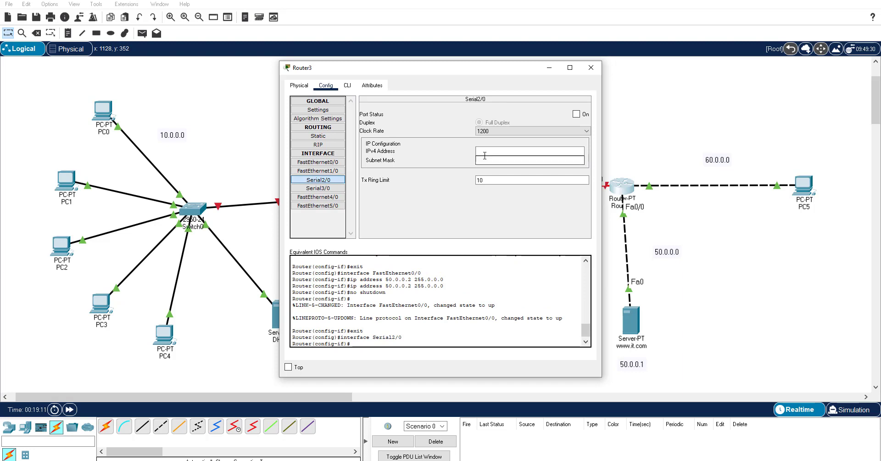
drag(460, 73, 311, 82)
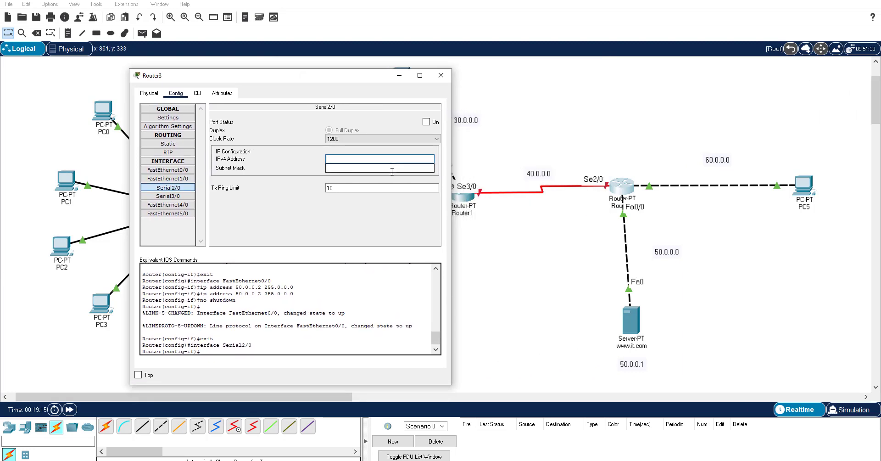
text(40.0.0.1)
click(389, 168)
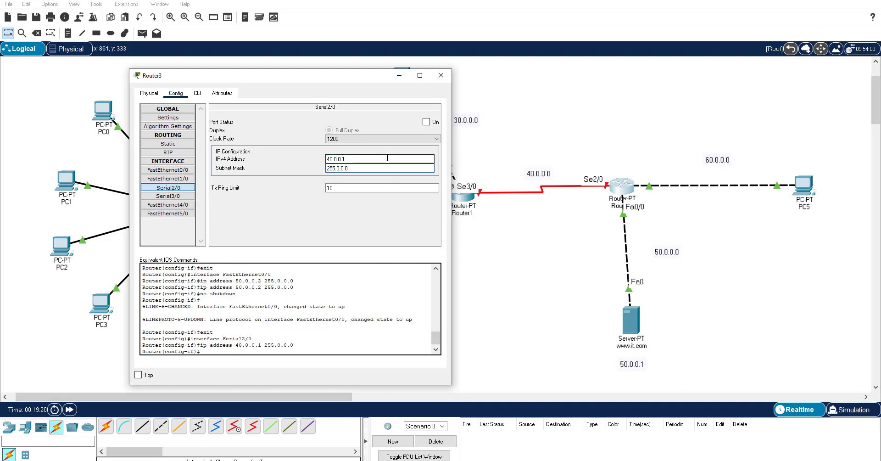
click(426, 122)
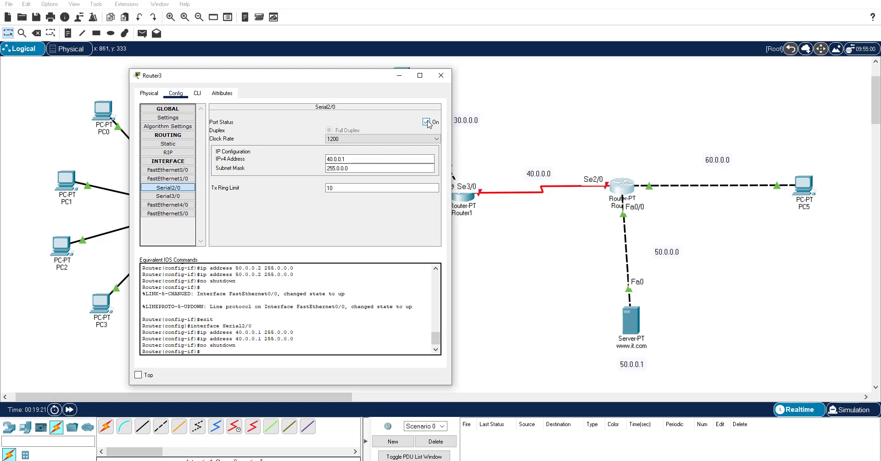
click(441, 76)
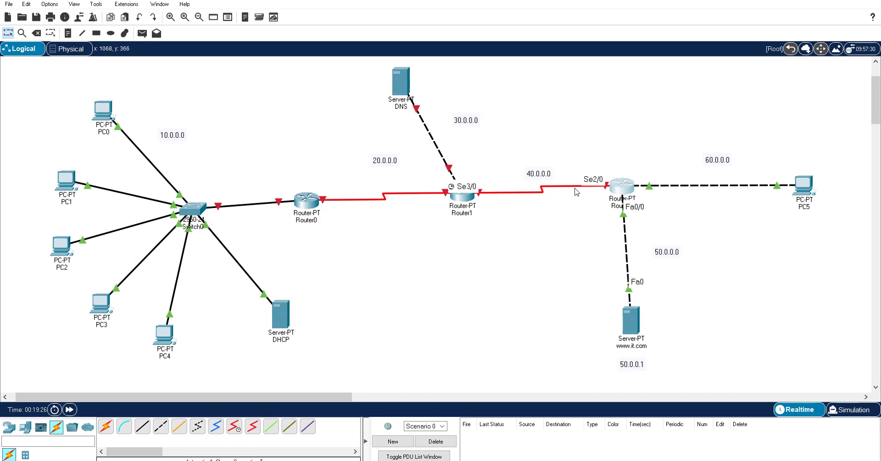
Assign Router1's Serial3/0 interface the IPv4 address 40.0.0.2 with subnet mask 255.0.0.0.
click(459, 199)
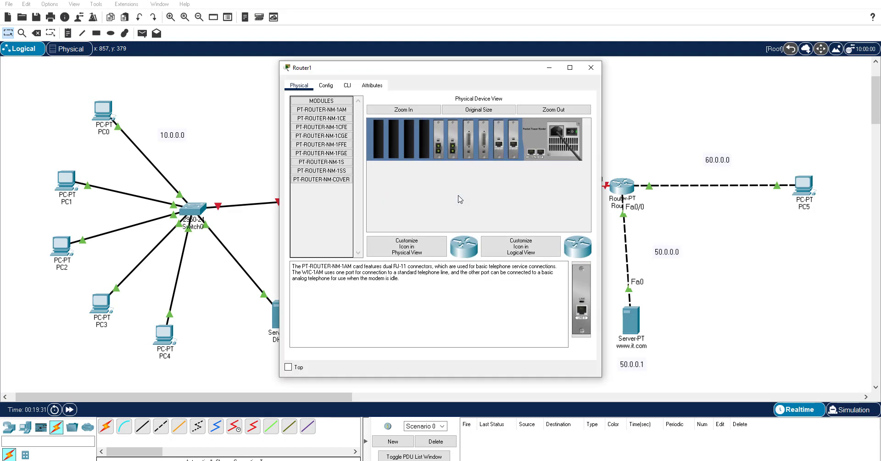
click(327, 86)
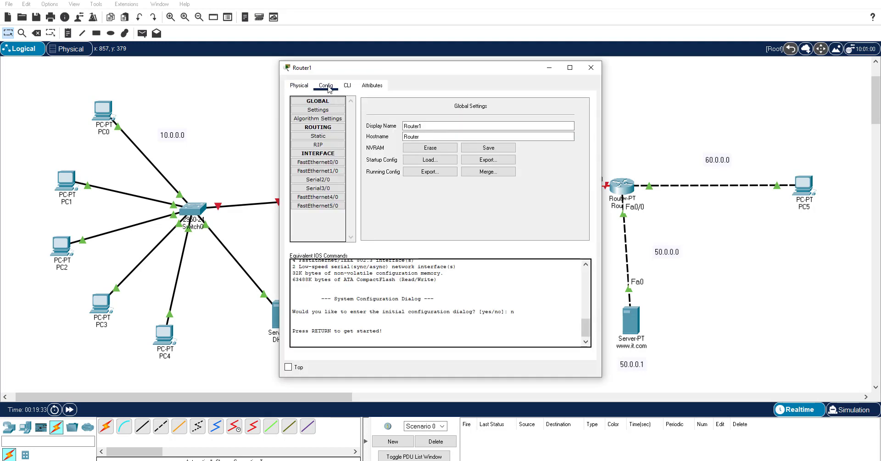
click(331, 189)
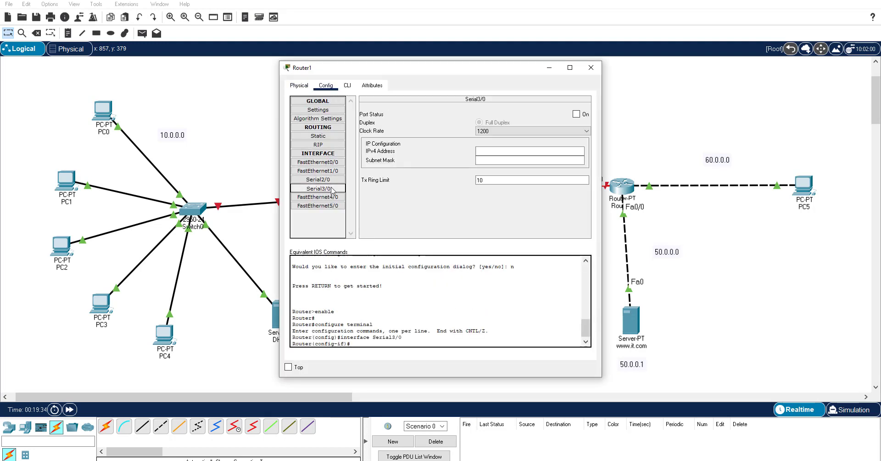
click(498, 153)
text(40.0.0.2)
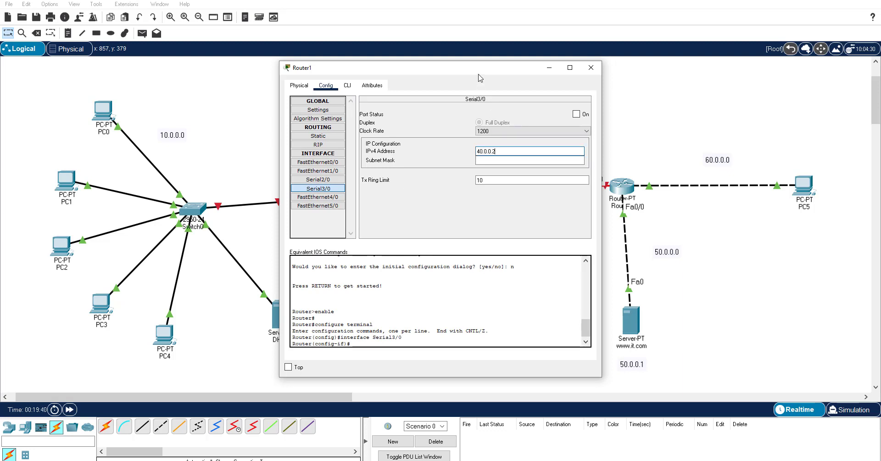
drag(480, 76, 317, 77)
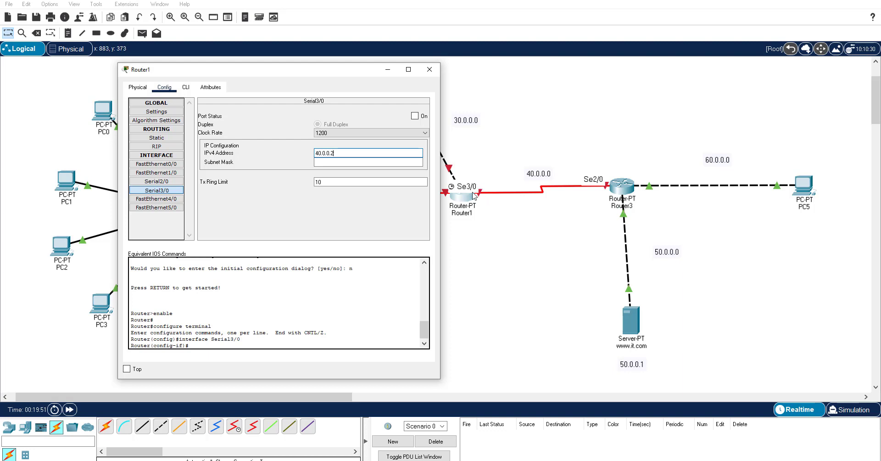
click(359, 163)
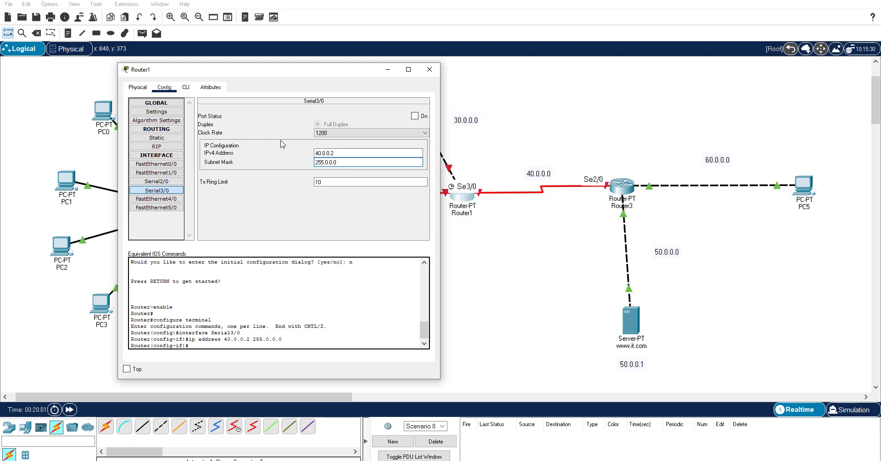
Set the clock rate of Router1's Serial3/0 interface to 64000 and turn its port on.
click(350, 135)
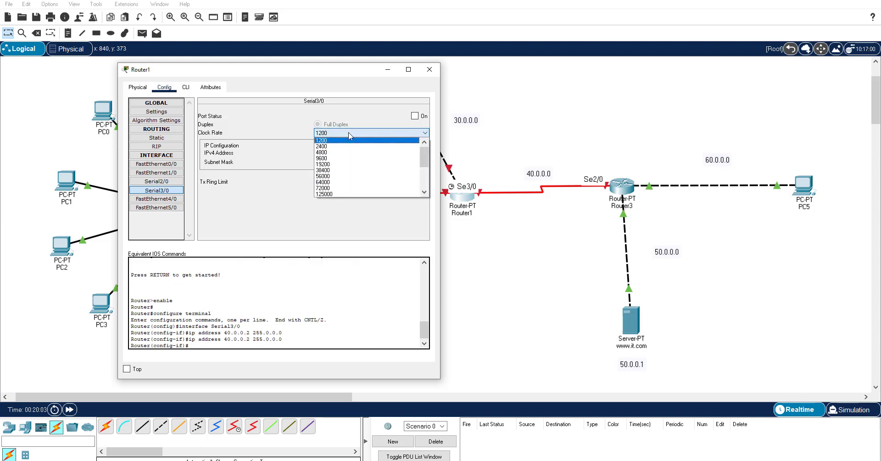
click(343, 182)
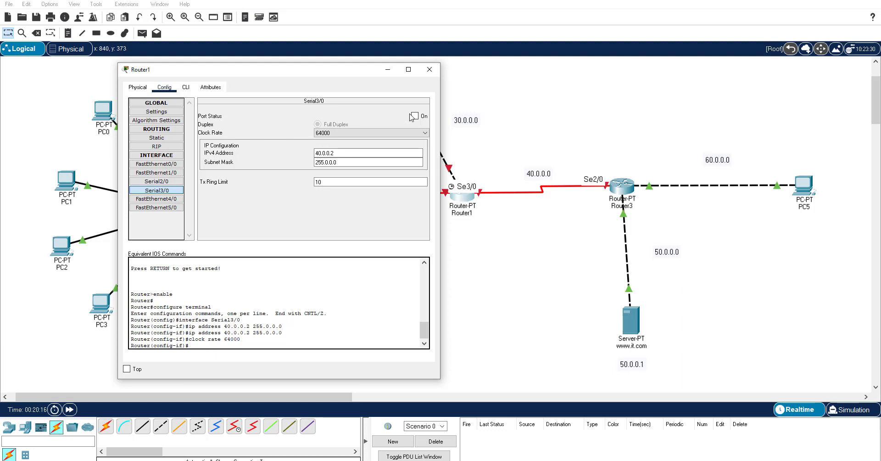
click(415, 117)
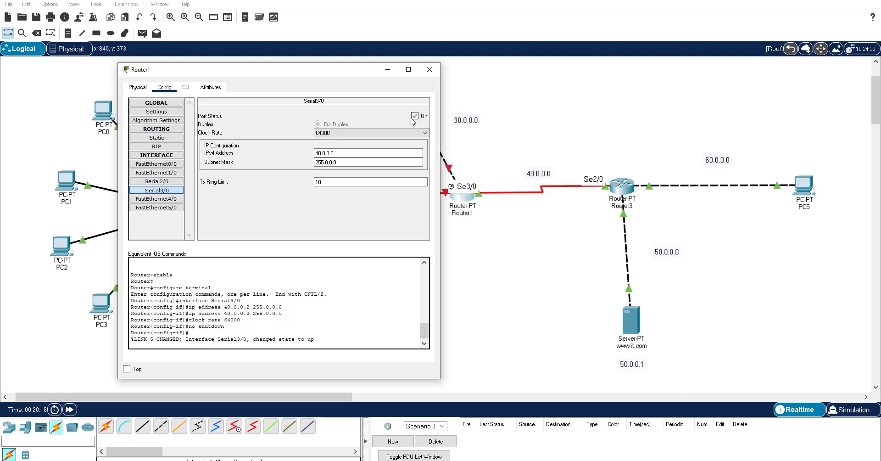
click(358, 162)
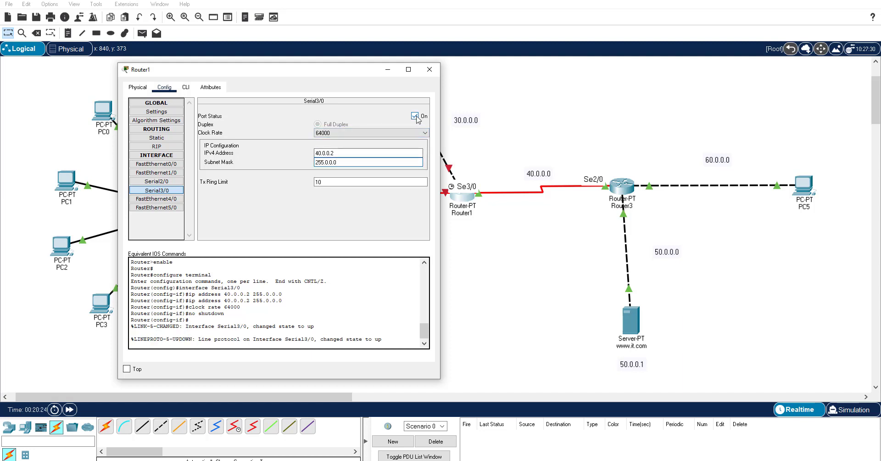
click(436, 74)
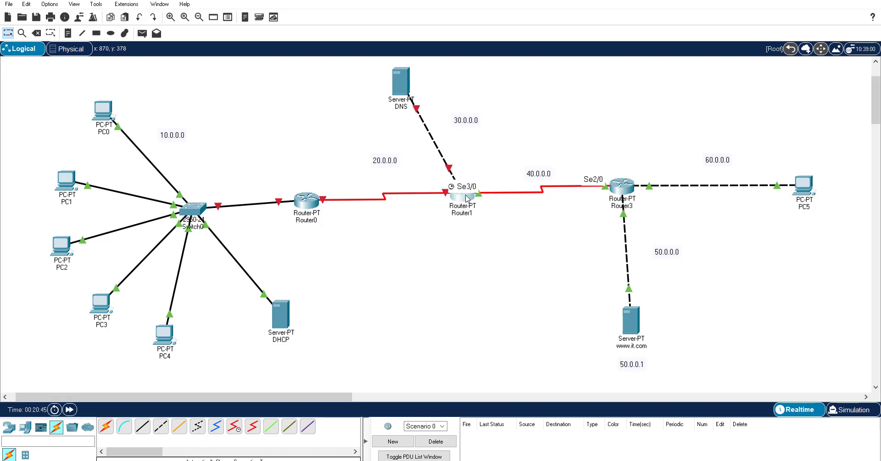
Assign the DNS server the static IPv4 address 30.0.0.1 with subnet mask 255.0.0.0.
click(406, 80)
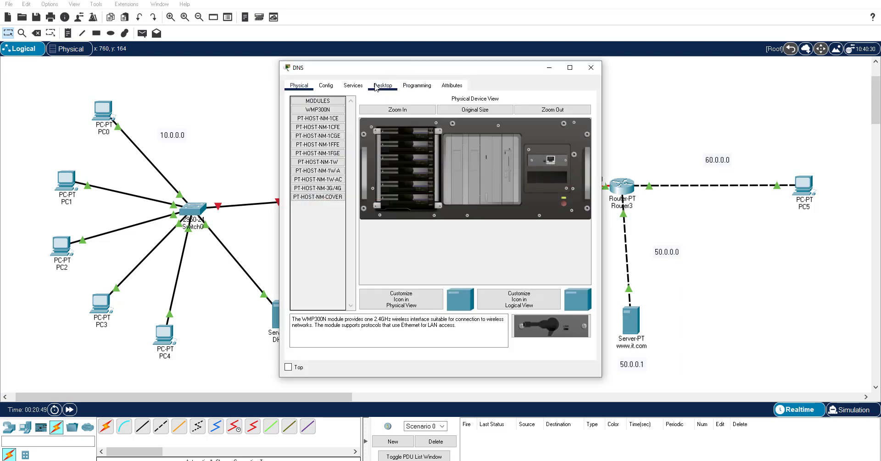
click(382, 86)
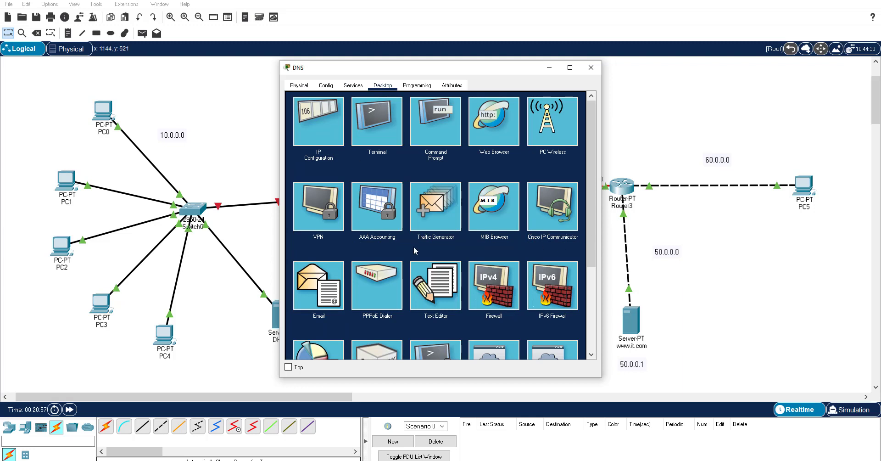
click(323, 137)
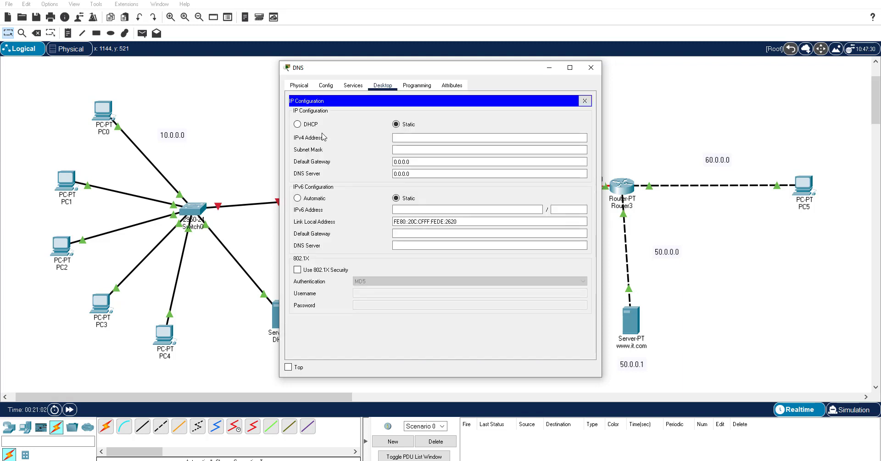
drag(446, 69, 491, 139)
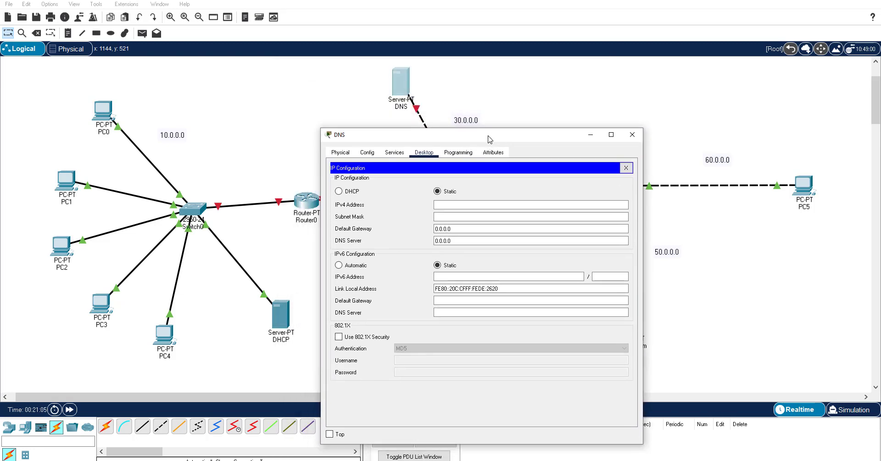
click(474, 205)
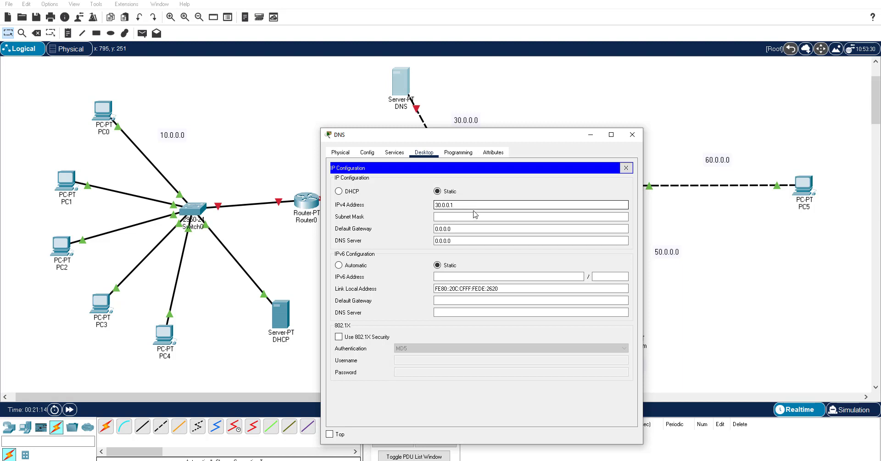
click(474, 216)
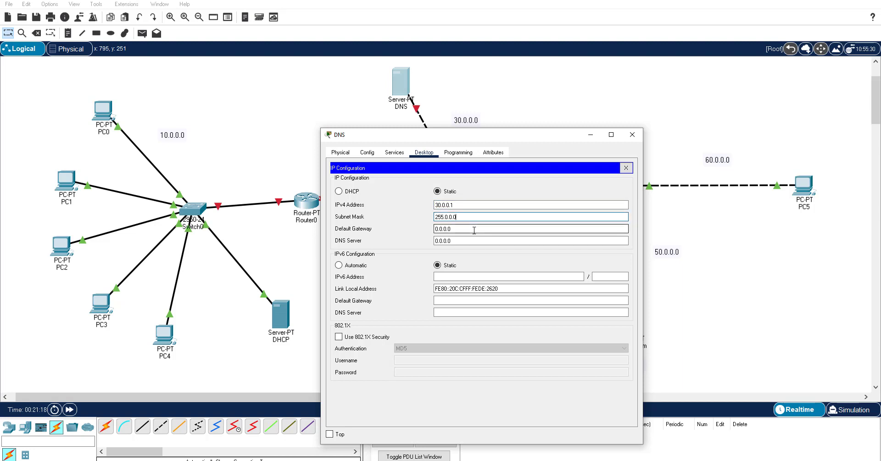
Set the DNS server's default gateway to 30.0.0.2.
drag(472, 229, 417, 229)
text(30)
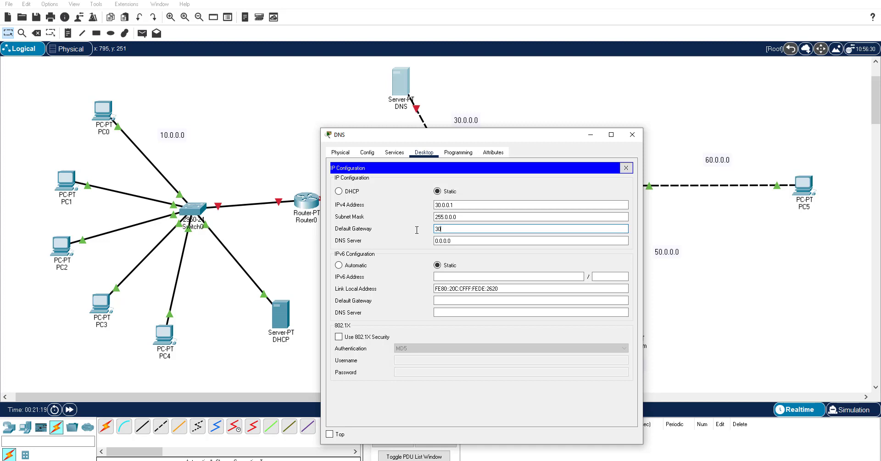
text(.0.0.2)
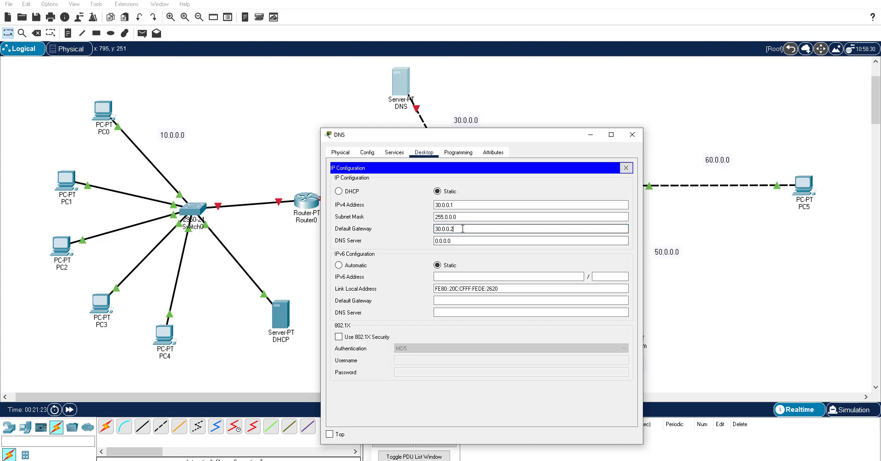
Fill in the DNS Server address in the DNS server's static IP configuration and close its window.
drag(463, 228, 420, 229)
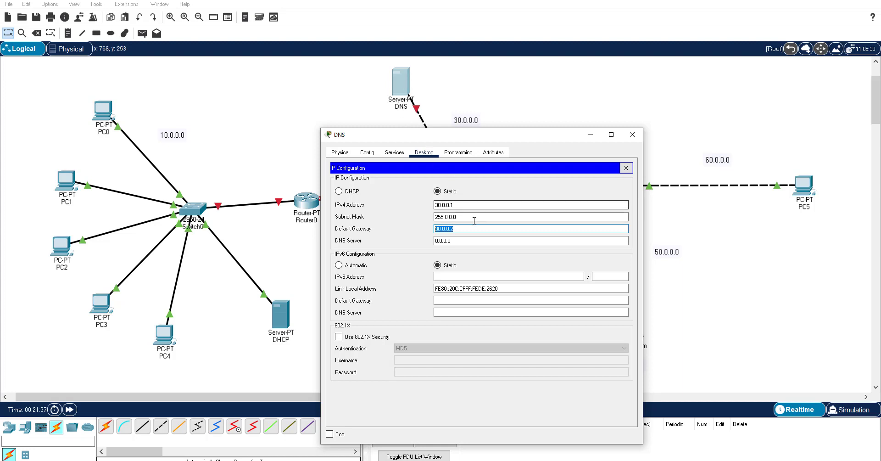
key(Tab)
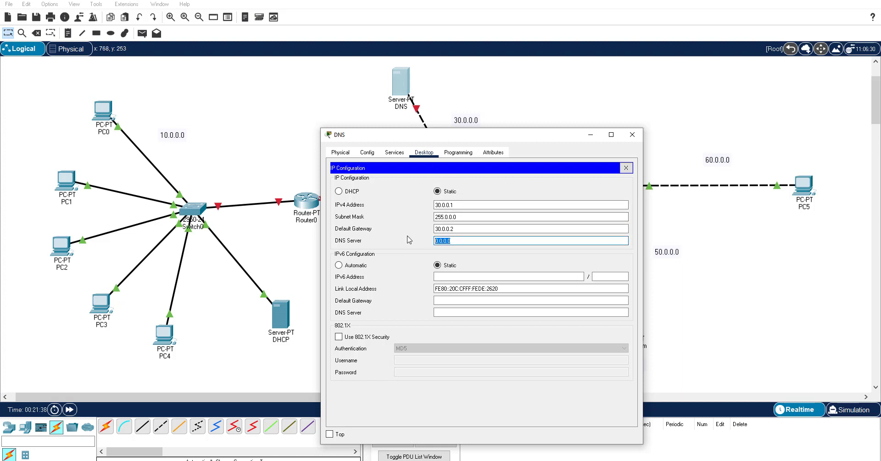
text(3)
click(627, 169)
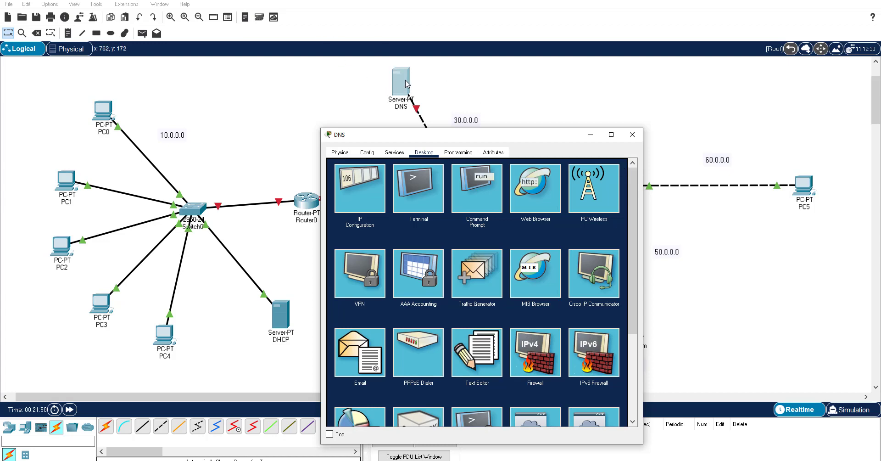
click(632, 135)
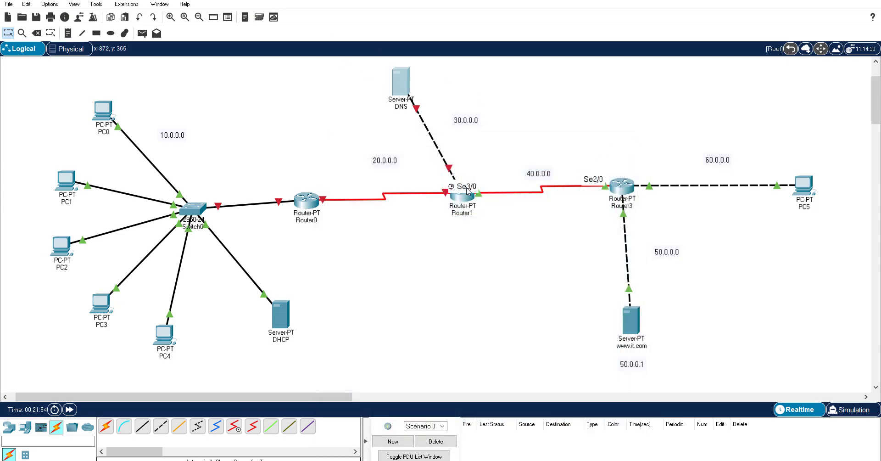
click(199, 18)
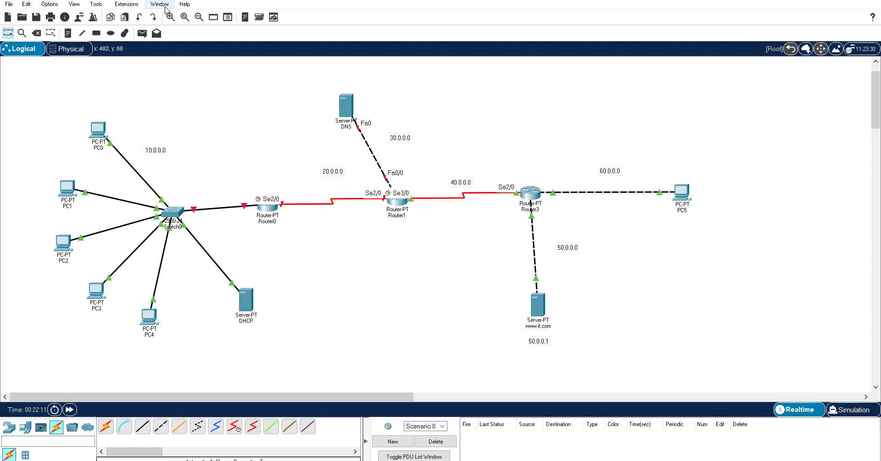
click(171, 18)
click(171, 18)
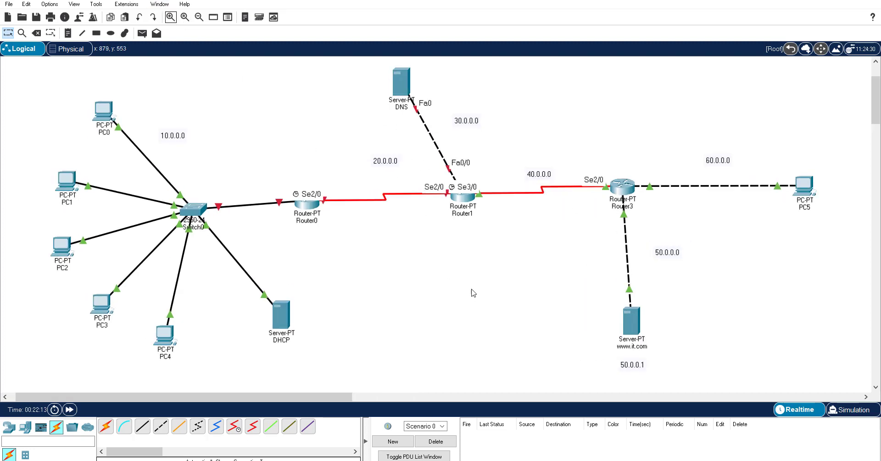
Assign Router1's FastEthernet0/0 interface the IPv4 address 30.0.0.2 with subnet mask 255.0.0.0 and turn its port on.
scroll(875, 117, up, 2)
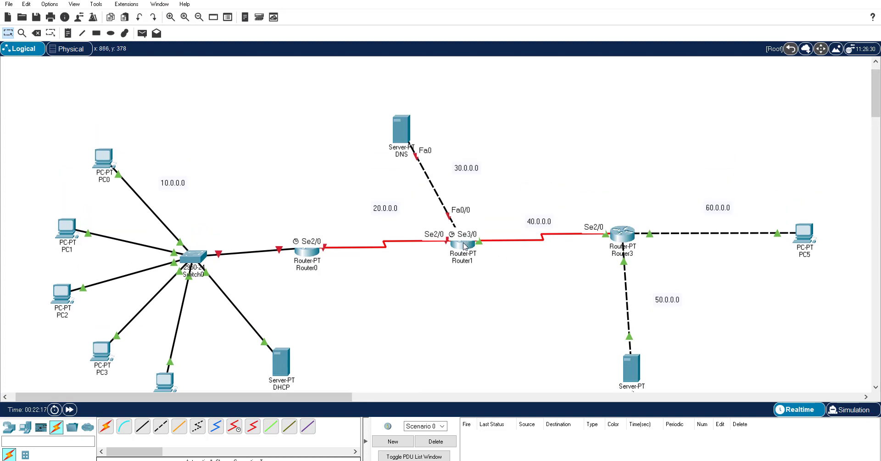
click(468, 244)
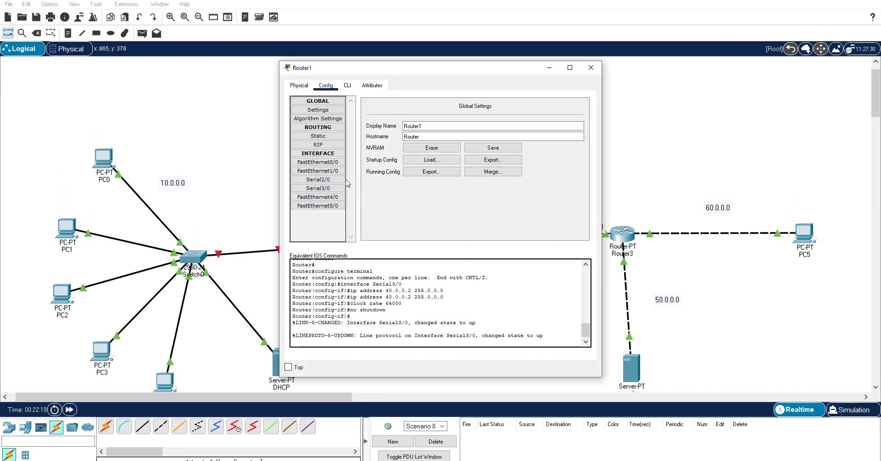
click(337, 163)
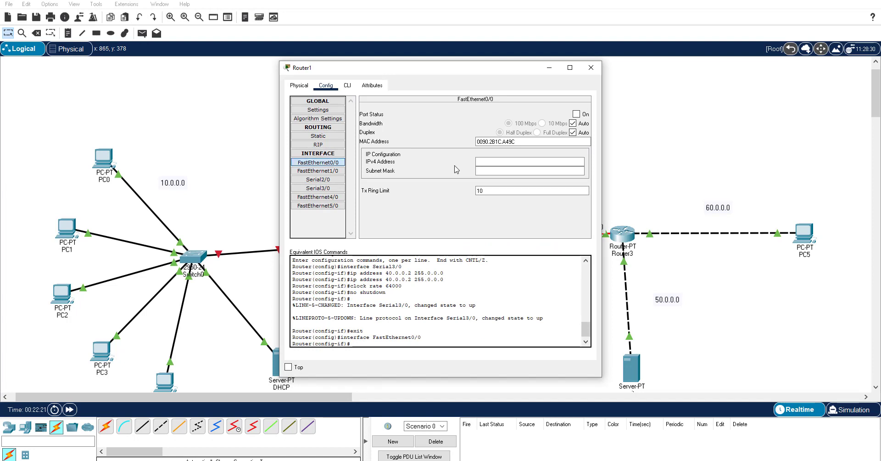
click(495, 163)
drag(450, 77, 249, 76)
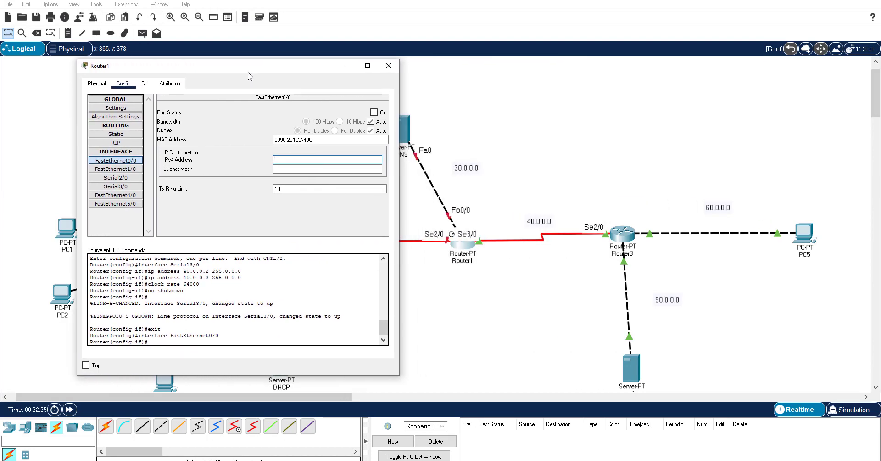
text(30.0.0.2)
click(327, 169)
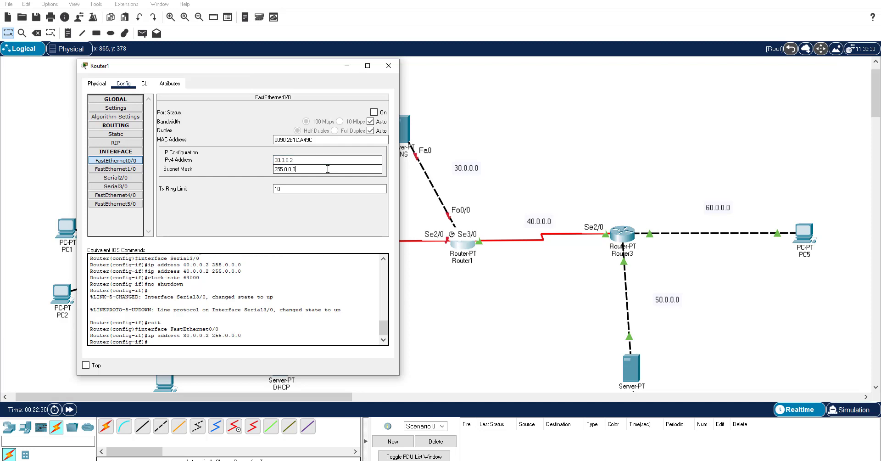
click(374, 112)
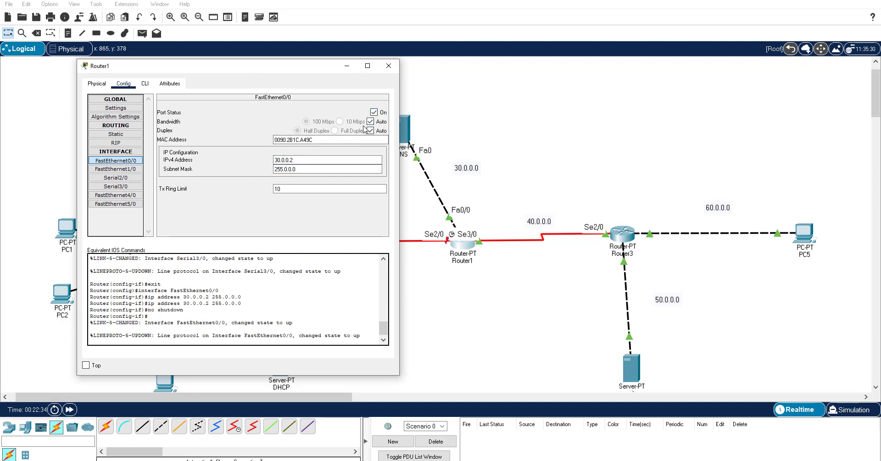
click(390, 68)
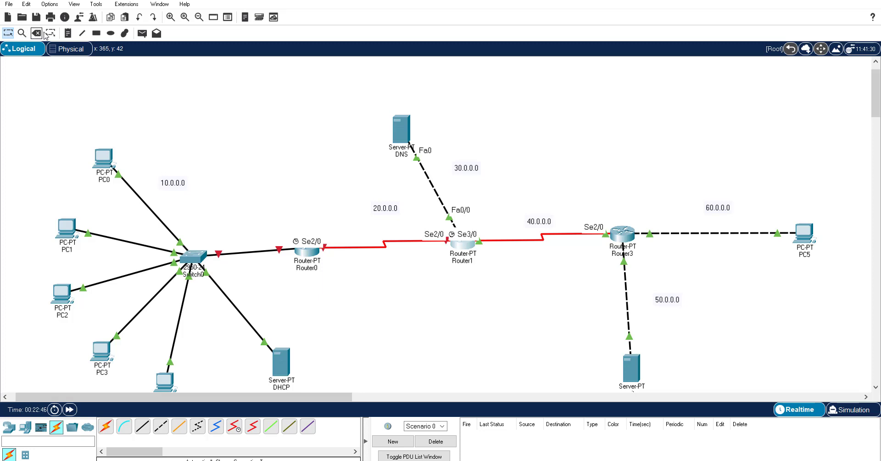
Add a text note reading 30.0.0.1 beside the DNS server in the topology, and return to selection mode.
click(68, 33)
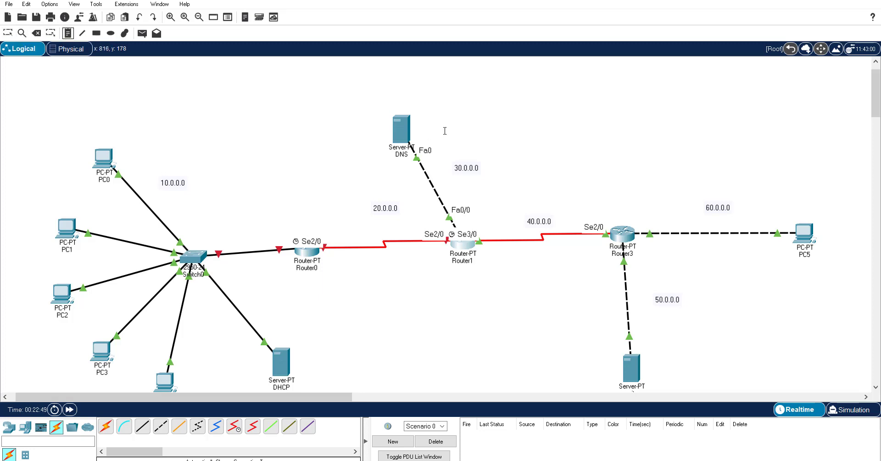
click(419, 110)
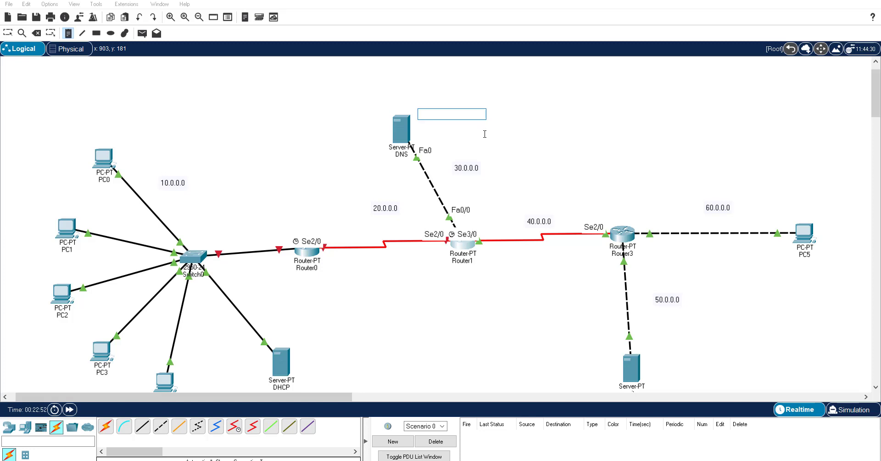
text(30.0.0.1)
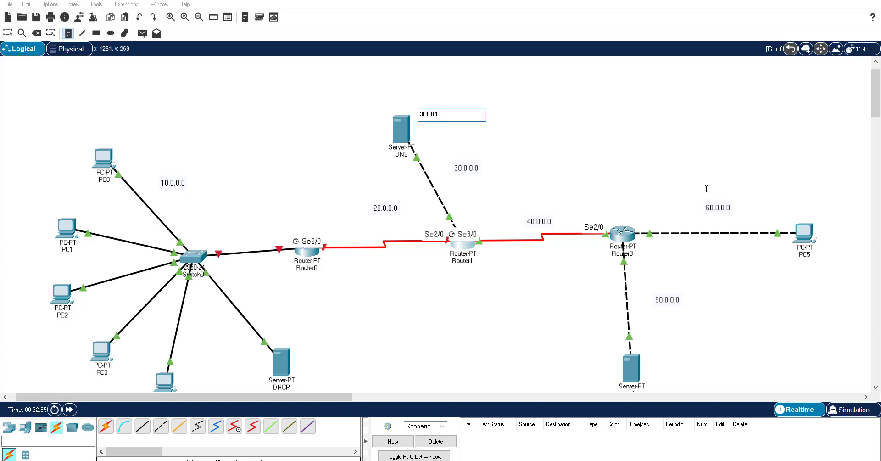
click(737, 196)
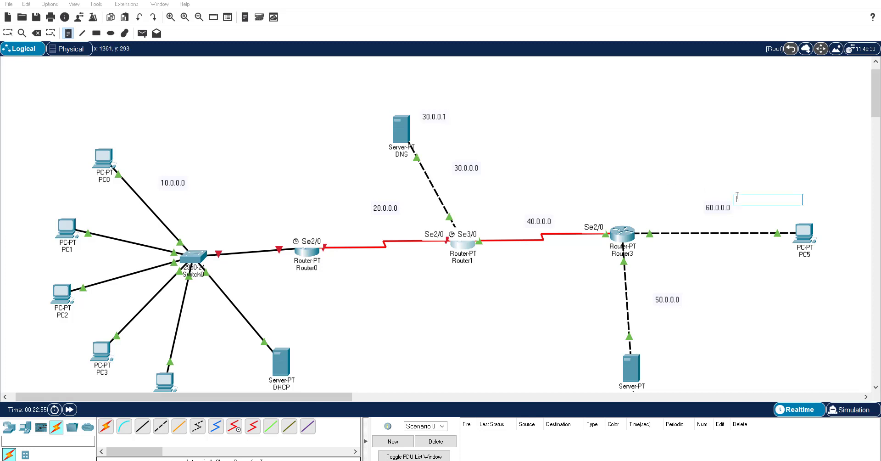
drag(876, 92, 875, 98)
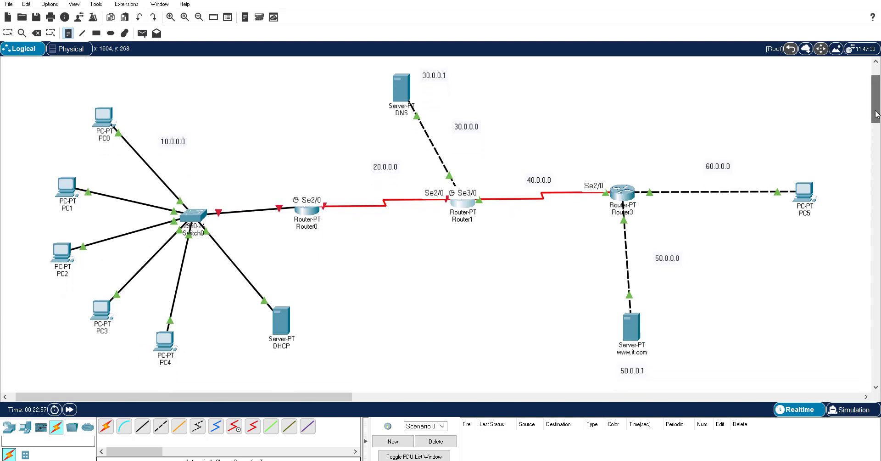
click(551, 270)
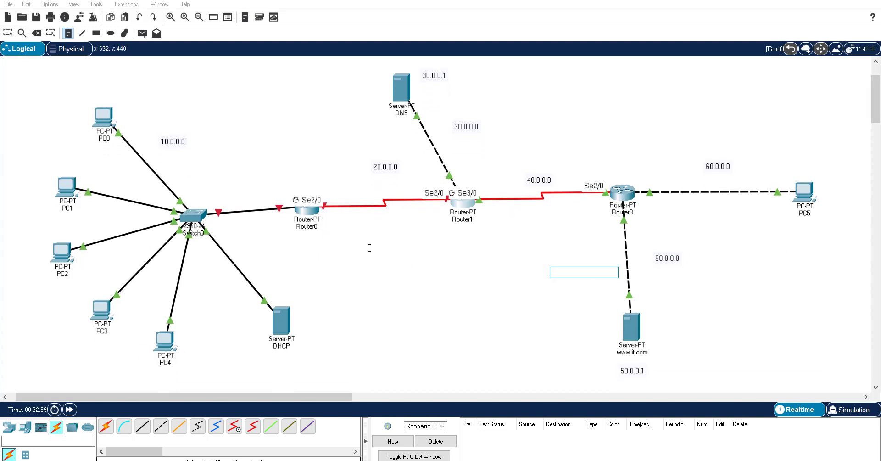
click(7, 33)
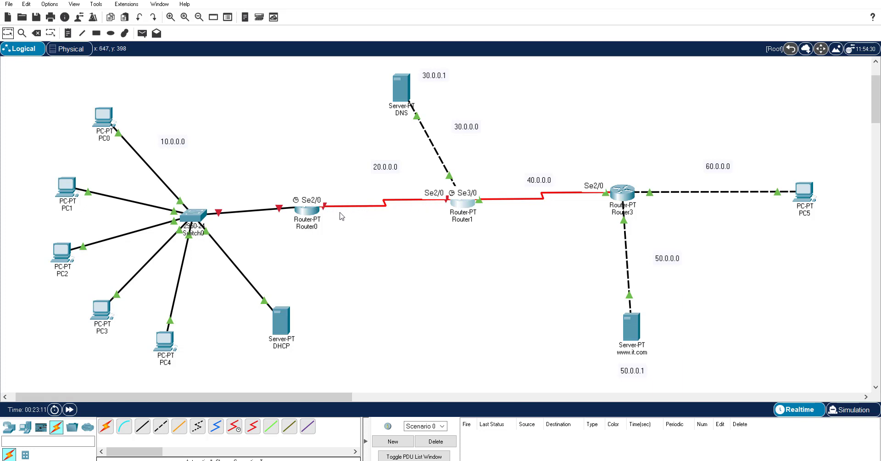
click(308, 212)
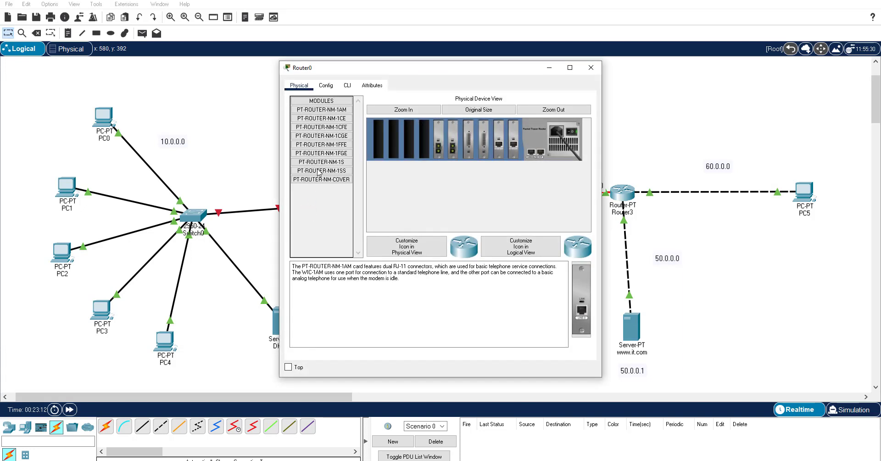
click(329, 86)
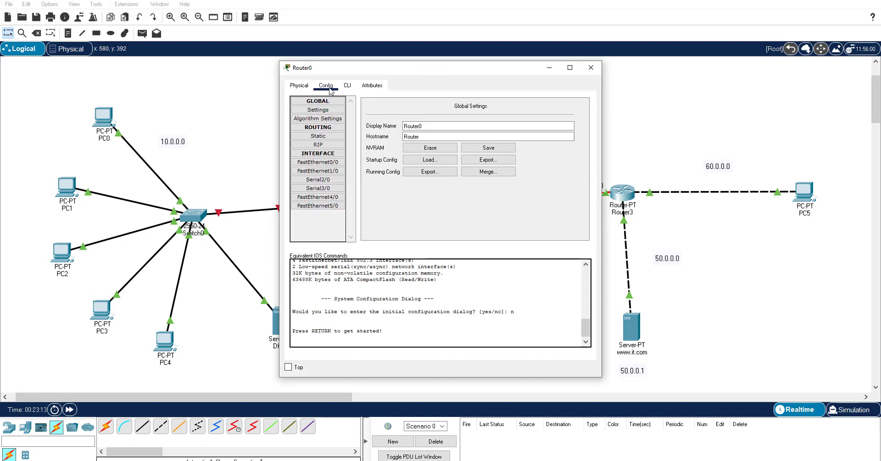
click(334, 180)
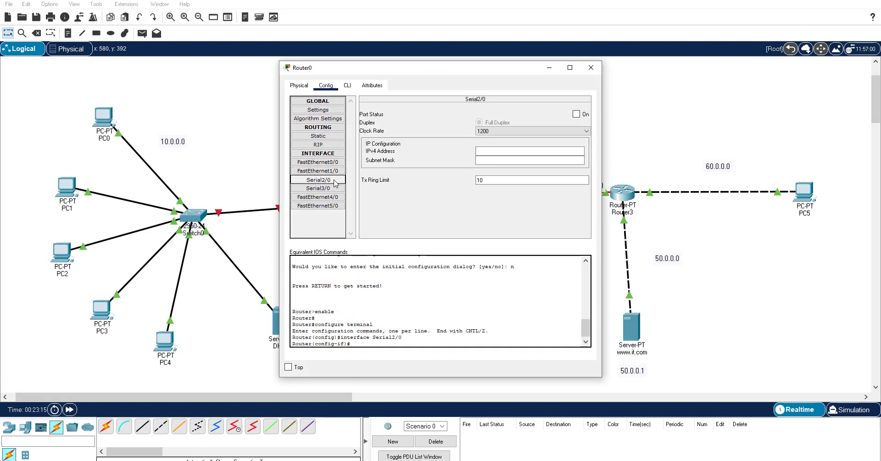
click(590, 69)
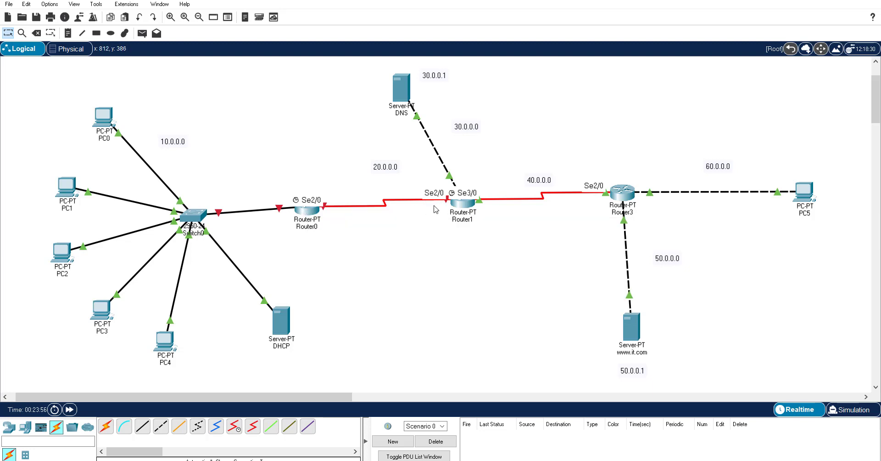
Assign Router0's Serial2/0 interface the IPv4 address 20.0.0.1 with subnet mask 255.0.0.0.
click(312, 212)
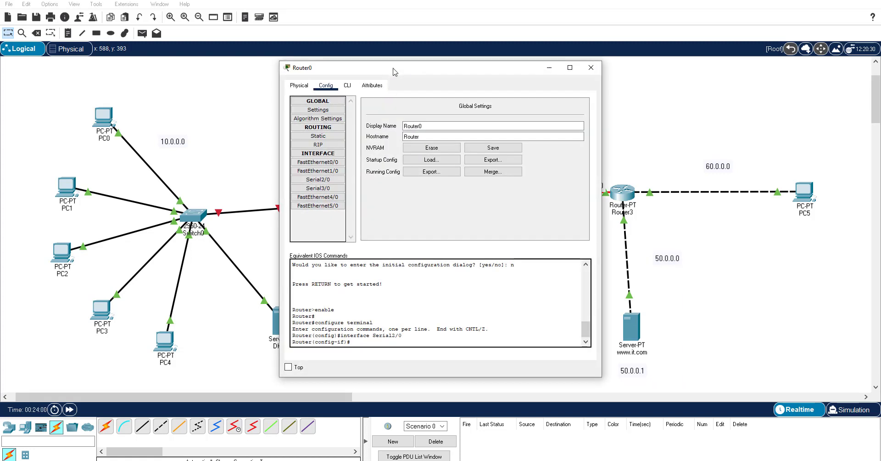
drag(394, 69, 470, 69)
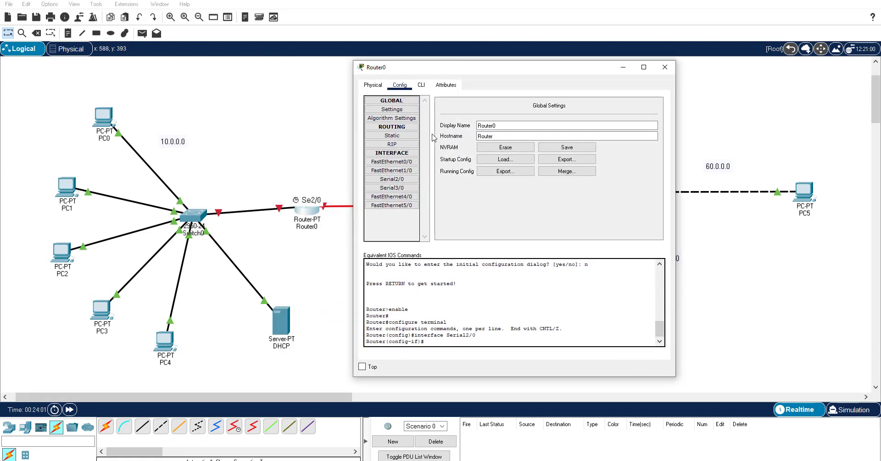
click(405, 181)
click(563, 152)
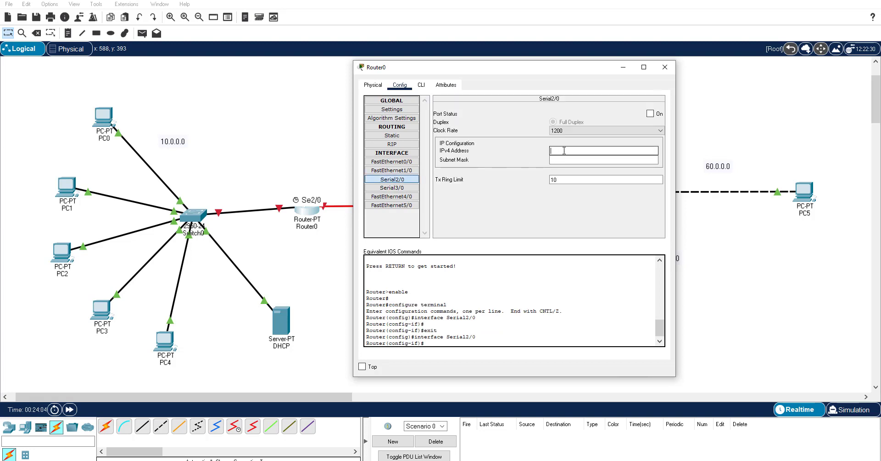
drag(513, 73, 594, 76)
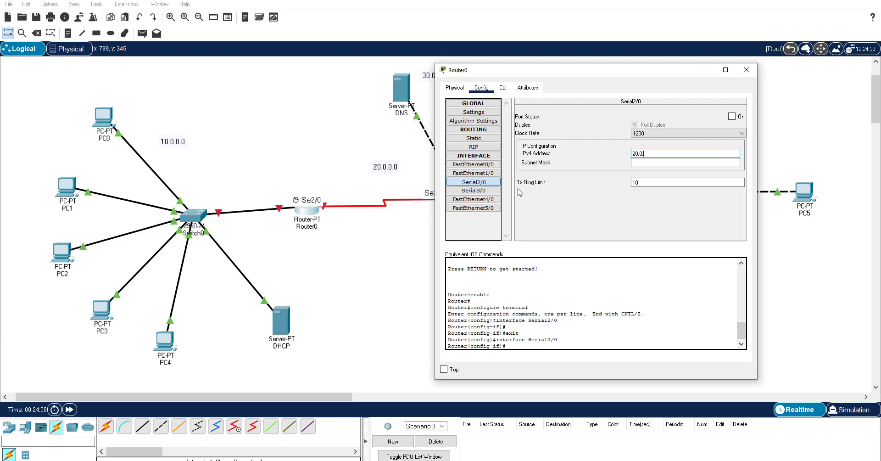
click(657, 162)
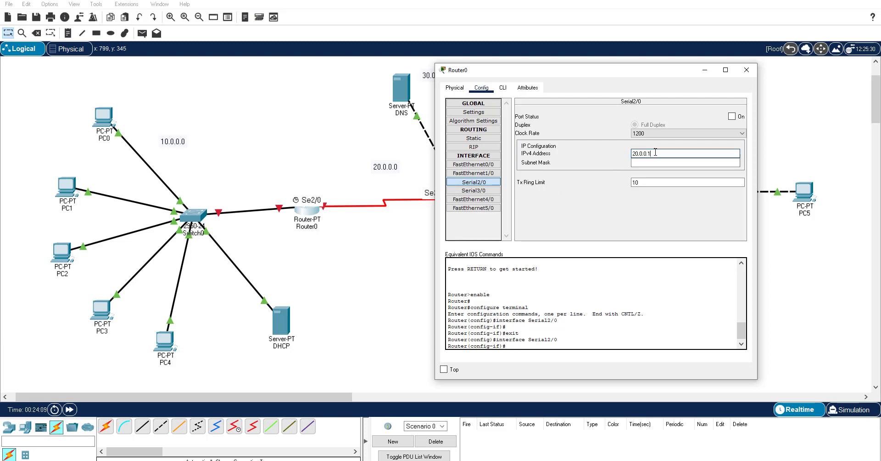
Set the clock rate of Router0's Serial2/0 interface to 64000, turn its port on and close the router's window.
click(678, 133)
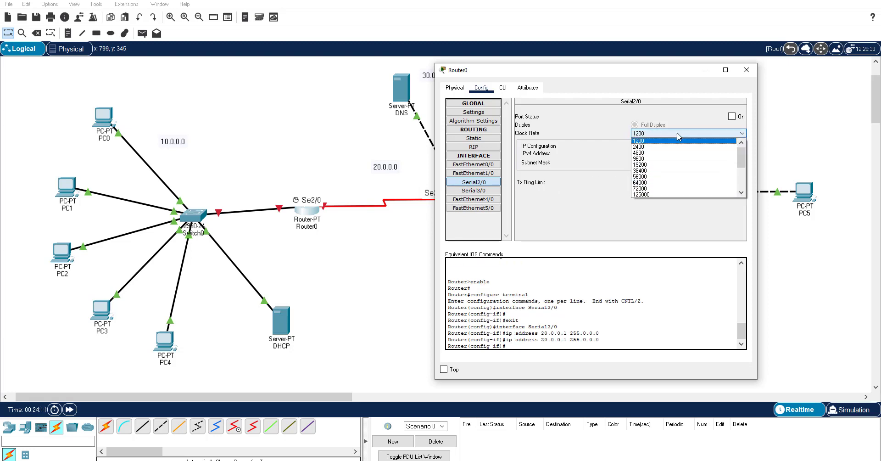
click(661, 182)
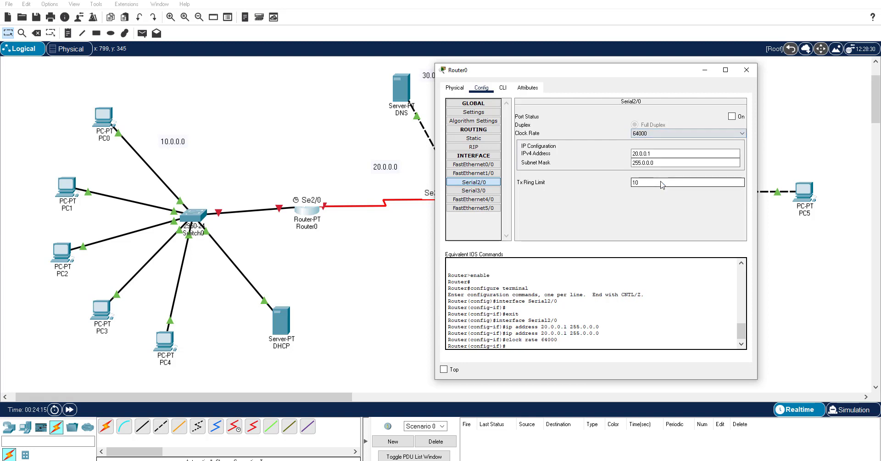
click(732, 116)
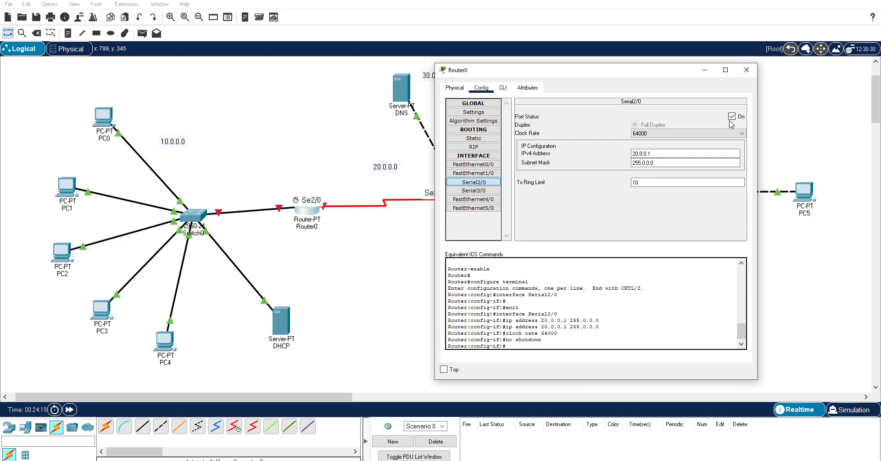
click(747, 71)
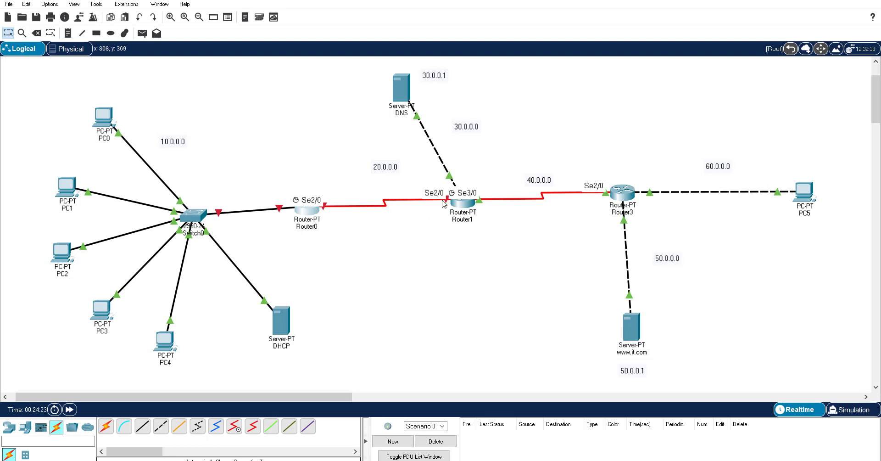
Assign Router1's Serial2/0 interface the IPv4 address 20.0.0.2 with subnet mask 255.0.0.0, turn its port on and close the router's window.
click(463, 206)
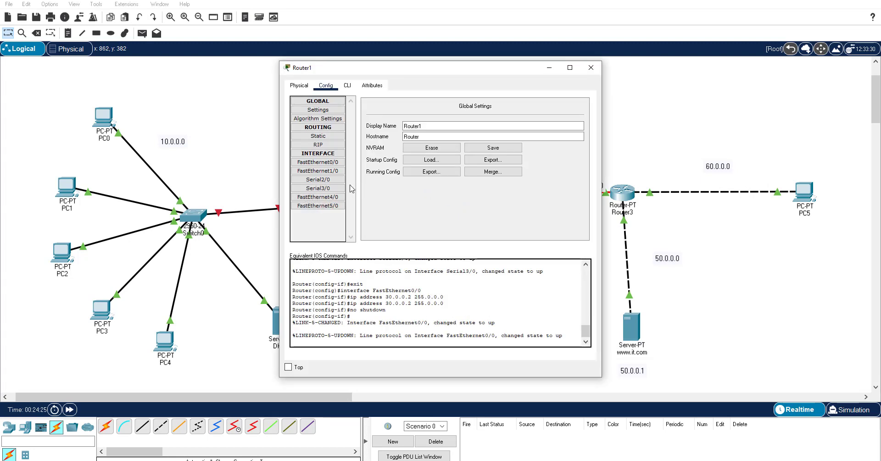
click(330, 181)
click(501, 151)
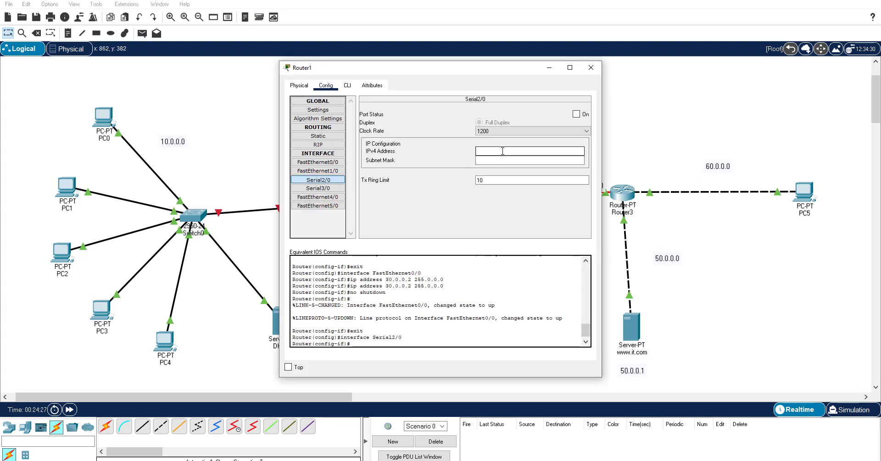
drag(442, 72, 646, 89)
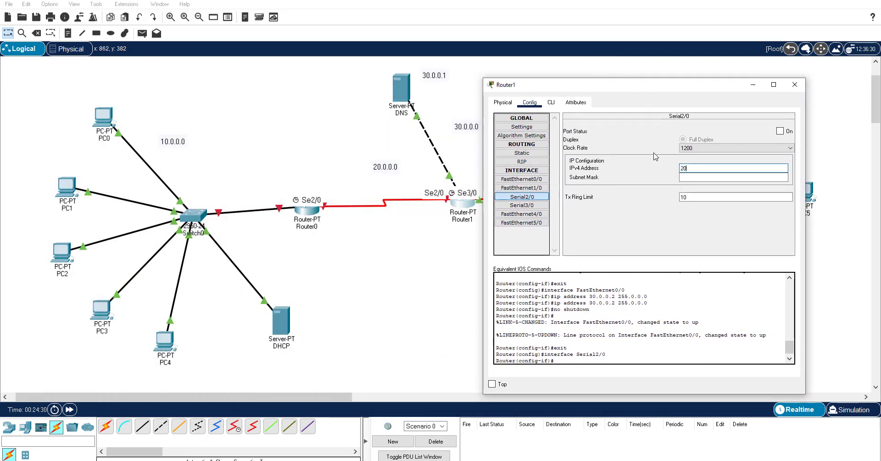
text(20.0.0.2)
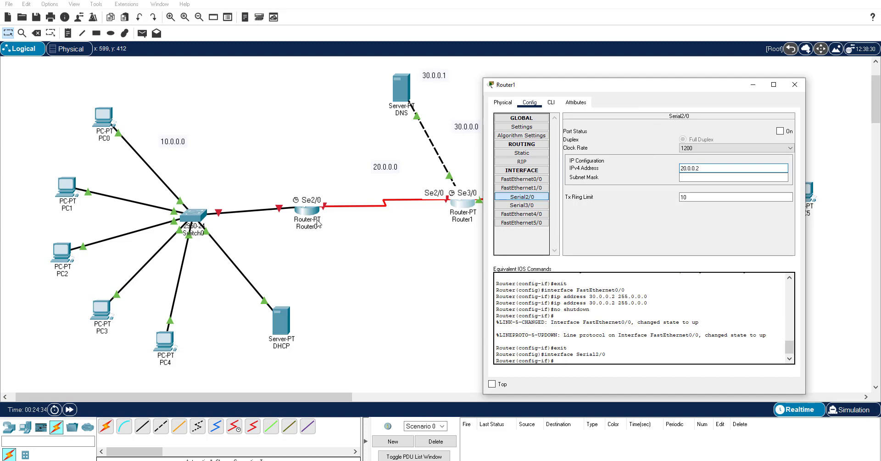
click(743, 178)
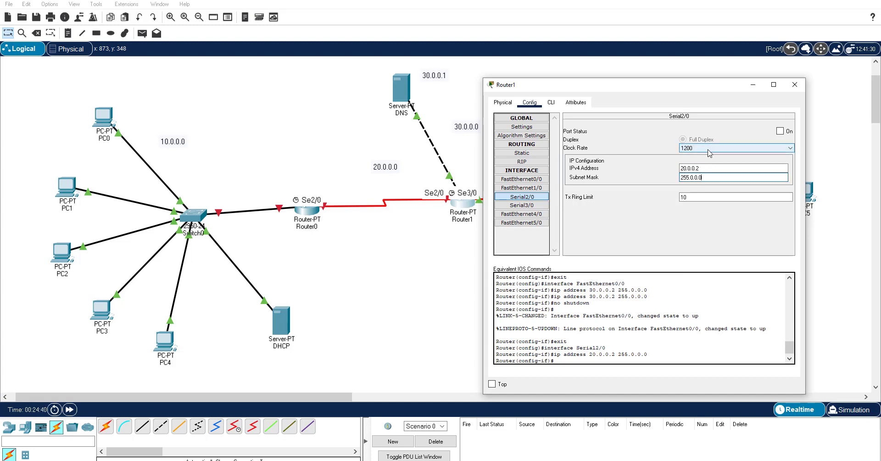
click(781, 130)
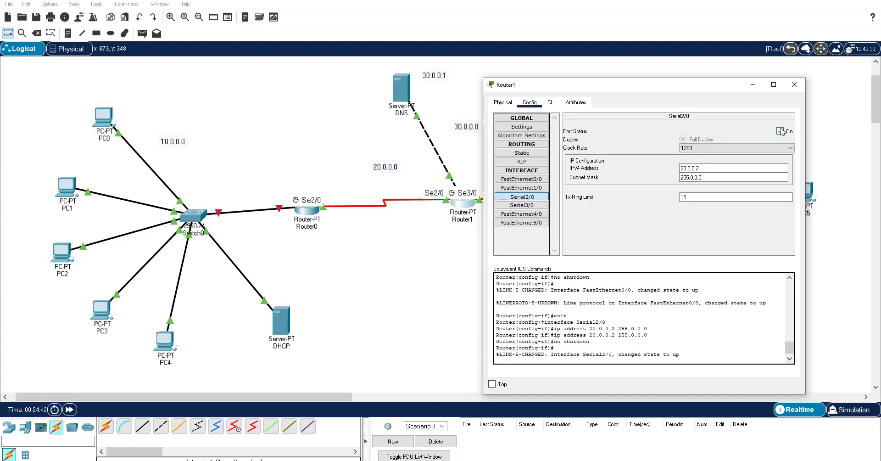
click(794, 85)
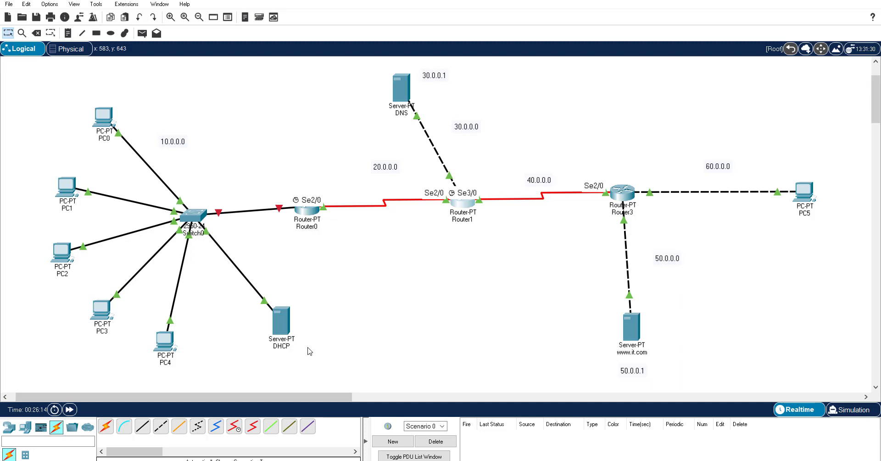
Give the DHCP server the static IPv4 address 10.0.0.1, subnet mask 255.0.0.0 and default gateway 10.0.0.100.
click(285, 332)
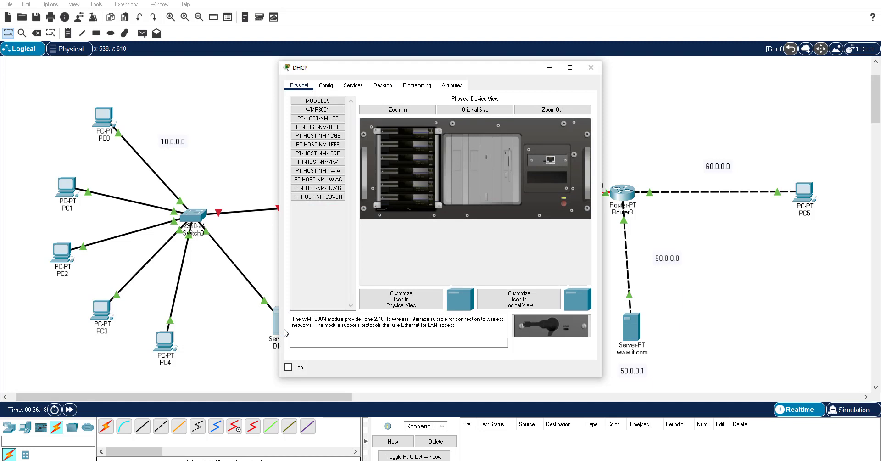
click(383, 86)
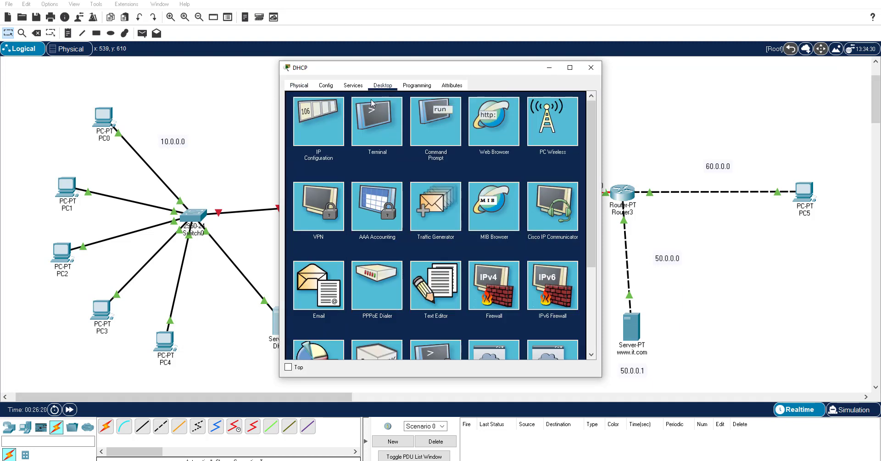
click(332, 124)
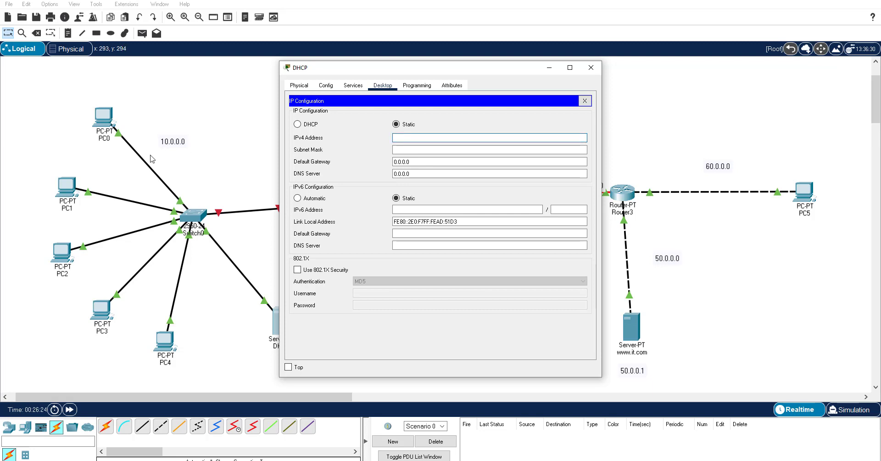
text(10.0.0.1)
click(469, 150)
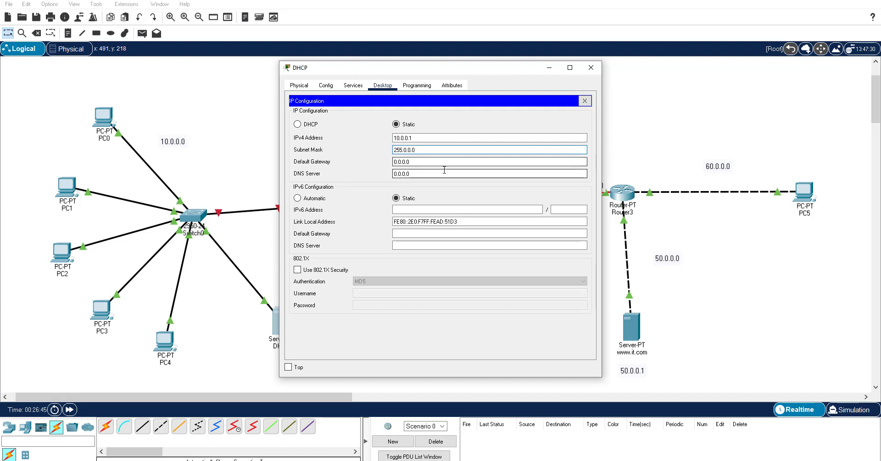
drag(472, 165, 378, 167)
text(1)
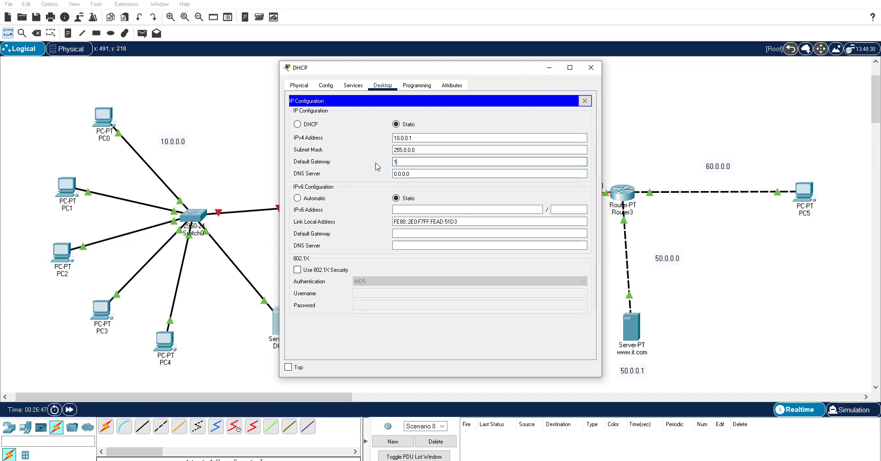
text(0.0.0.100)
Set the DNS server address in the DHCP server's IP configuration to 30.0.0.1 and close the server's window.
drag(420, 173, 387, 177)
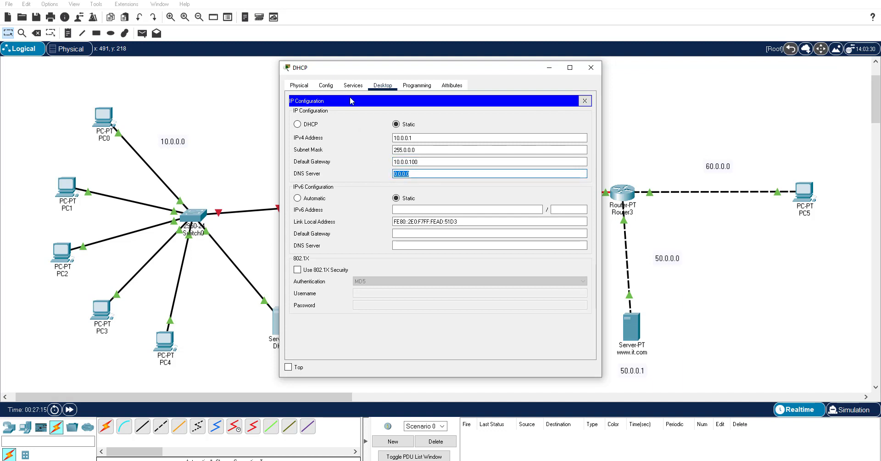
drag(363, 73, 585, 74)
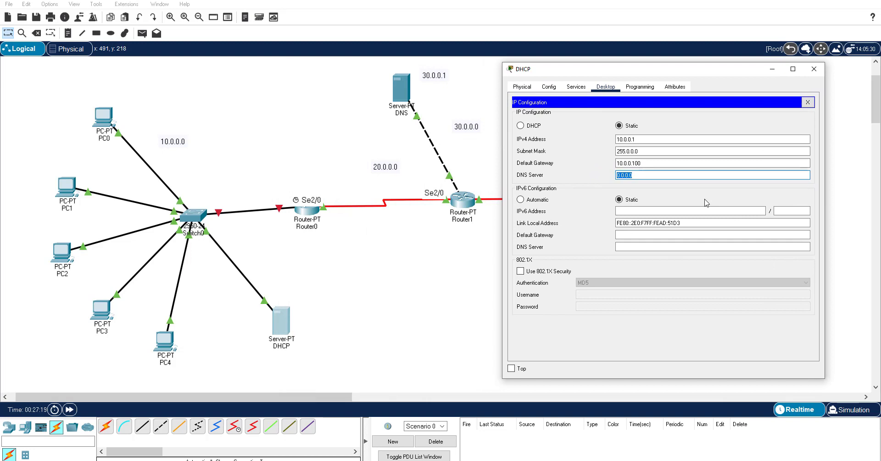
key(BackSpace)
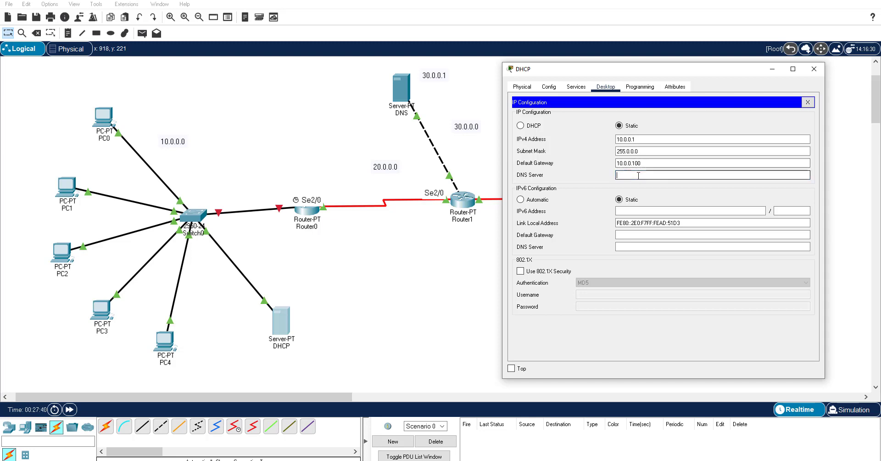
text(30.0.0.1)
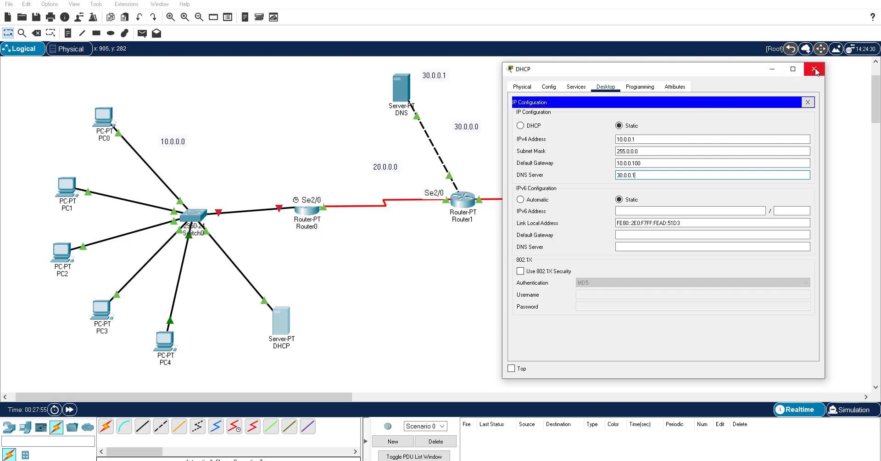
click(808, 102)
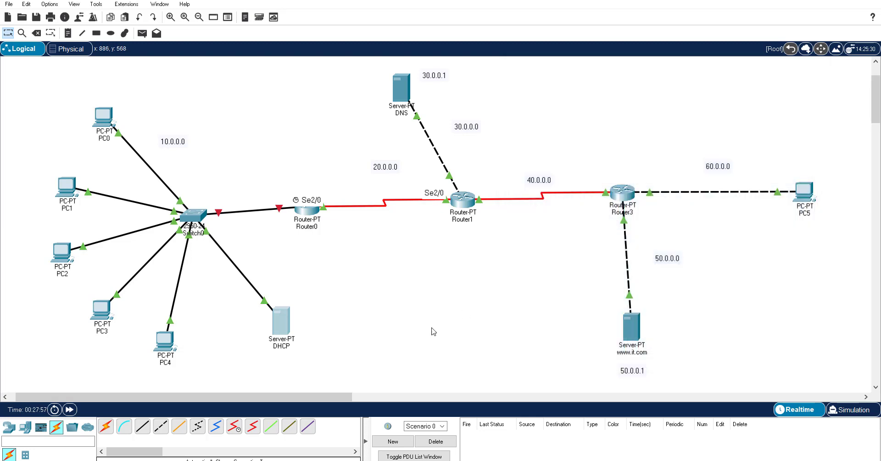
click(814, 69)
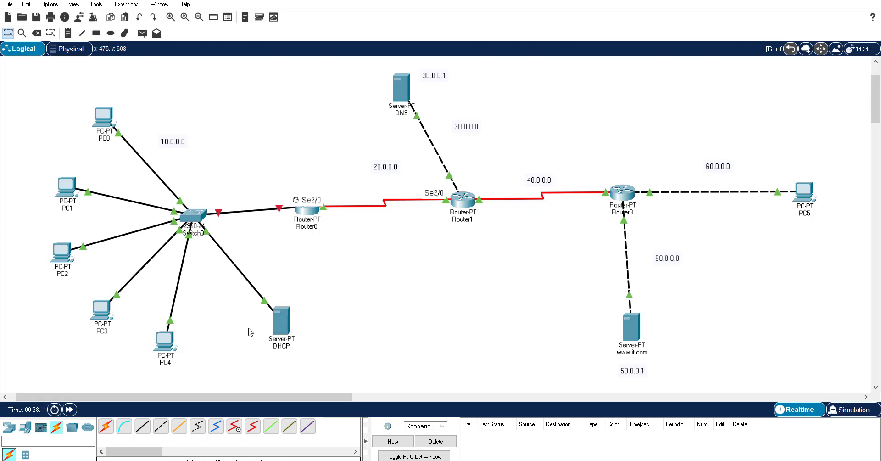
click(280, 331)
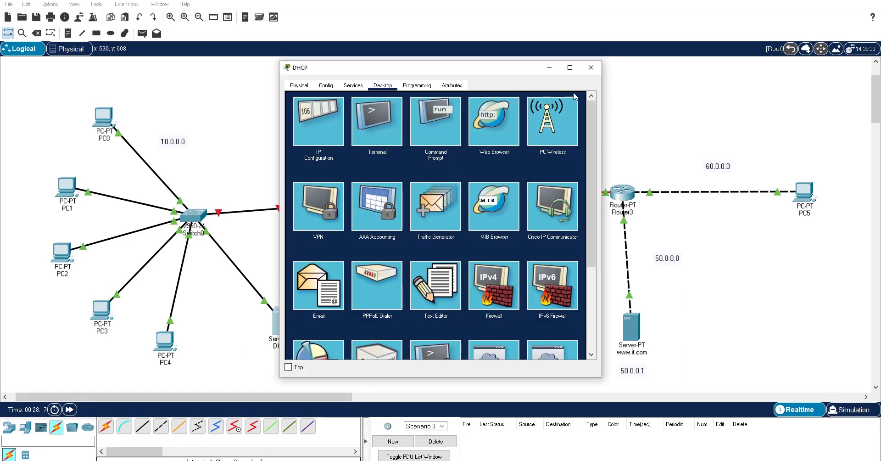
click(591, 68)
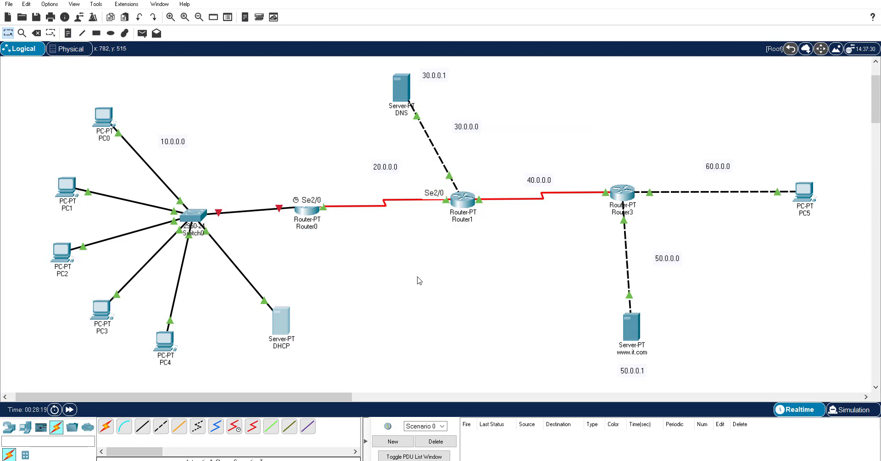
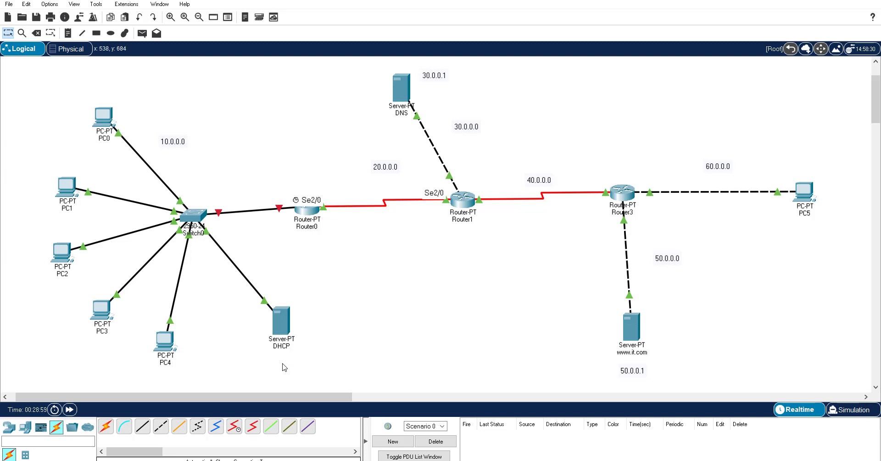
Set the default gateway of serverPool in the DHCP server's DHCP service to 10.0.0.100.
click(287, 322)
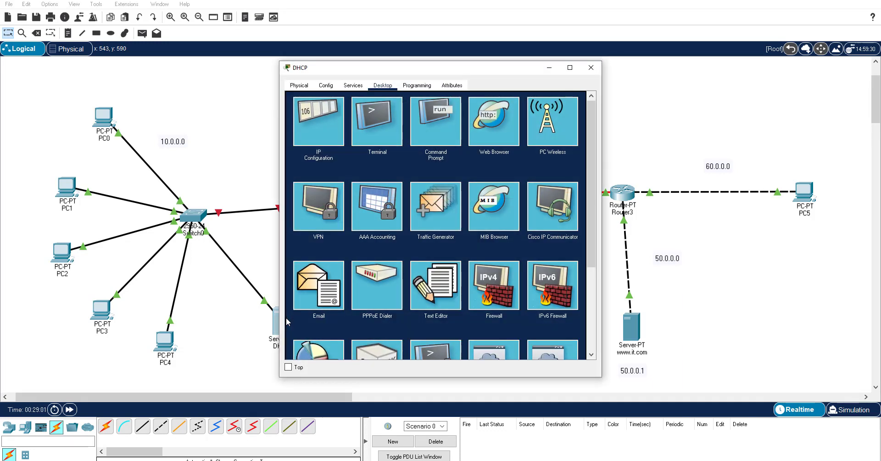
click(354, 86)
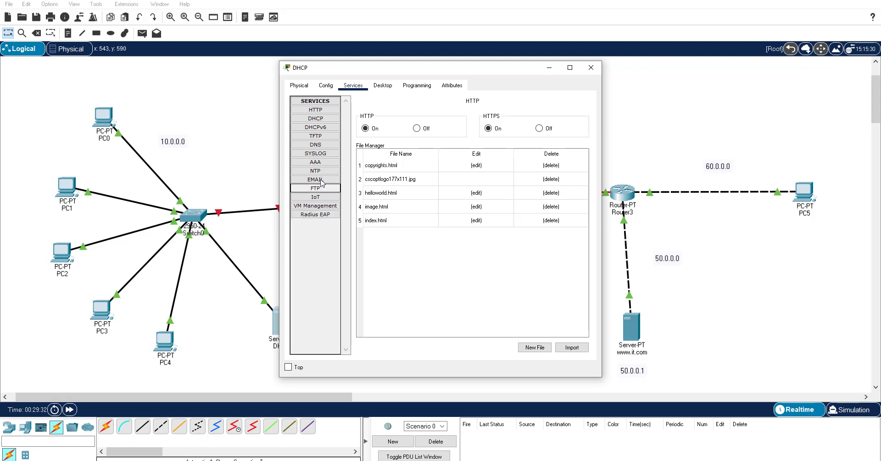
click(316, 119)
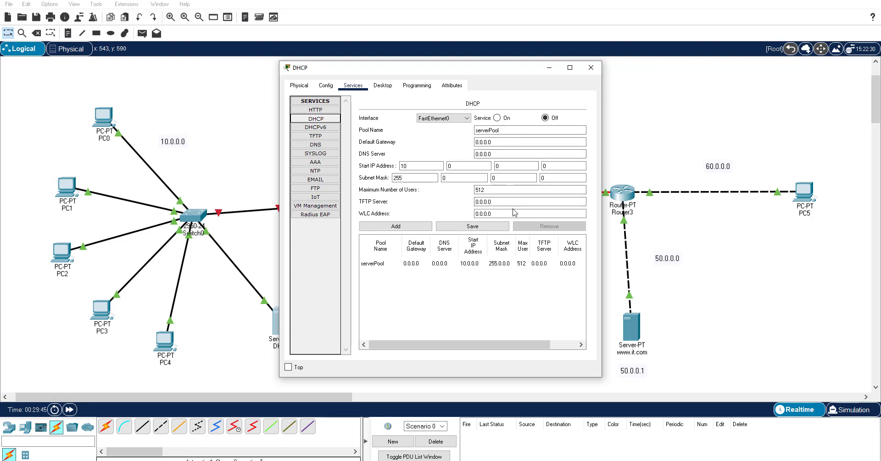
click(513, 130)
click(531, 130)
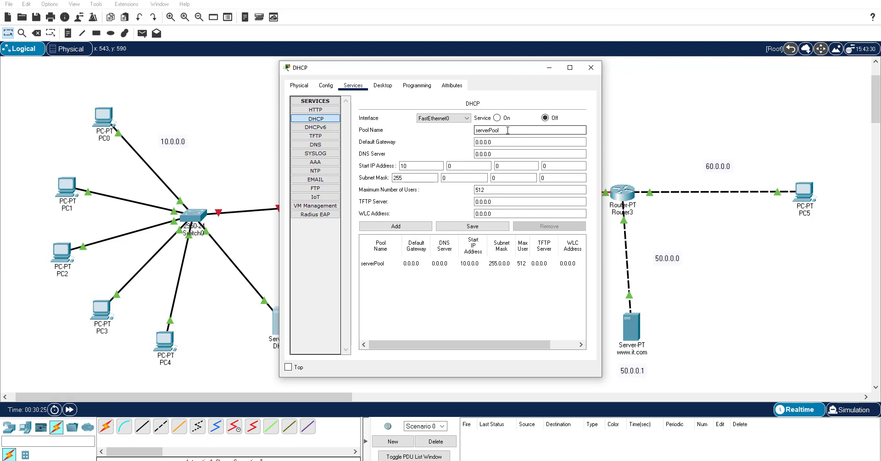
drag(507, 131, 471, 130)
click(524, 132)
click(500, 141)
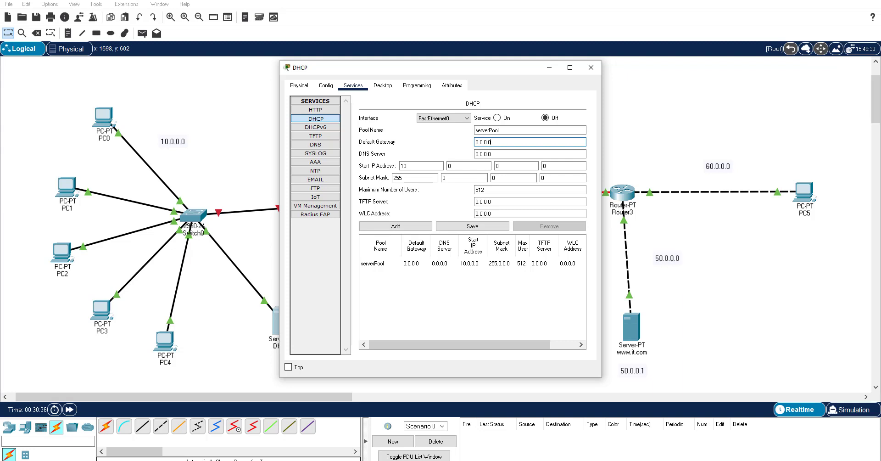
key(BackSpace)
key(BackSpace)
key(BackSpace)
text(100)
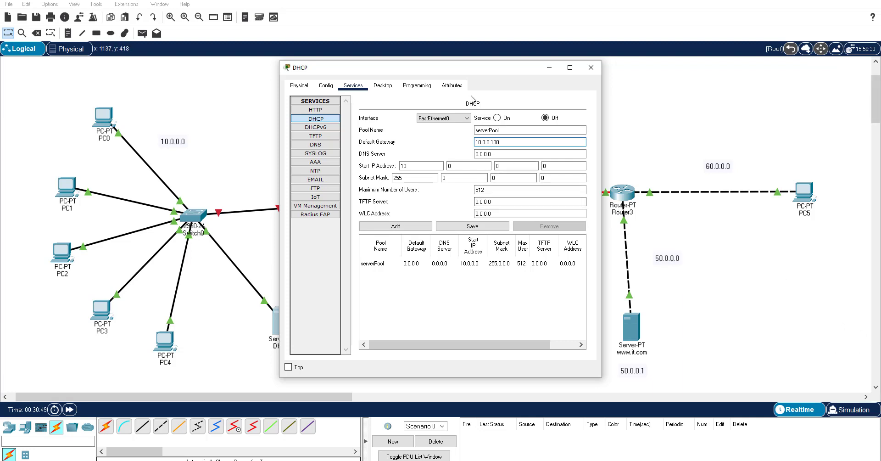
Set the DNS server of the DHCP address pool to 30.0.0.1.
drag(453, 73, 651, 77)
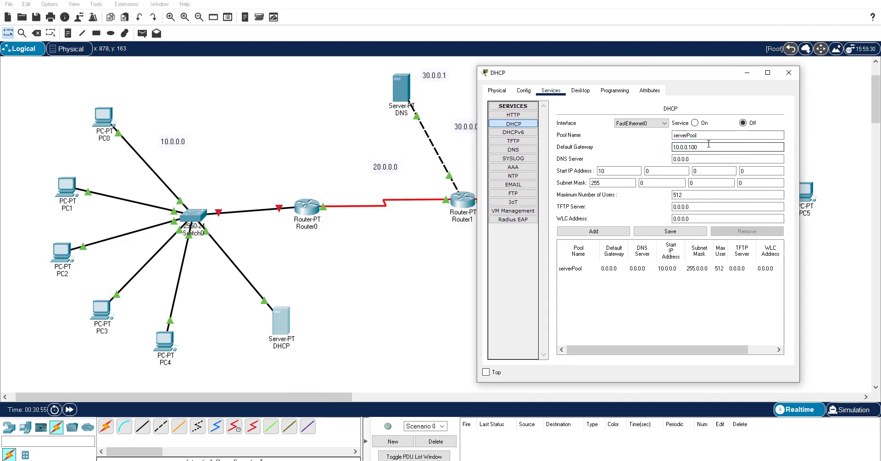
drag(700, 158, 657, 164)
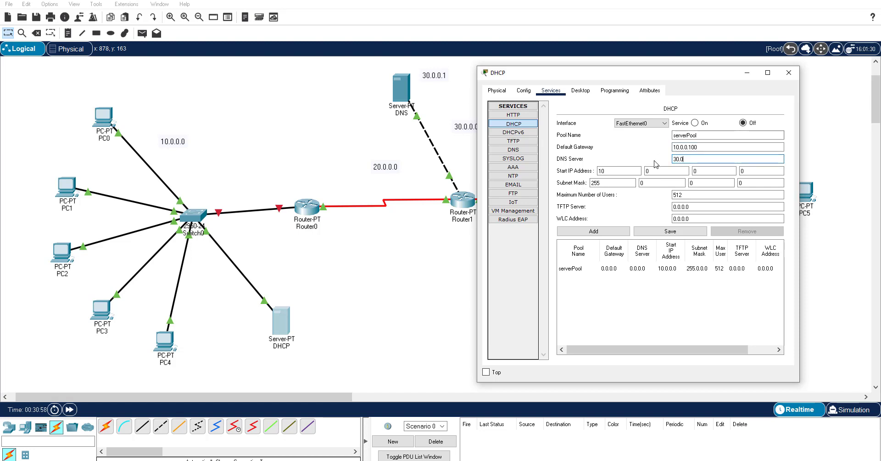
text(1)
Set the start IP address of the DHCP pool to 10.0.0.2, keeping the subnet mask 255.0.0.0.
click(626, 170)
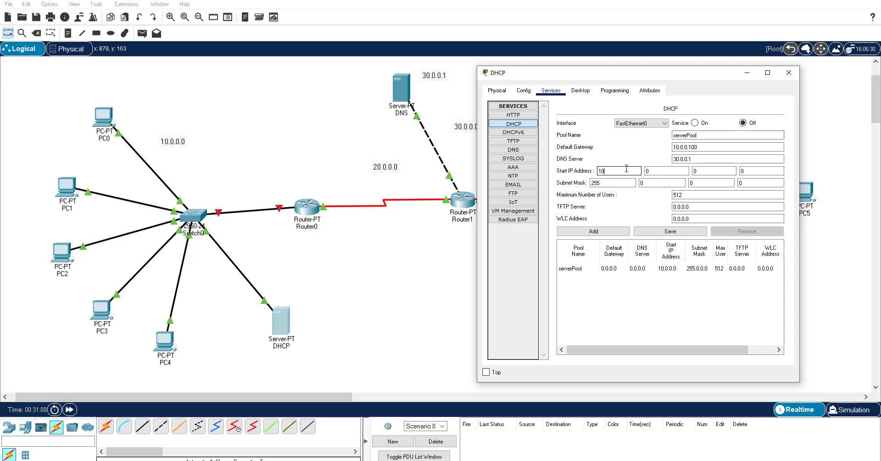
click(665, 171)
click(722, 171)
click(760, 170)
key(BackSpace)
text(1)
key(BackSpace)
text(2)
key(Tab)
key(Tab)
click(771, 183)
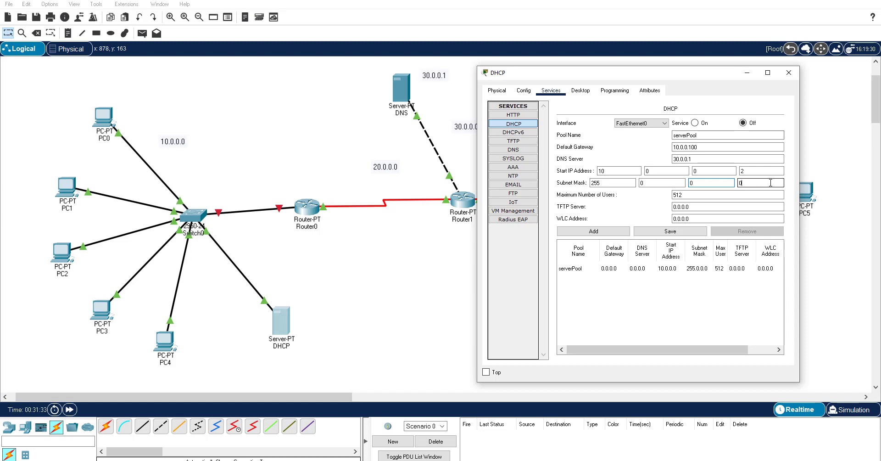
click(672, 184)
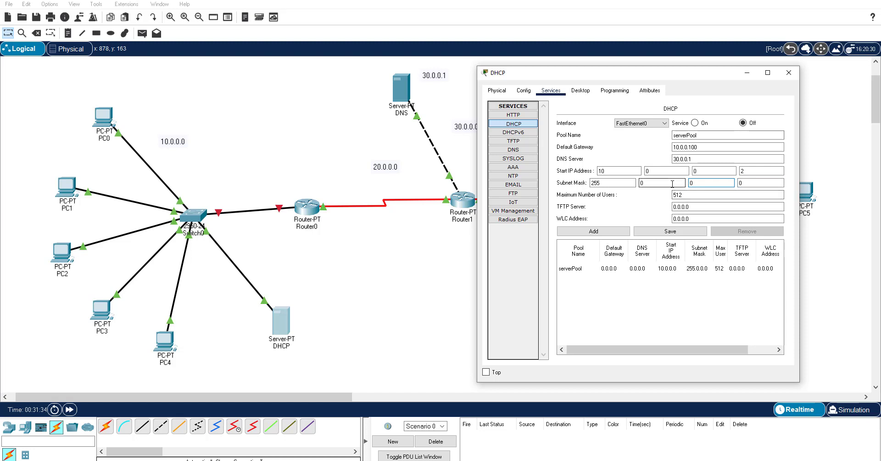
Limit the DHCP pool to a maximum of 200 users and save the changes to serverPool.
click(678, 195)
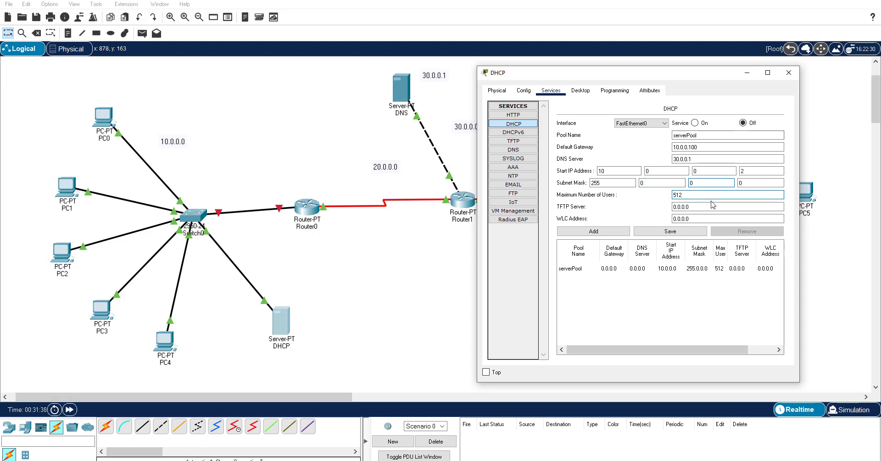
key(BackSpace)
key(BackSpace)
text(1)
key(BackSpace)
text(200)
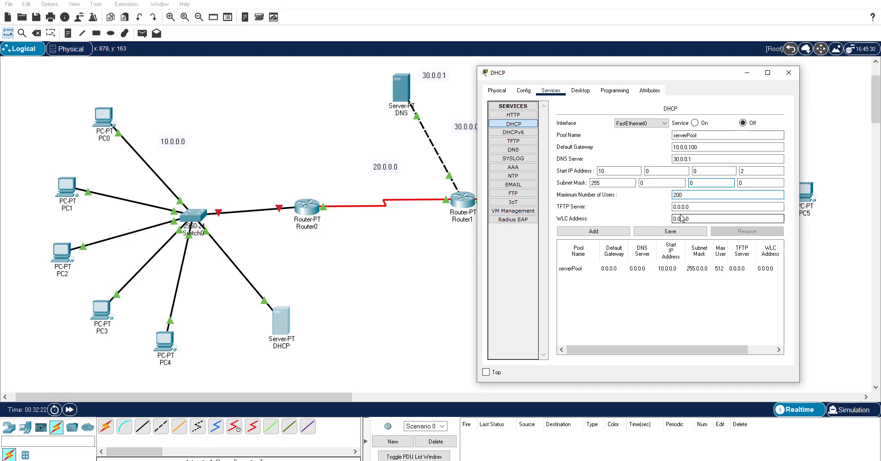
click(666, 234)
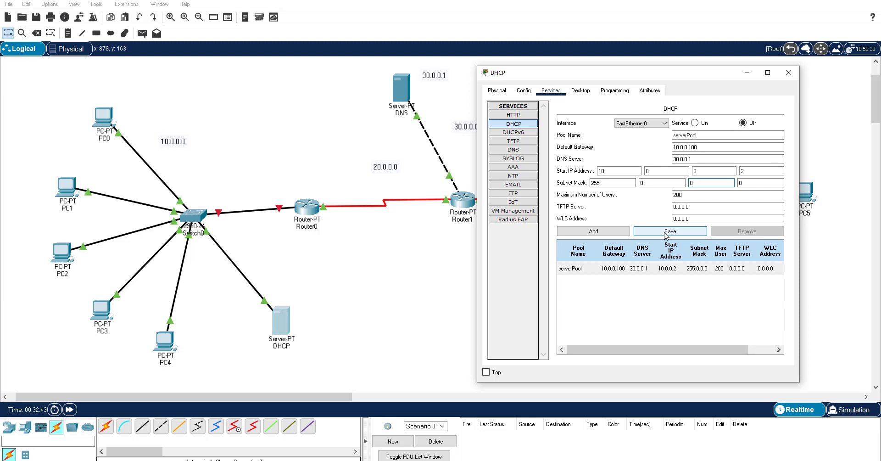
Turn on the DHCP service for FastEthernet0 on the DHCP server and close its configuration window.
click(695, 124)
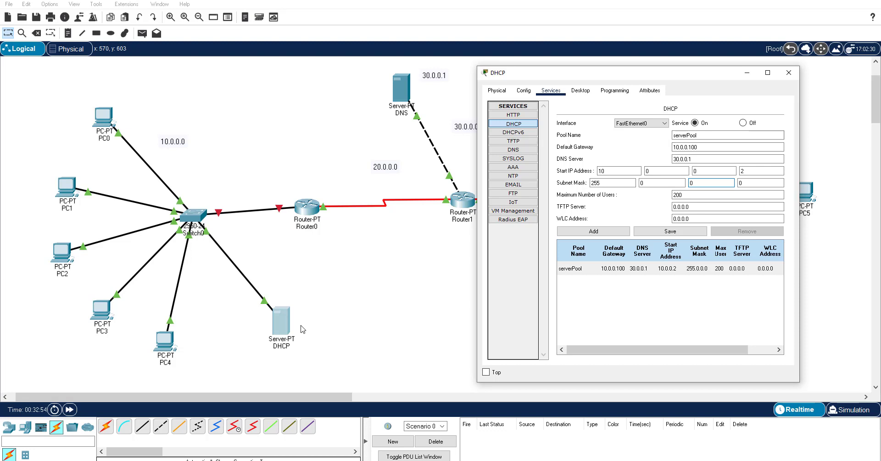
click(666, 125)
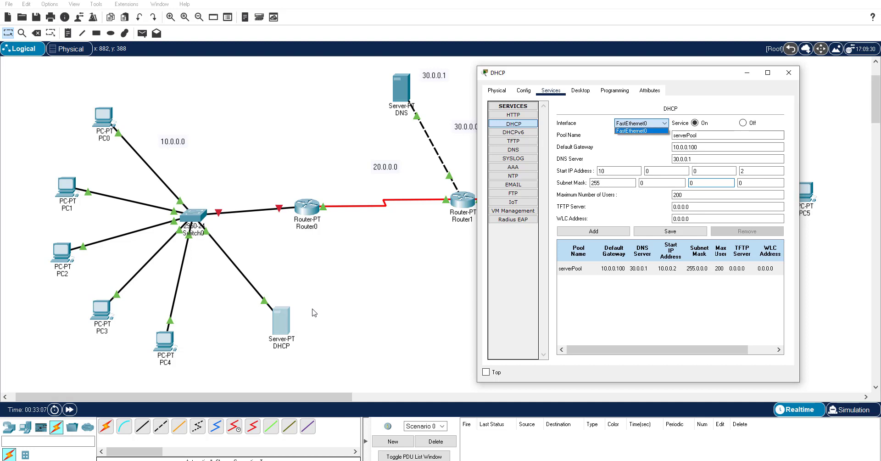
click(629, 131)
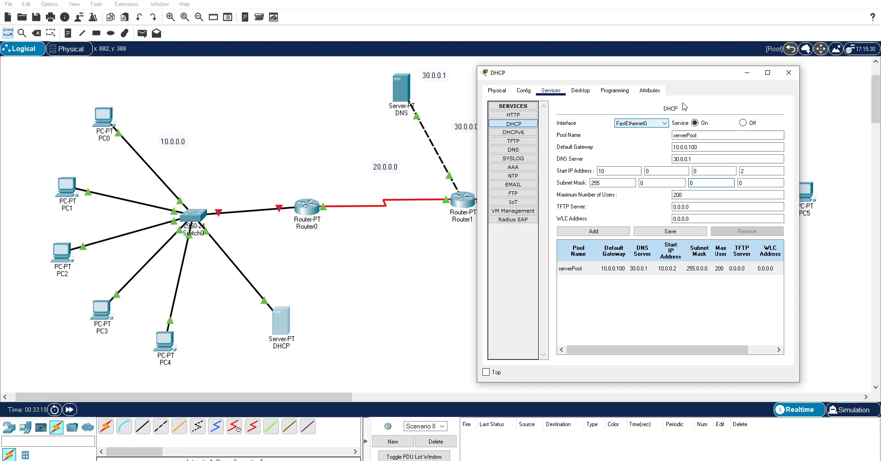
click(795, 75)
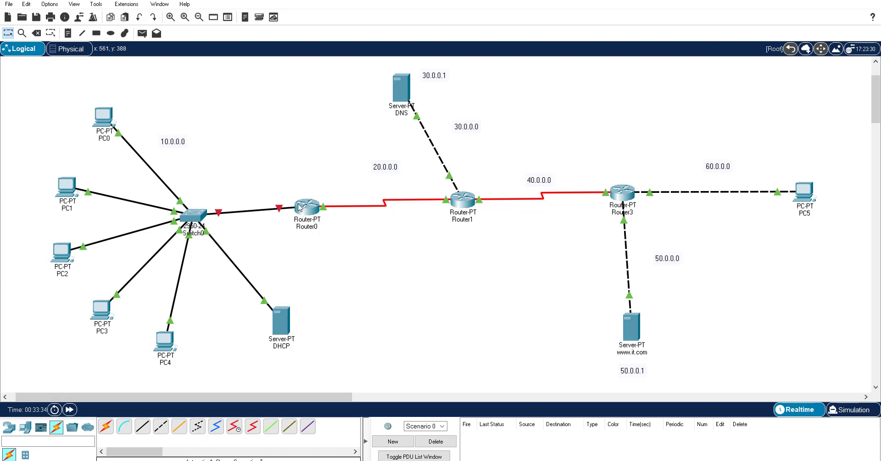
Configure Router0's FastEthernet0/0 interface with IP address 10.0.0.100 and subnet mask 255.0.0.0, and switch the port on.
mouse_move(278, 210)
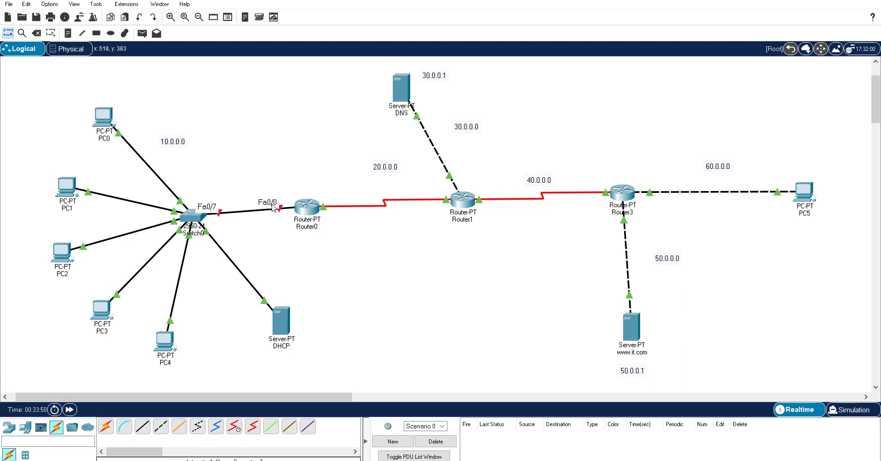
click(307, 207)
click(318, 162)
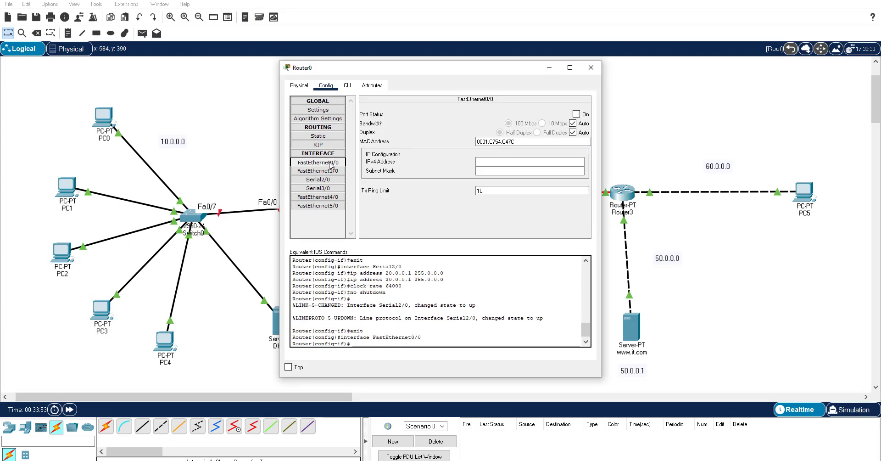
click(497, 161)
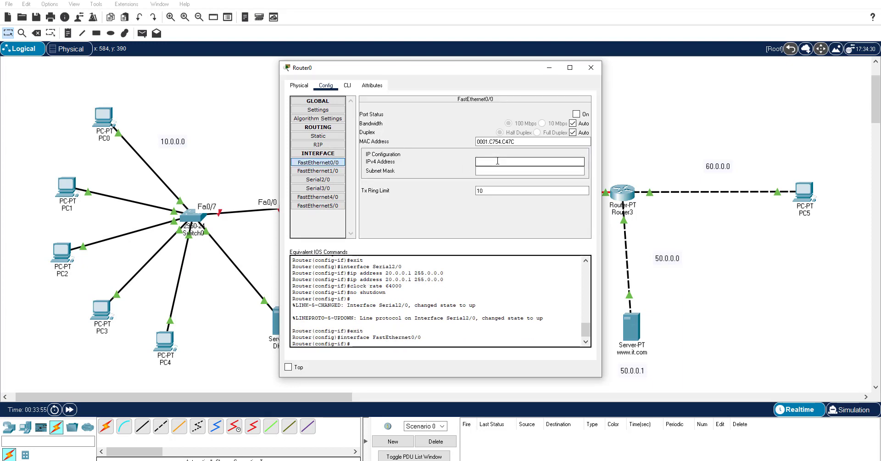
text(10.0.0.100)
click(515, 171)
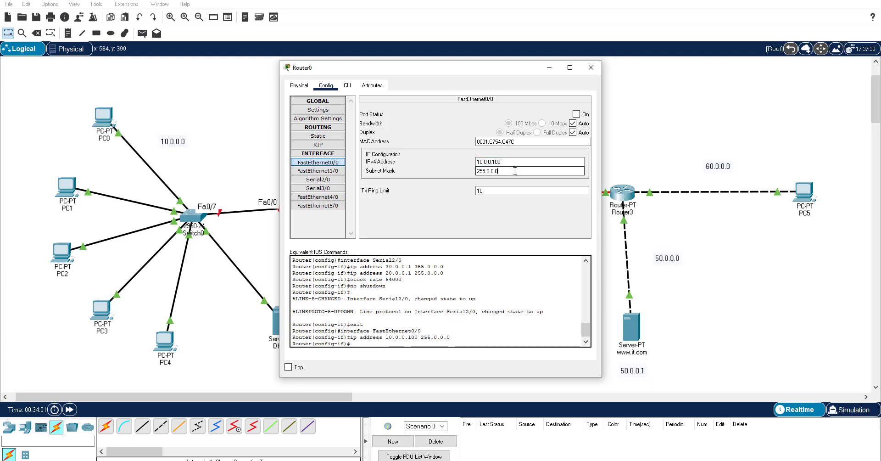
click(577, 113)
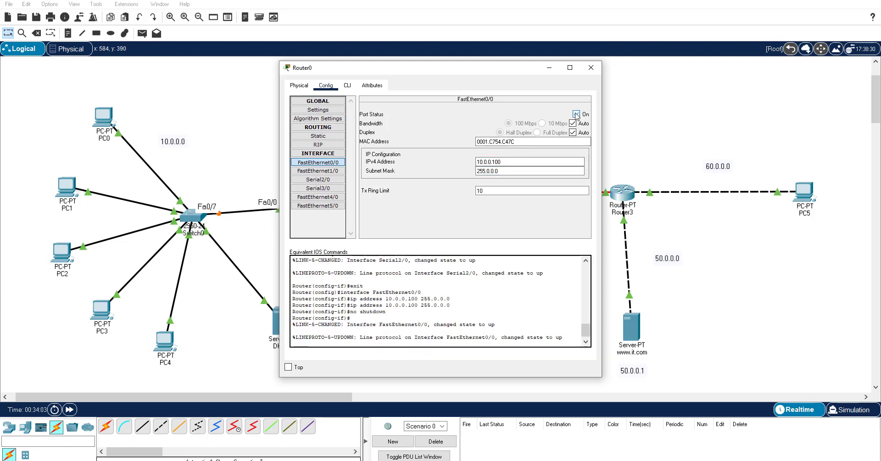
click(592, 71)
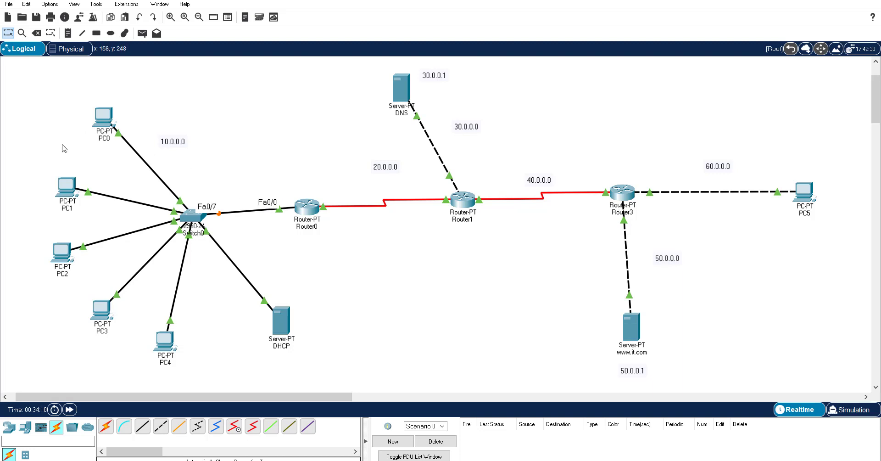
Switch PC0's IPv4 configuration to DHCP so that it obtains its address from the server.
mouse_move(157, 365)
click(103, 117)
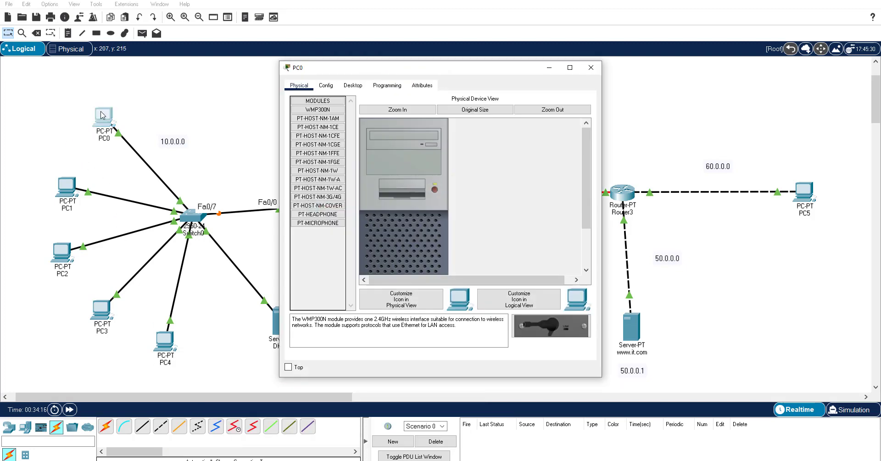
click(351, 86)
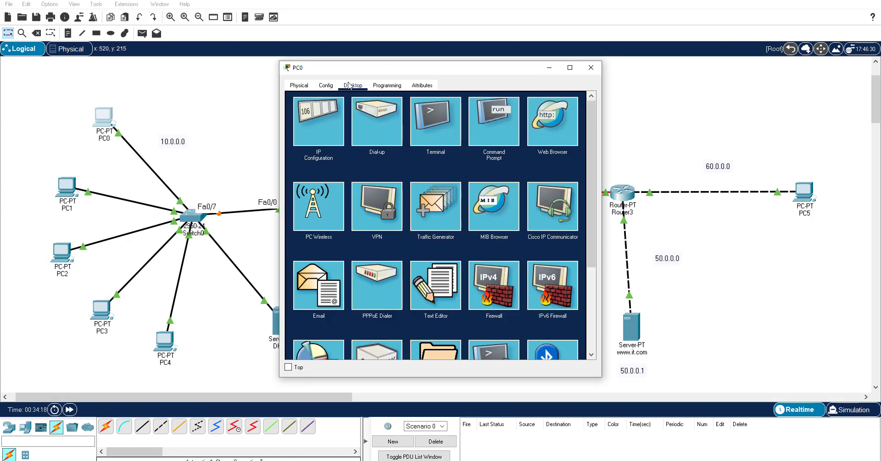
click(327, 122)
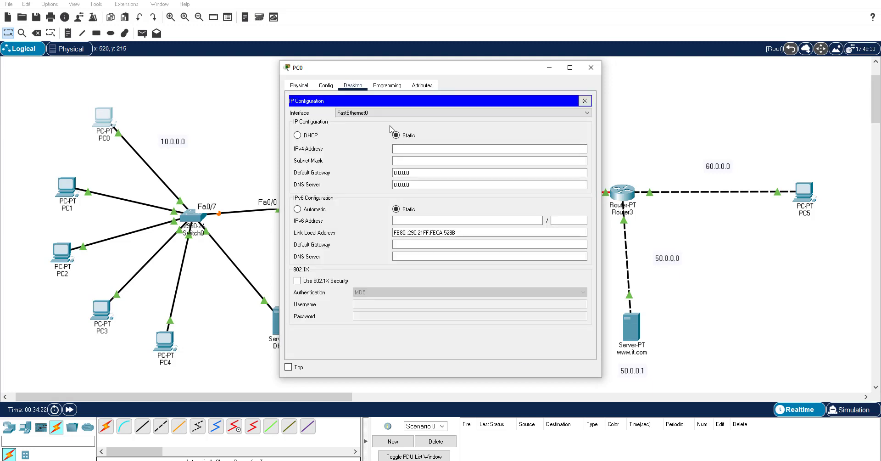
click(394, 146)
click(311, 137)
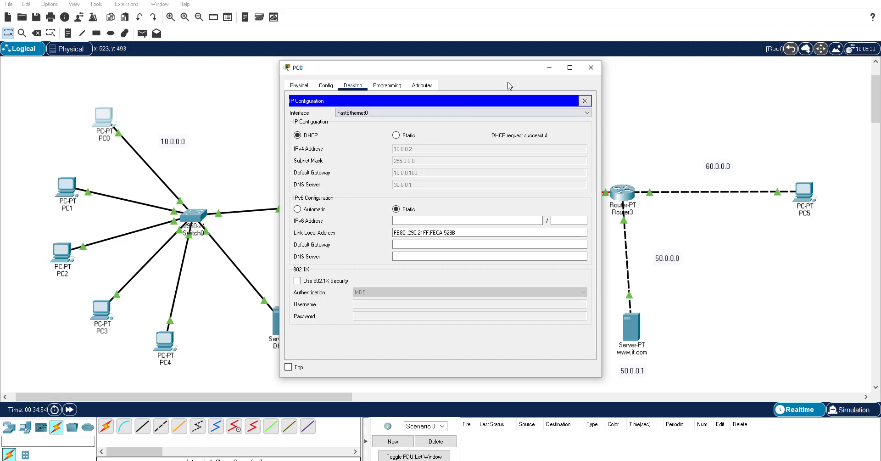
click(591, 67)
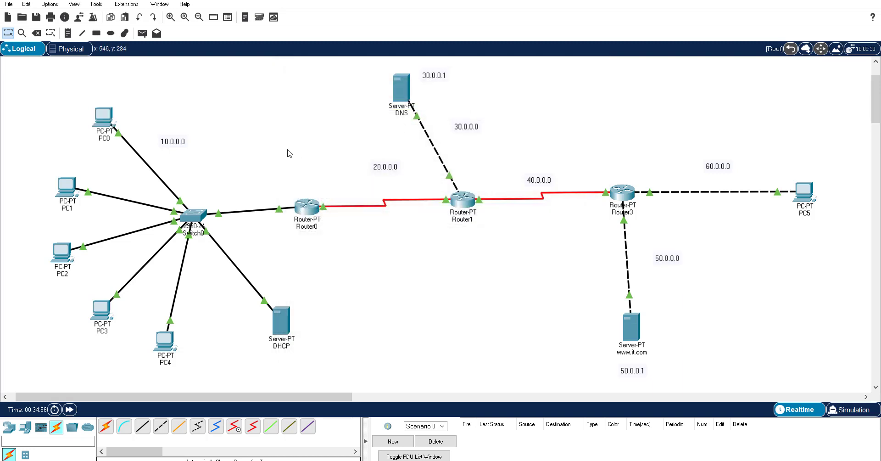
Set PC1's IPv4 configuration to DHCP and close its window.
click(77, 185)
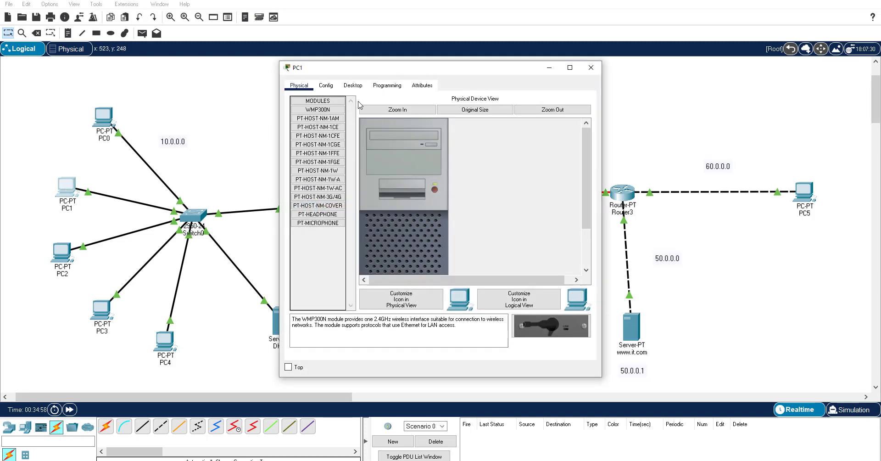
click(353, 85)
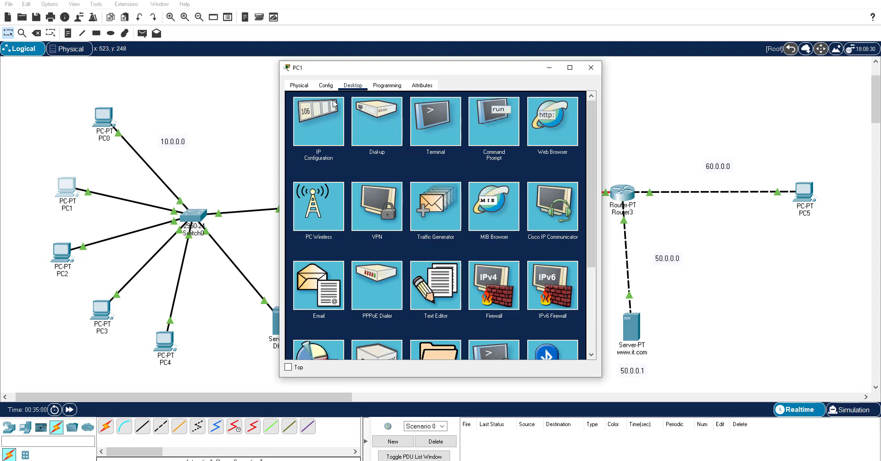
click(321, 117)
click(313, 135)
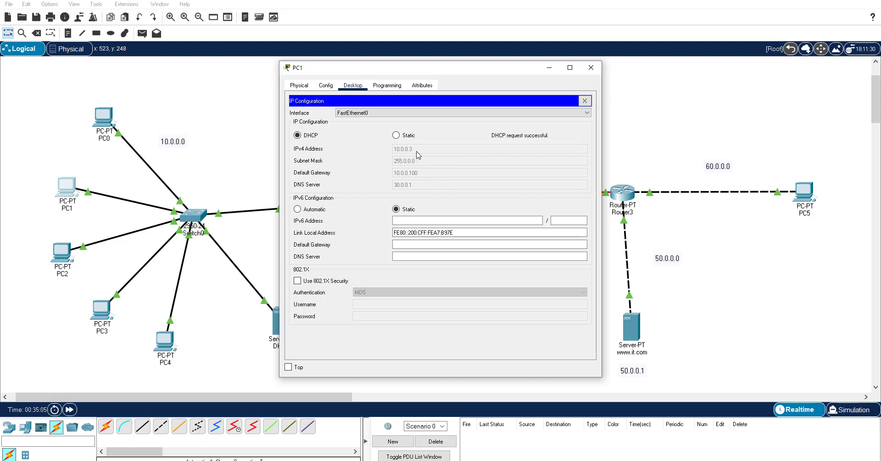
click(591, 68)
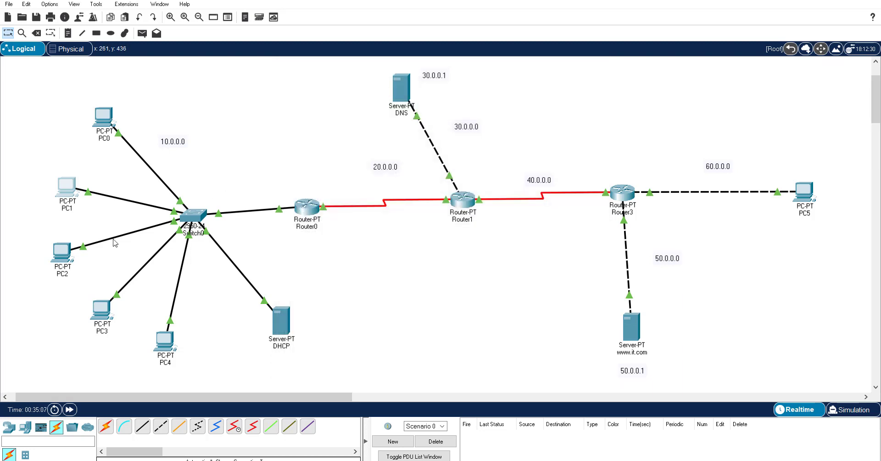
Set PC2's IPv4 configuration to DHCP and close its window.
click(61, 252)
click(350, 87)
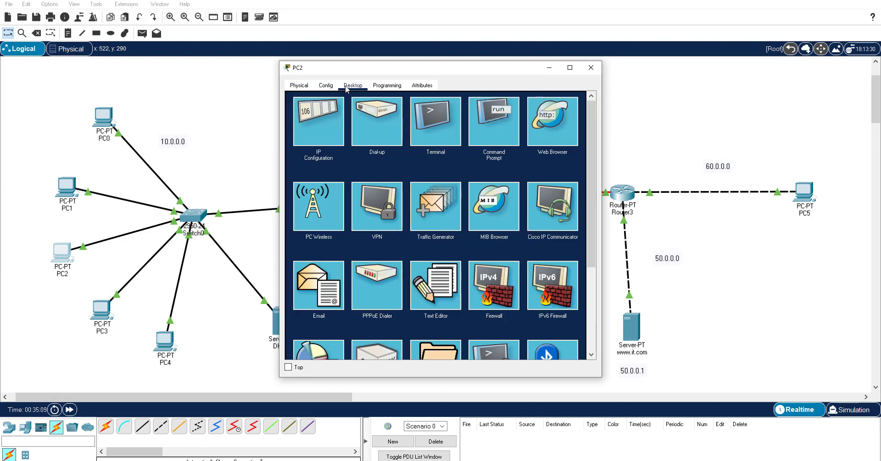
click(334, 111)
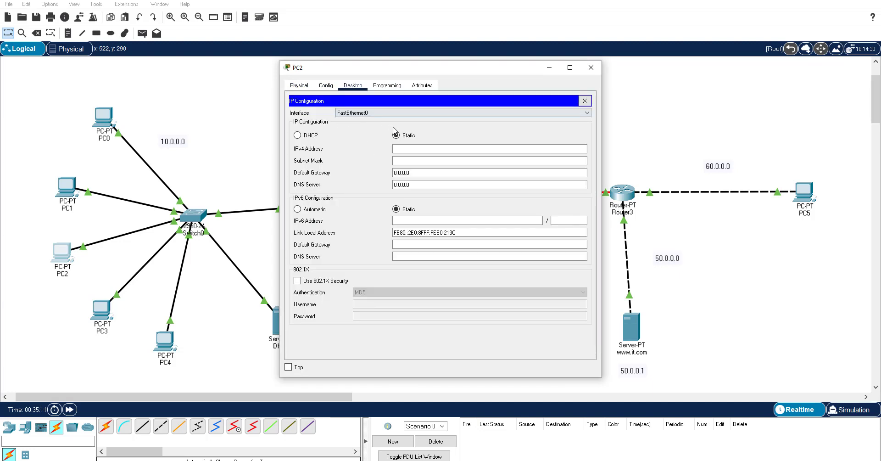
click(314, 139)
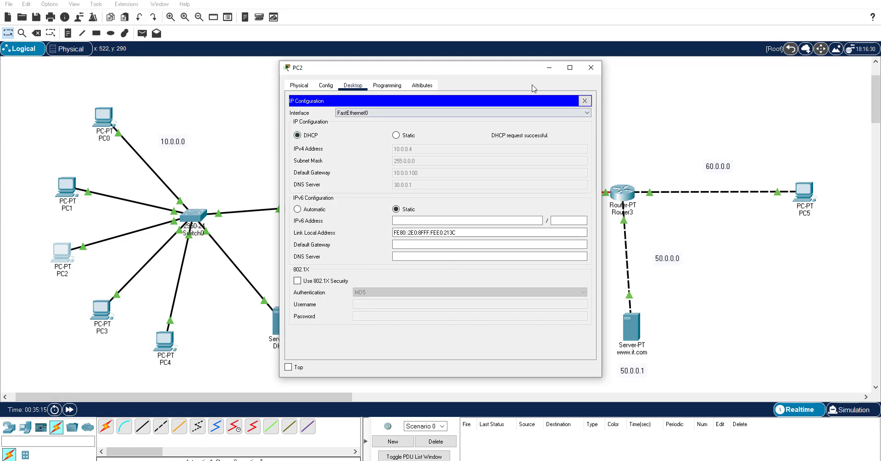
click(591, 68)
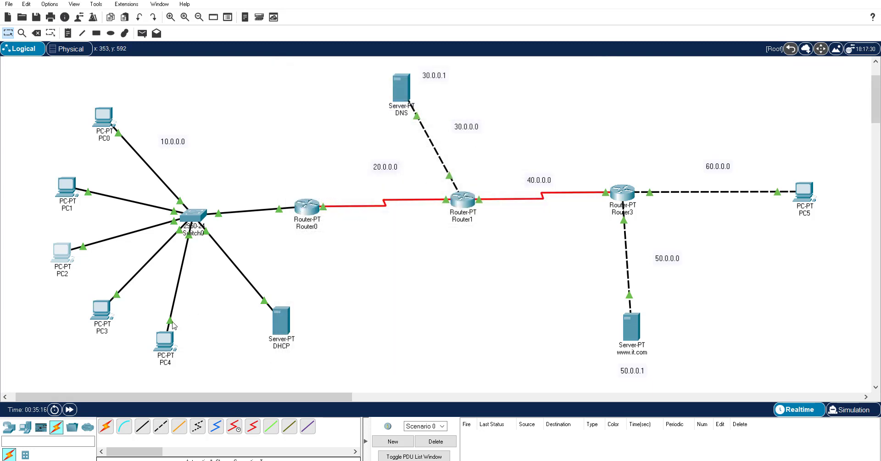
Set PC3's IPv4 configuration to DHCP and close its window.
click(101, 310)
click(353, 86)
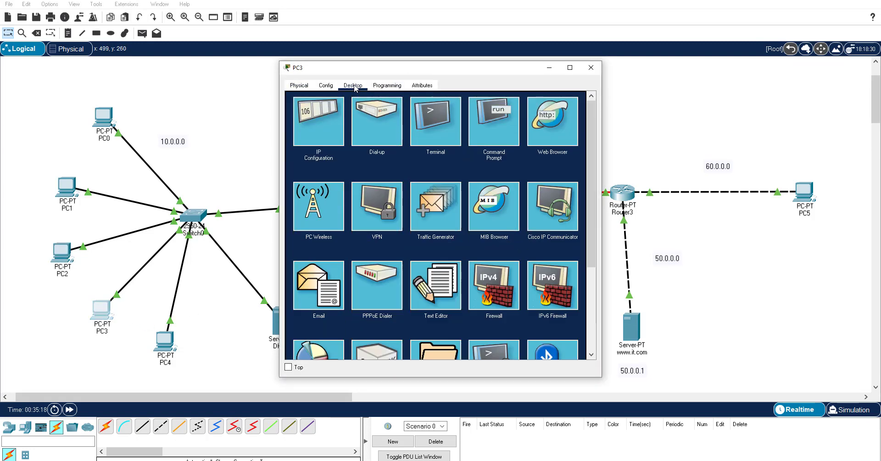
click(335, 119)
click(317, 137)
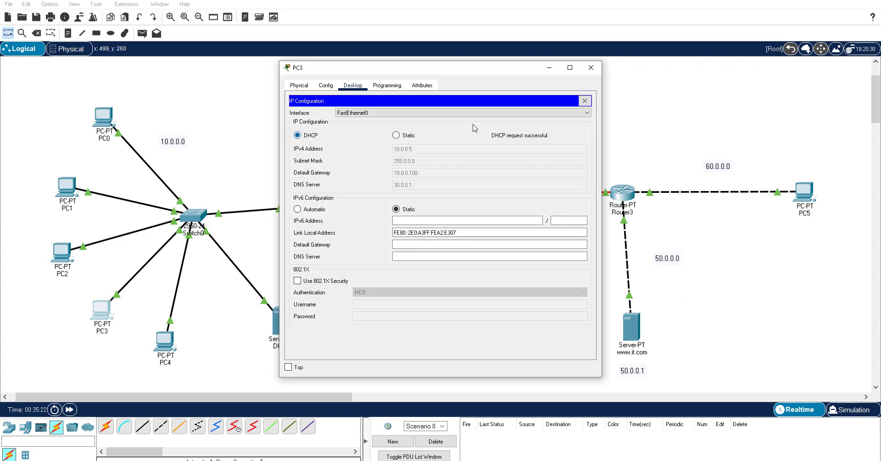
click(591, 68)
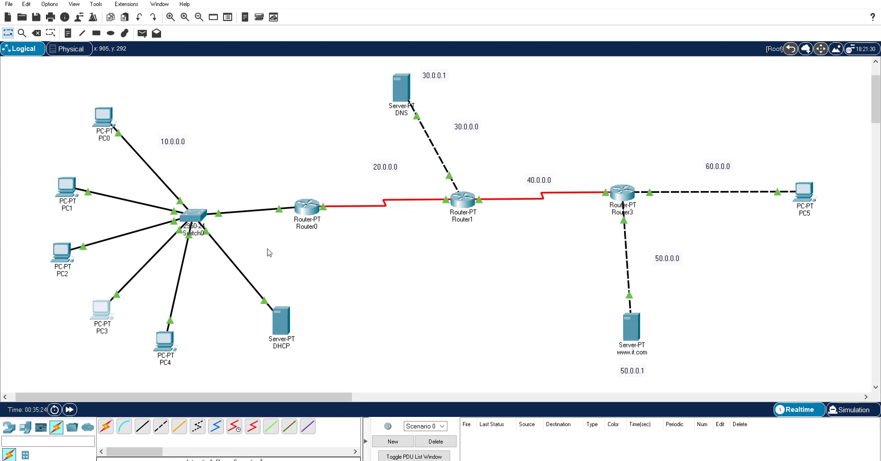
Set PC4's IPv4 configuration to DHCP and close its window.
click(171, 340)
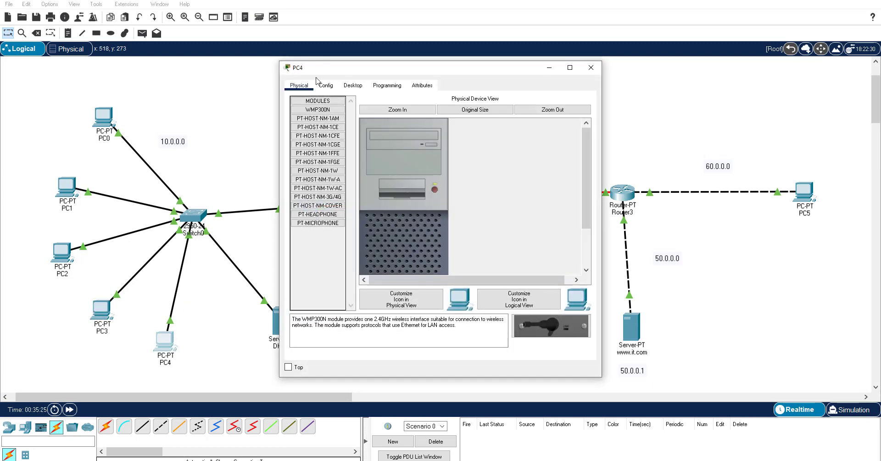
click(353, 85)
click(327, 130)
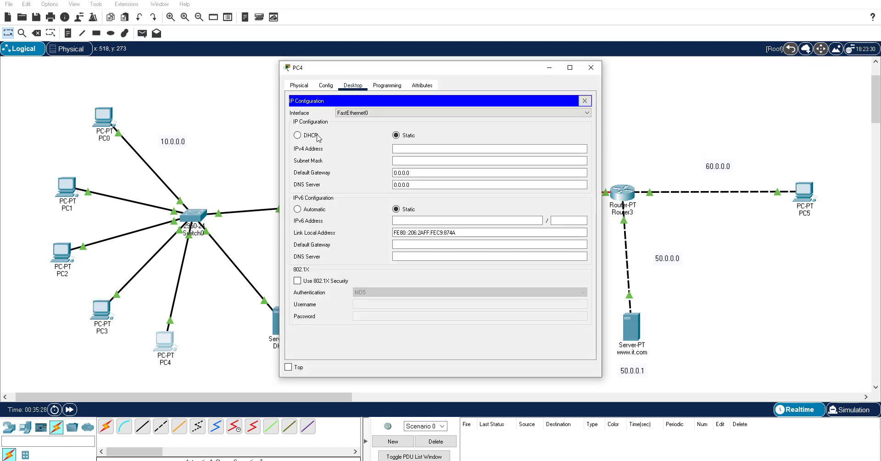
click(298, 135)
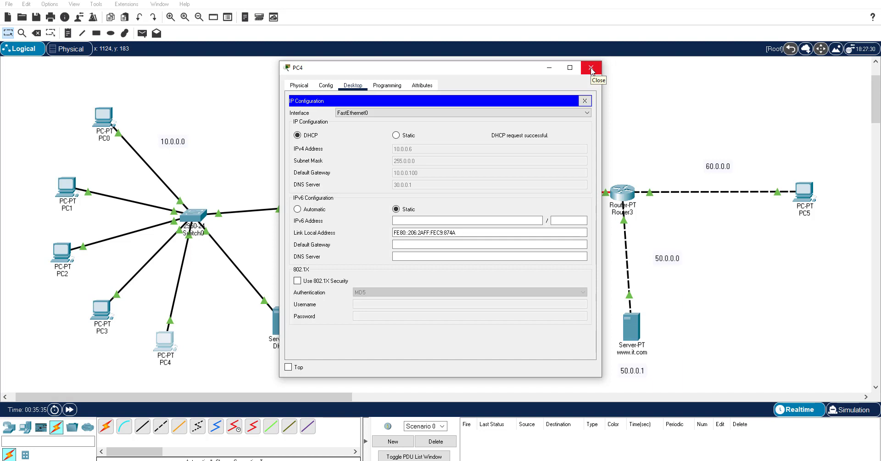
click(591, 69)
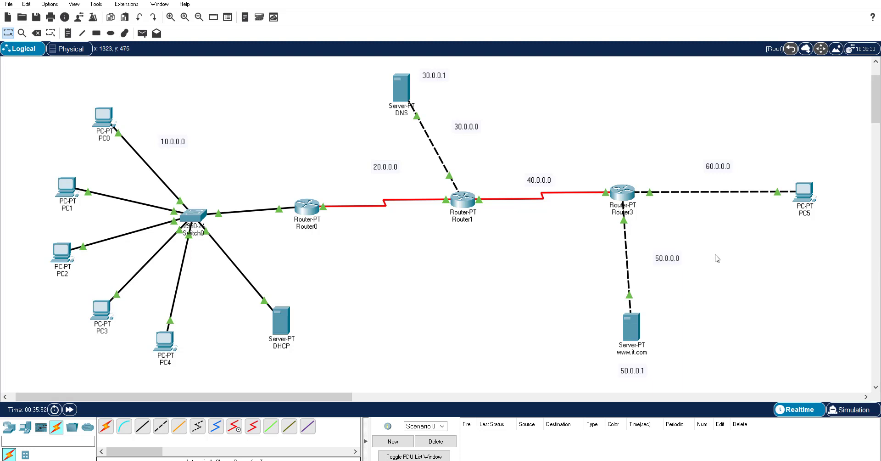
click(636, 331)
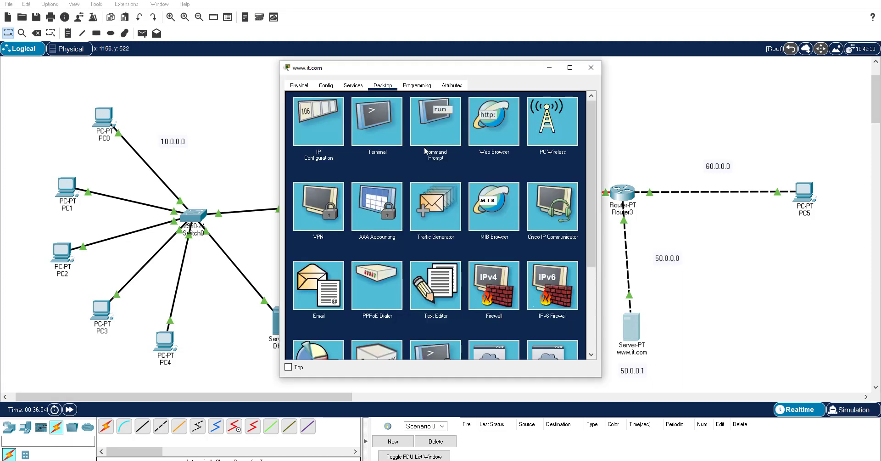
click(326, 86)
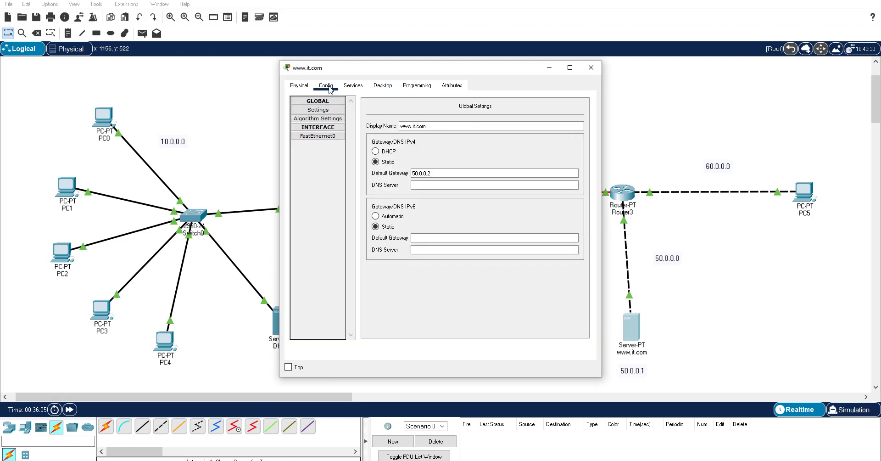
drag(462, 124, 400, 126)
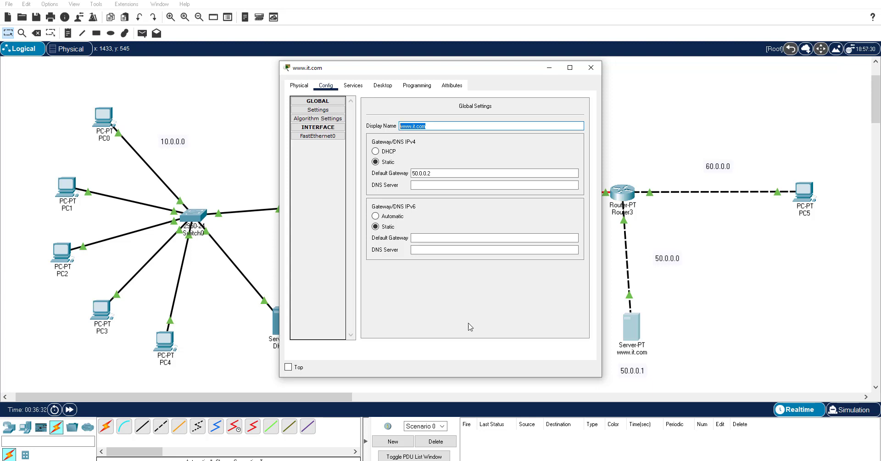
click(353, 85)
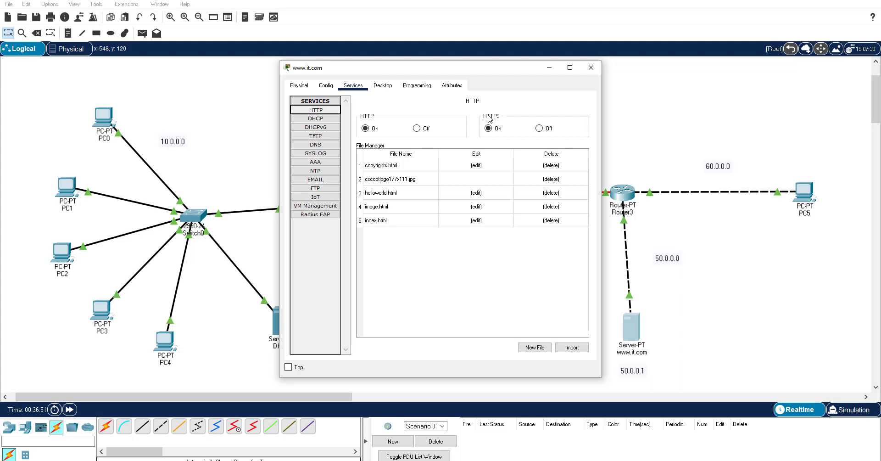
click(539, 129)
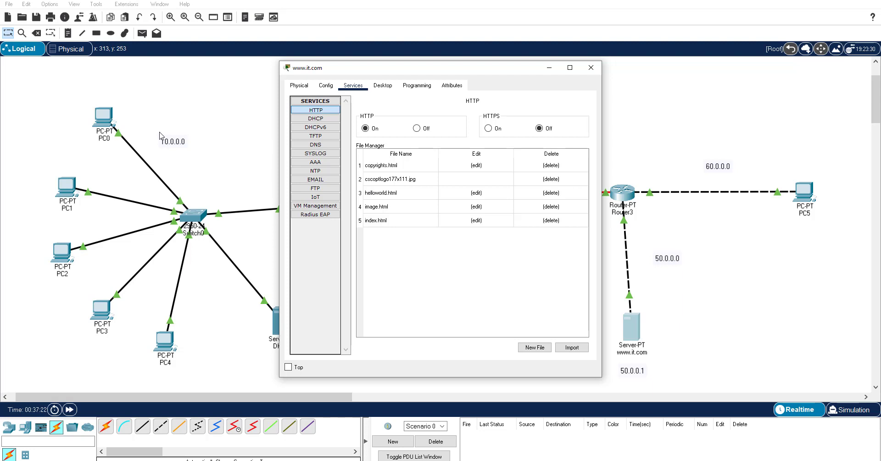
click(383, 168)
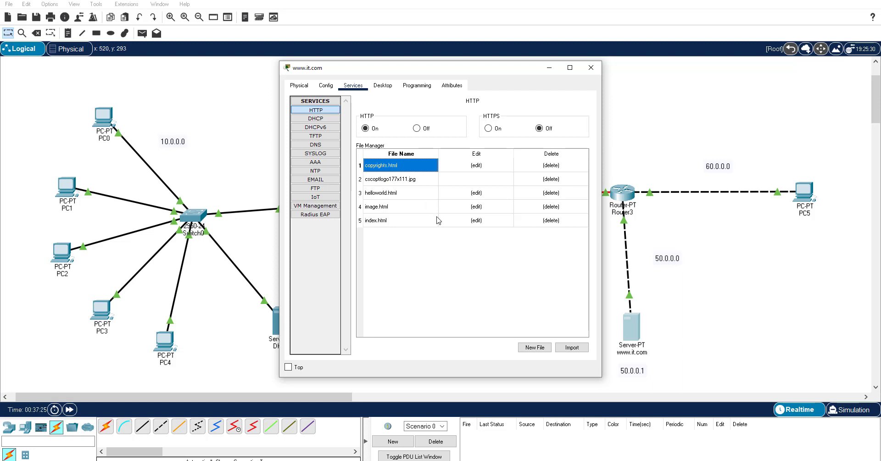
click(439, 269)
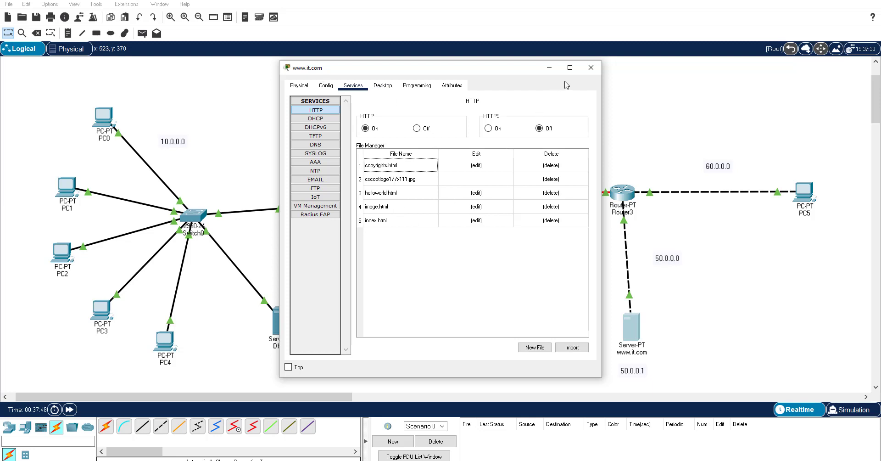
click(592, 69)
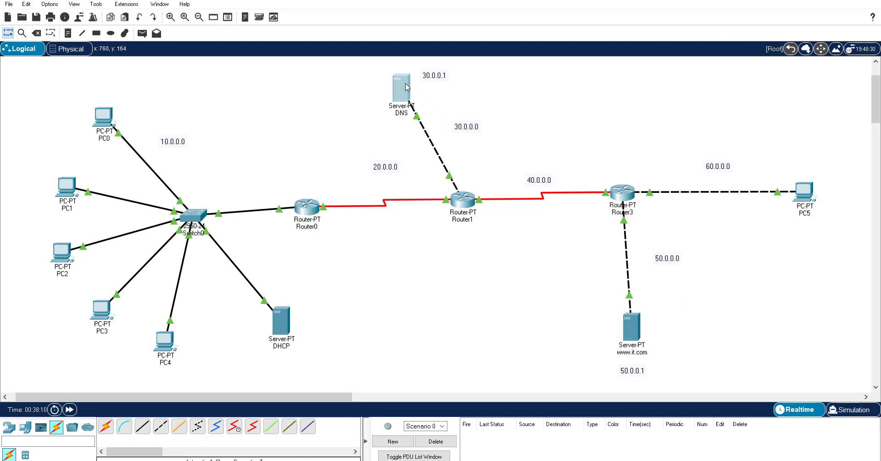
drag(413, 87, 393, 88)
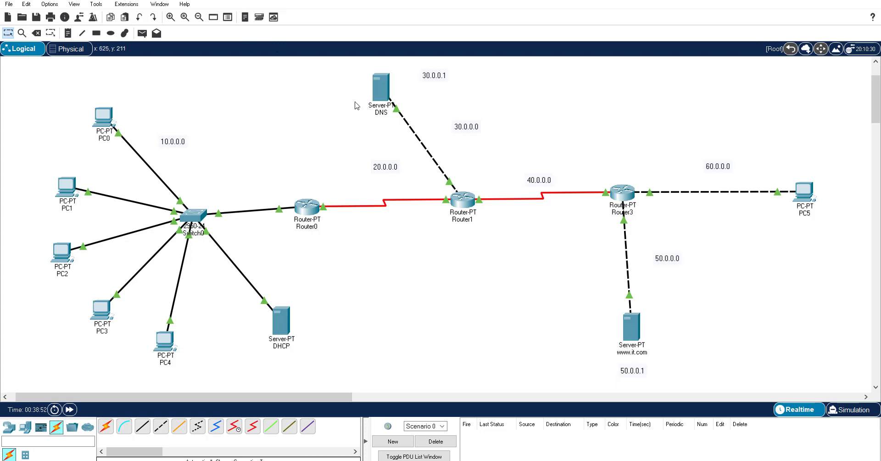
click(378, 87)
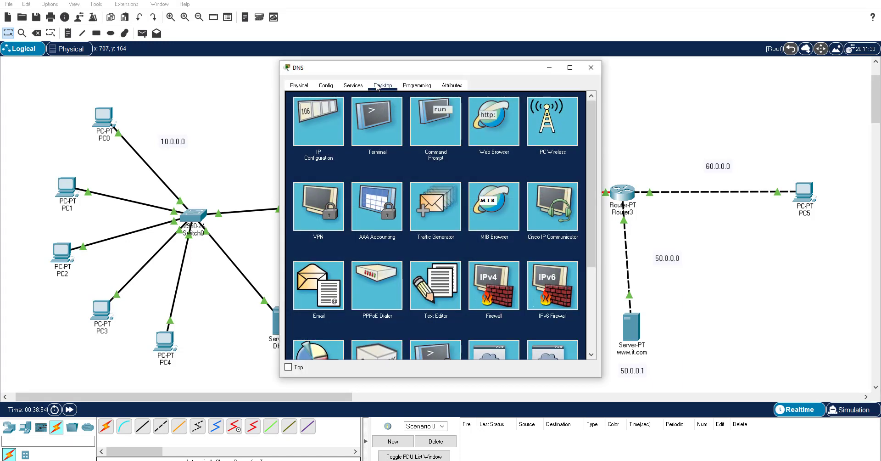
click(353, 86)
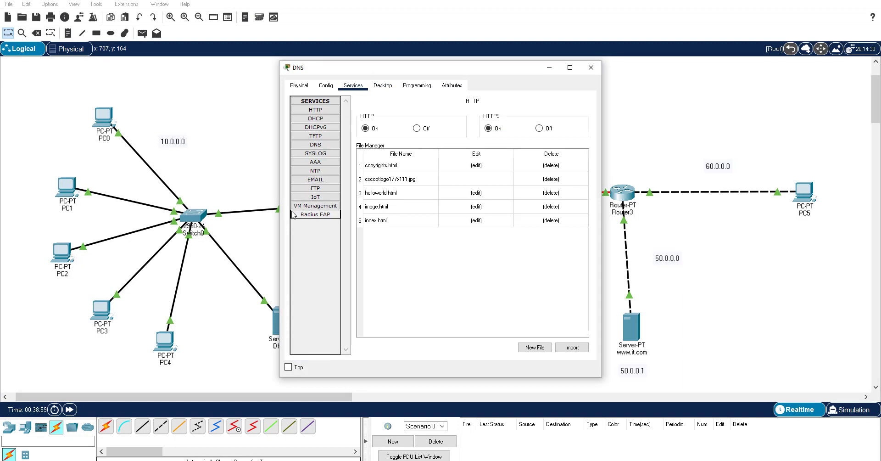
click(316, 145)
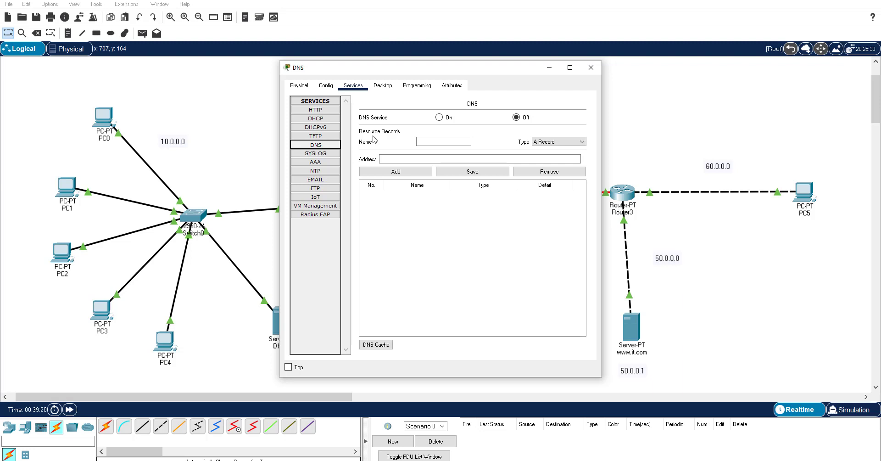
click(426, 142)
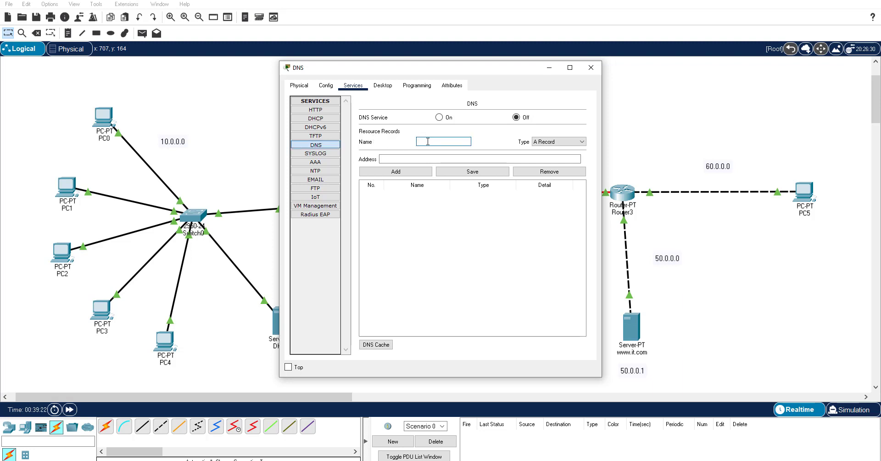
text(www.it)
text(.com)
key(Tab)
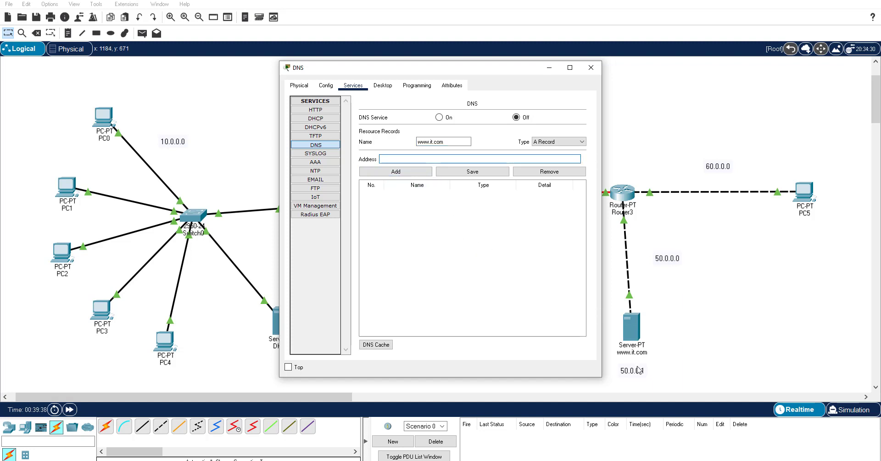
text(50.0.0.1)
click(419, 174)
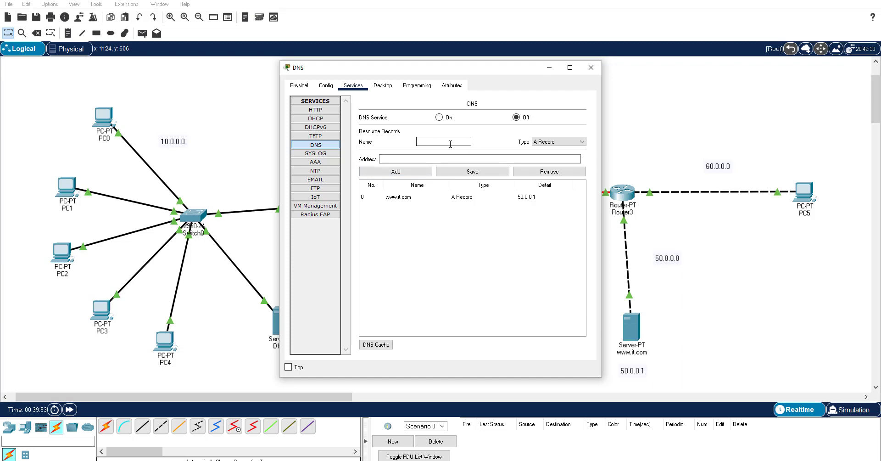
text(www.facebook.com)
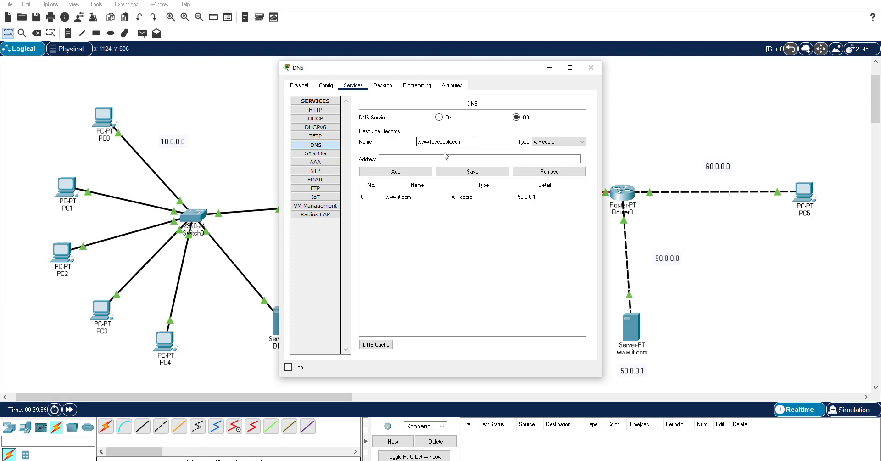
click(439, 158)
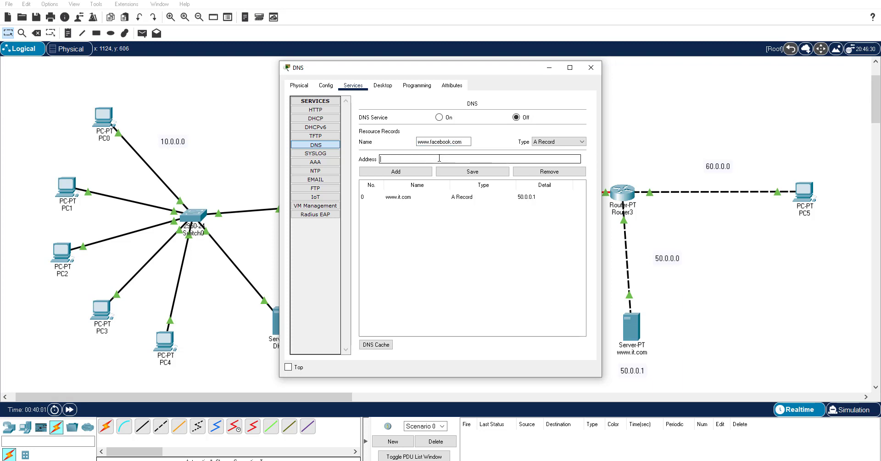
text(56.4.3.2.1)
click(412, 171)
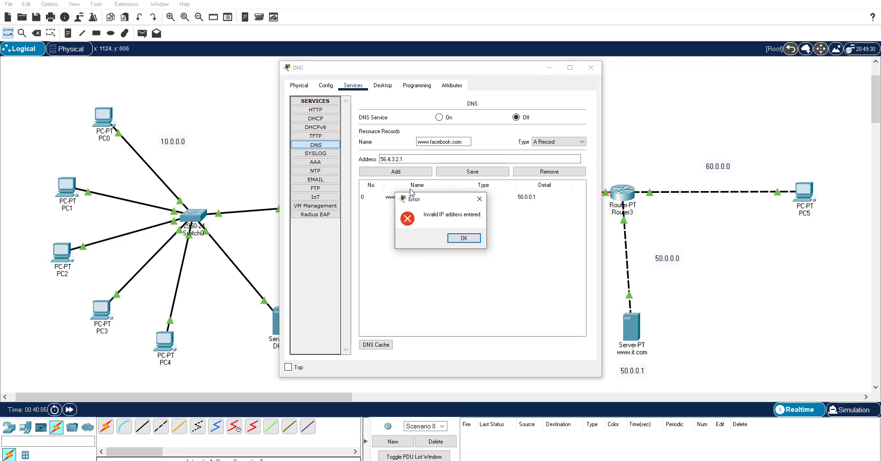
click(463, 238)
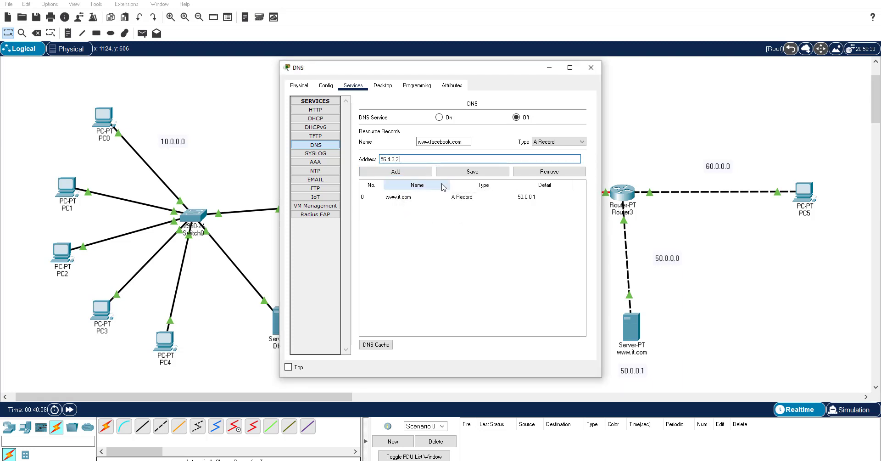
click(407, 172)
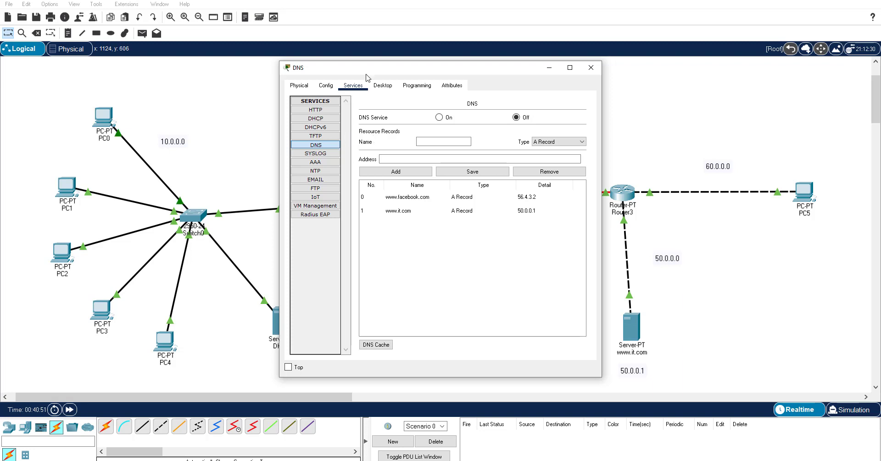
click(594, 72)
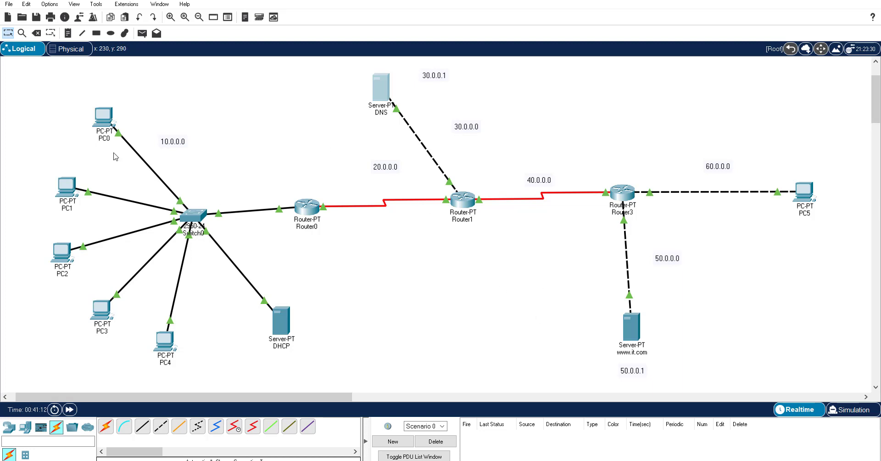
Open Router0's RIP routing settings and add network 10.0.0.0.
mouse_move(625, 356)
mouse_move(621, 320)
click(309, 207)
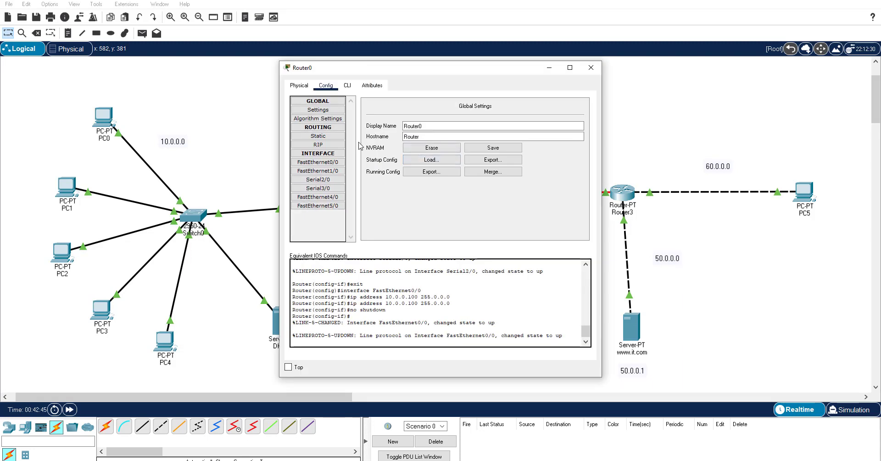
click(325, 145)
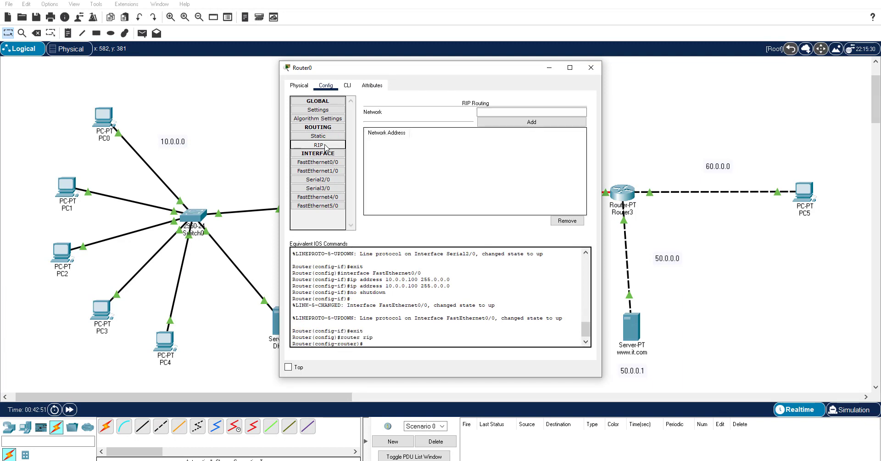
click(550, 111)
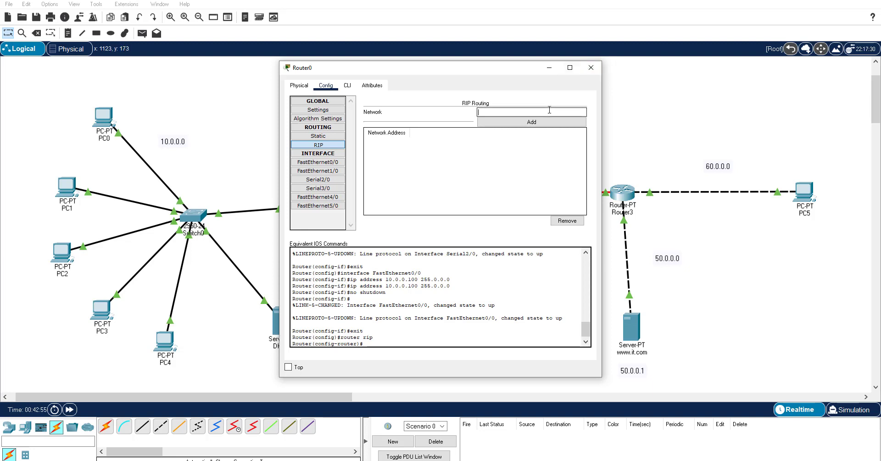
drag(475, 68, 682, 82)
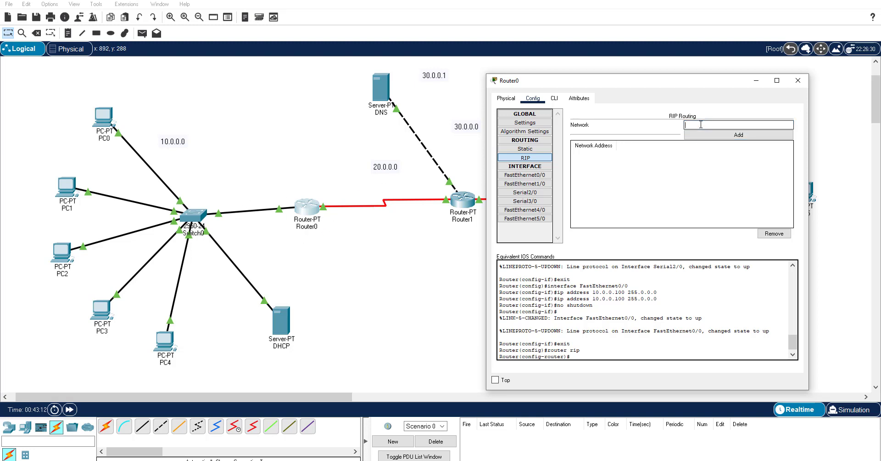
text(.0.0.0)
click(740, 136)
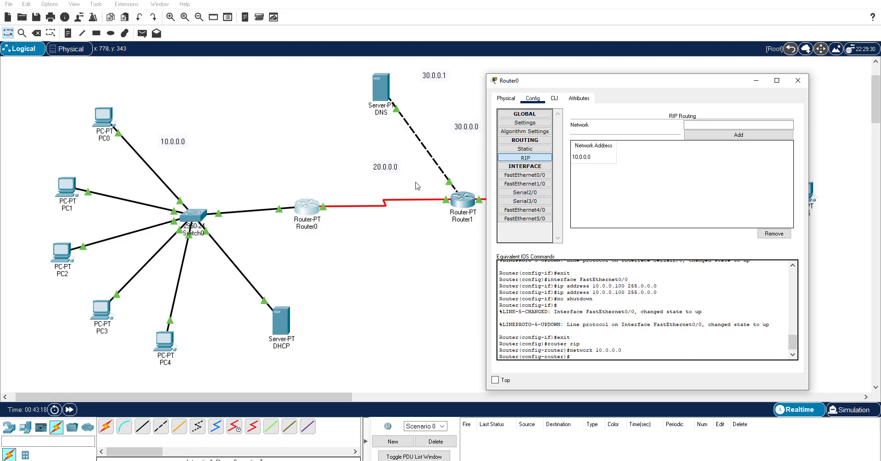
Add network 20.0.0.0 to Router0's RIP routing and close the router's window.
click(692, 123)
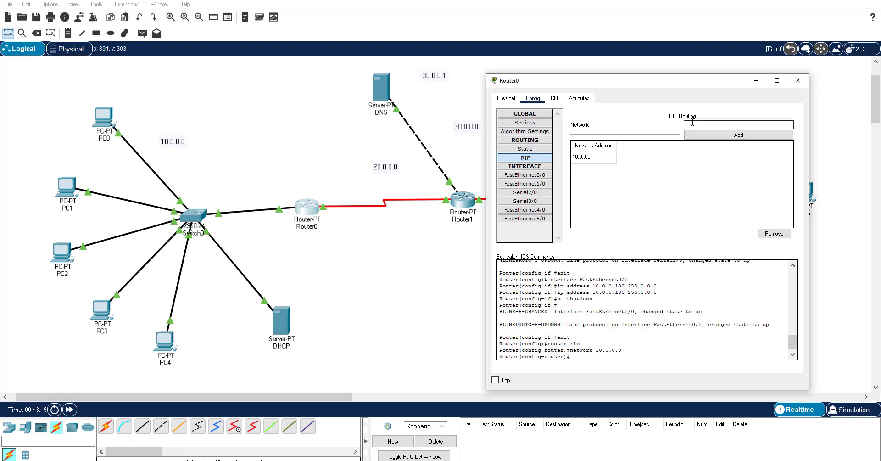
text(20.0.0.0)
click(720, 135)
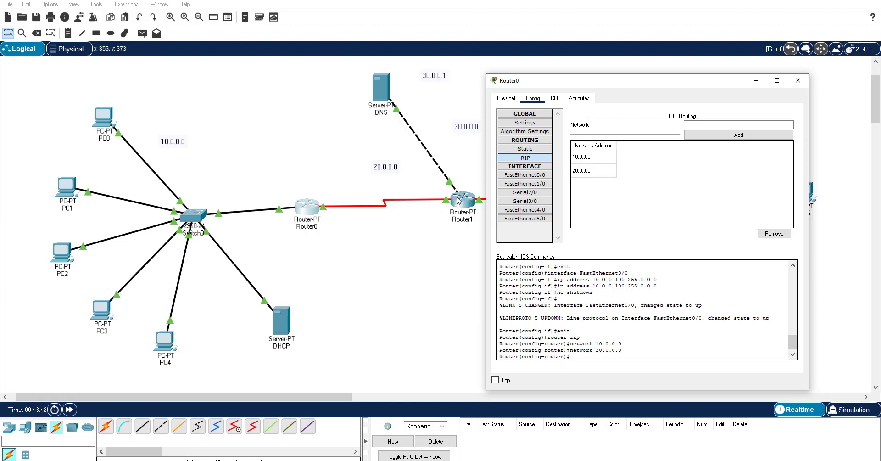
click(799, 81)
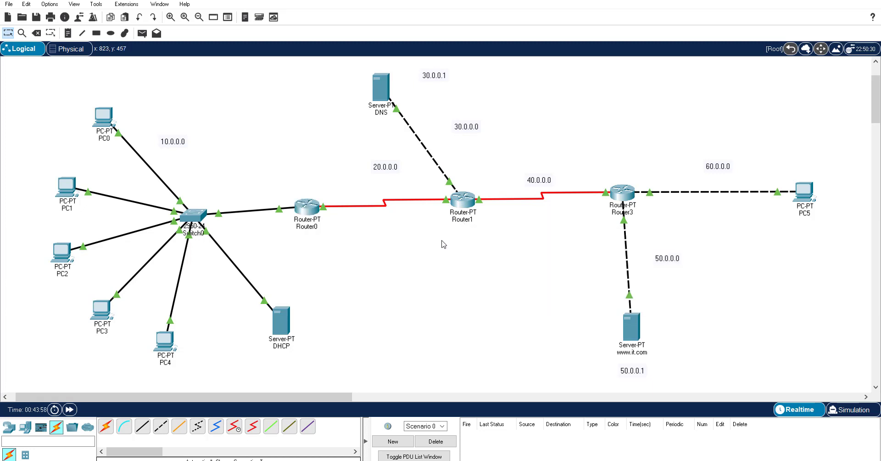
Open Router1's RIP routing settings and add network 20.0.0.0.
click(456, 216)
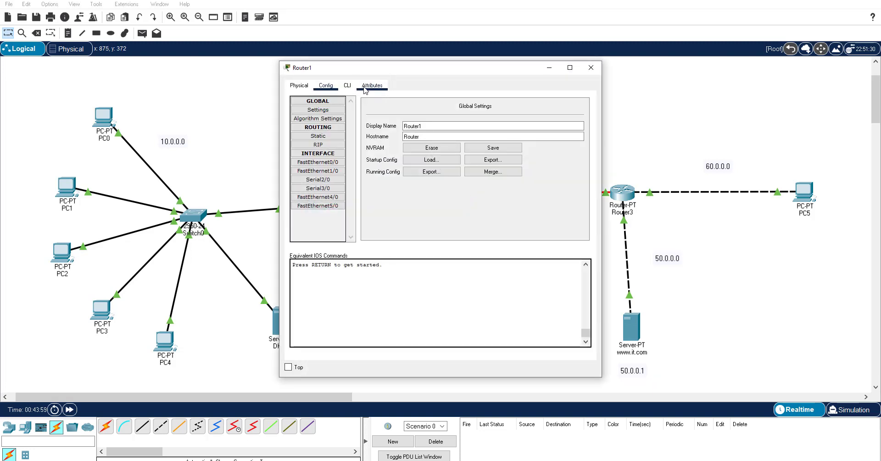
click(324, 150)
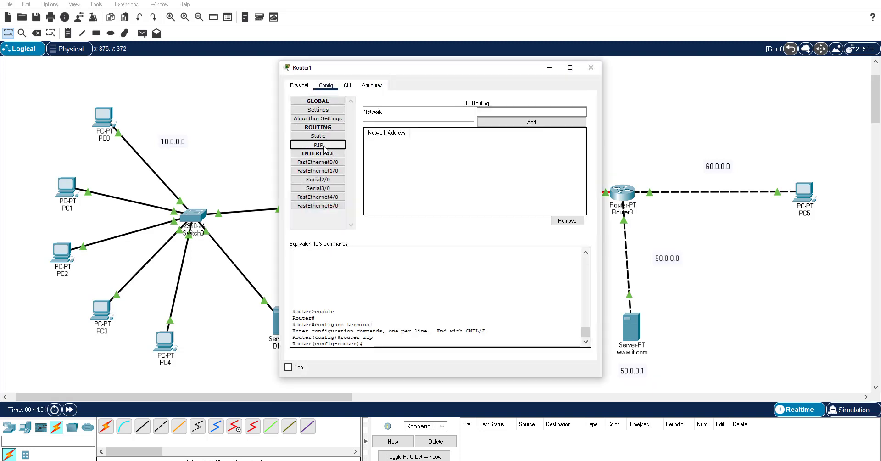
drag(483, 73, 234, 81)
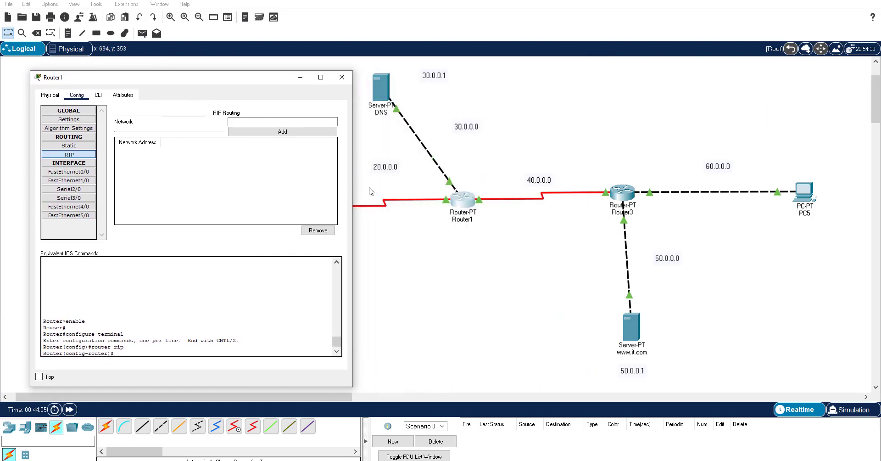
click(279, 121)
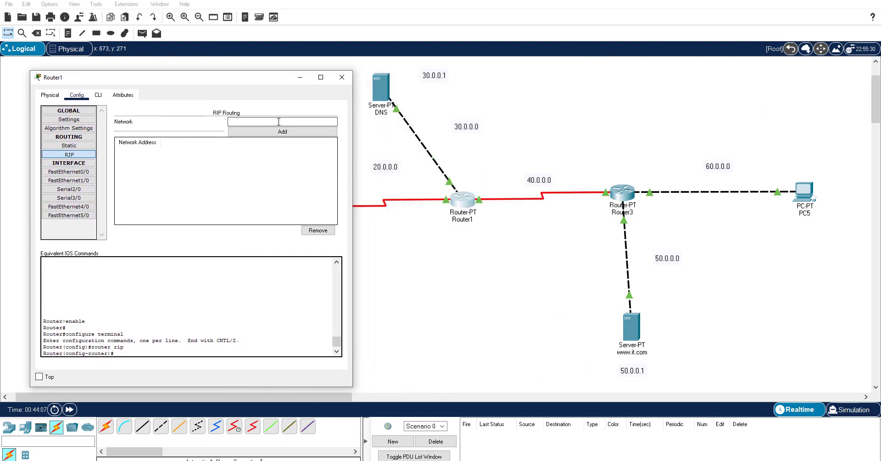
text(20.0.0.0)
click(287, 132)
Add networks 30.0.0.0 and 40.0.0.0 to Router1's RIP routing and close the router's window.
click(248, 123)
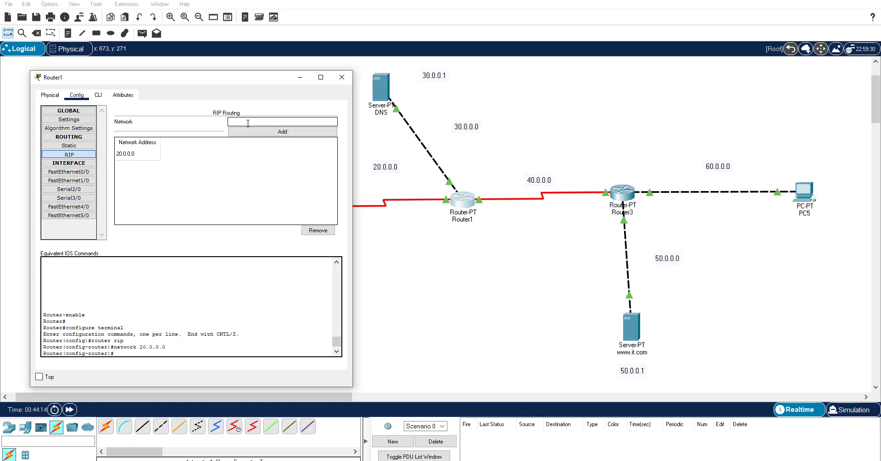
text(30.0.0.0)
click(255, 133)
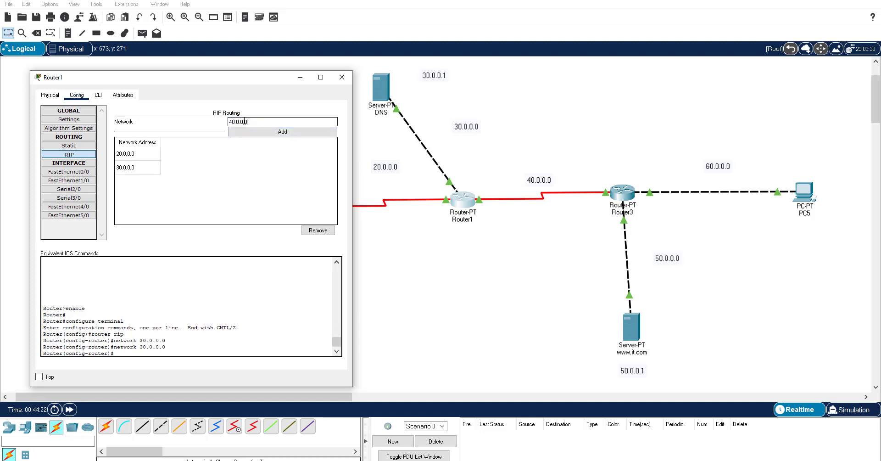
click(245, 121)
text(40.0.0.0)
click(255, 133)
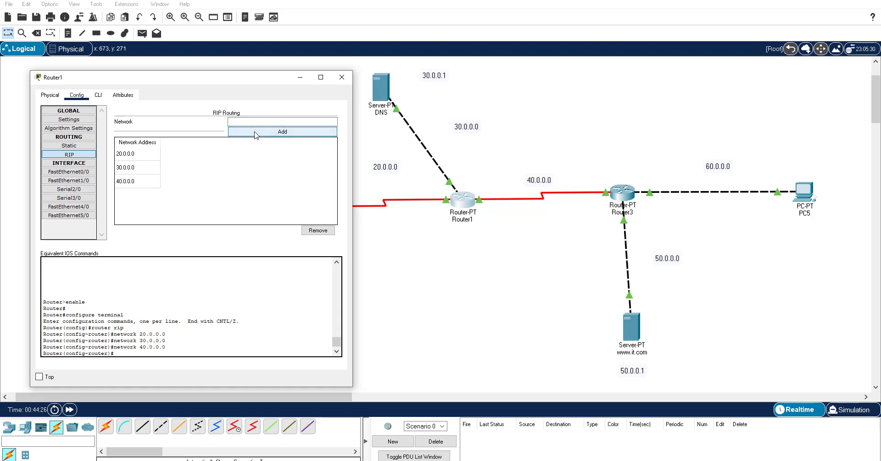
click(342, 77)
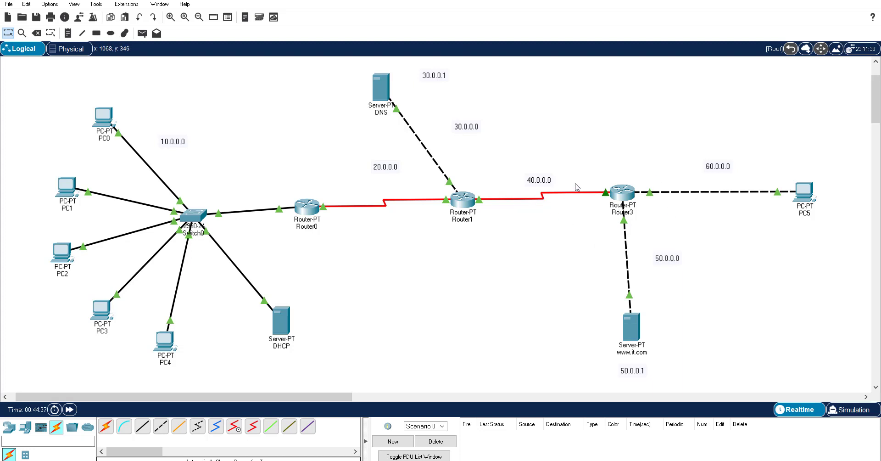
Open Router3's RIP routing settings and add network 40.0.0.0.
click(623, 197)
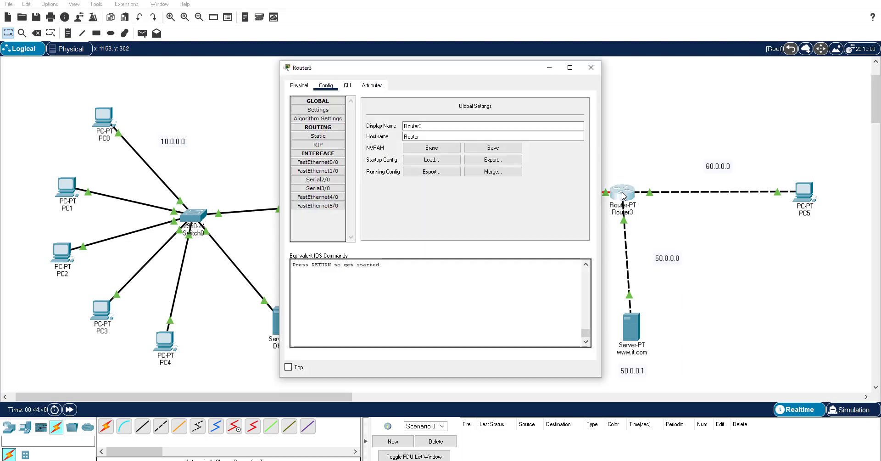
click(332, 145)
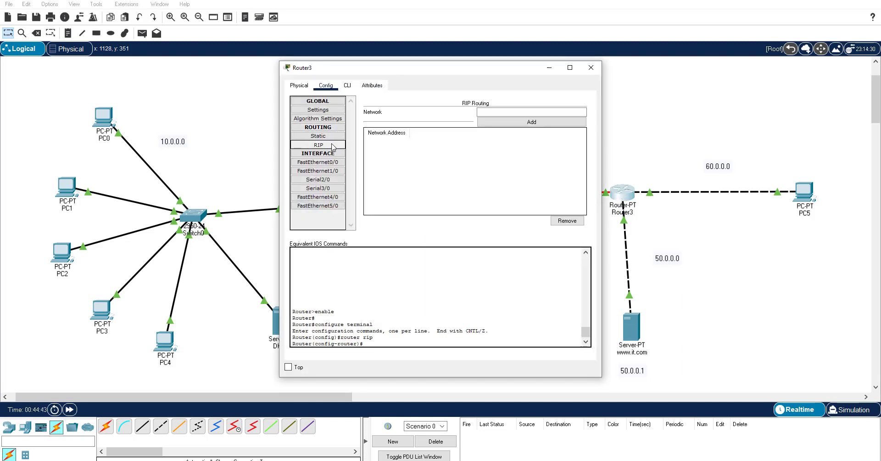
drag(495, 69, 345, 72)
text(40.0.0.0)
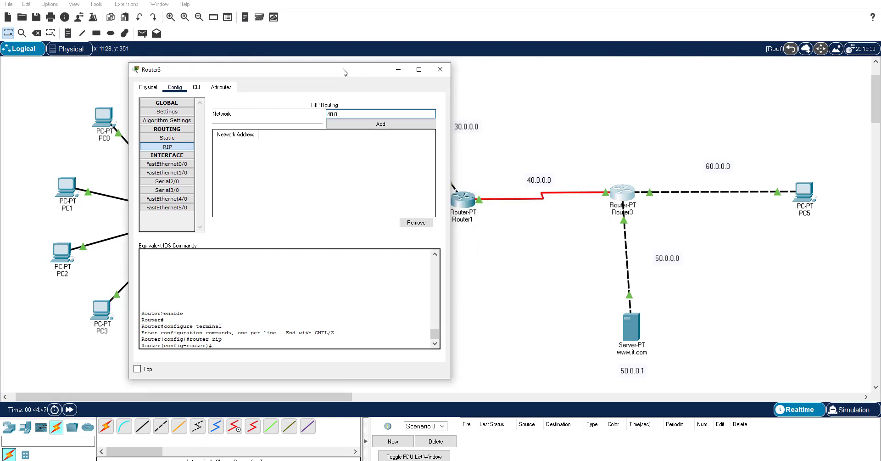
click(373, 124)
Add networks 50.0.0.0 and 60.0.0.0 to Router3's RIP routing and close the router's window.
click(362, 112)
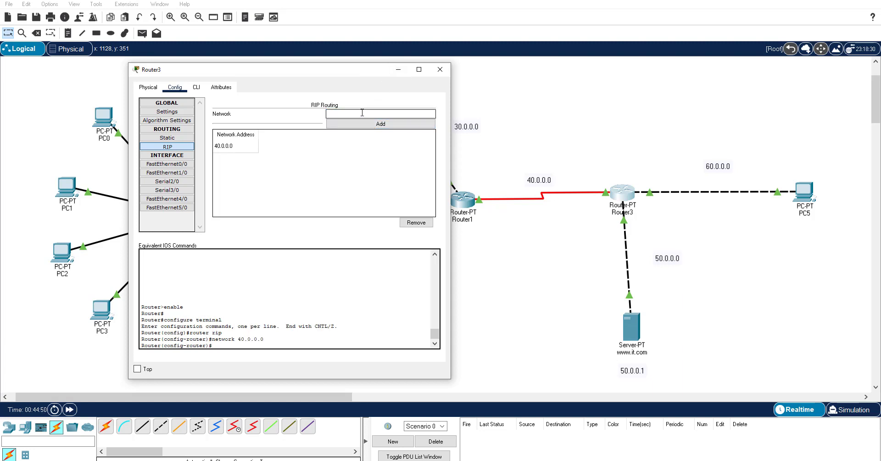
text(50.0.0.0)
click(367, 124)
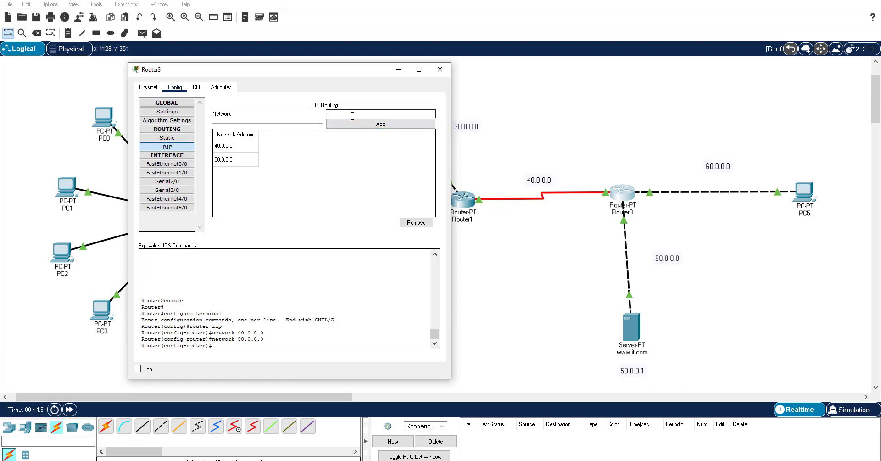
click(353, 115)
text(60.0.0.0)
click(385, 125)
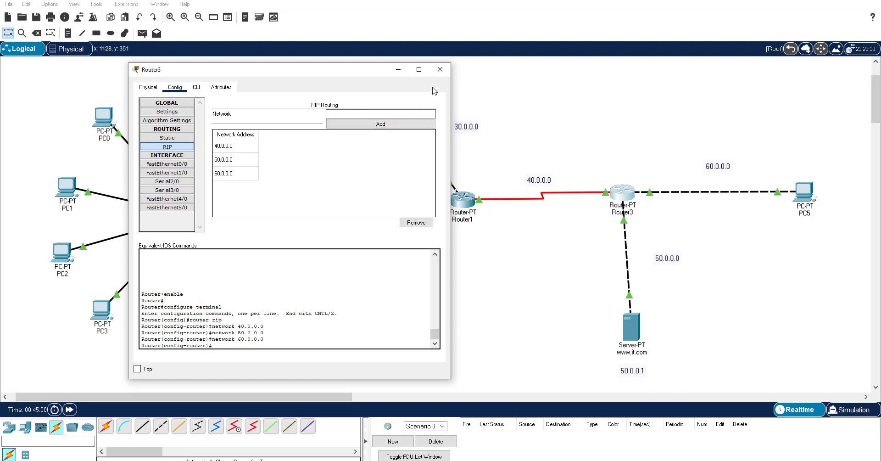
click(441, 72)
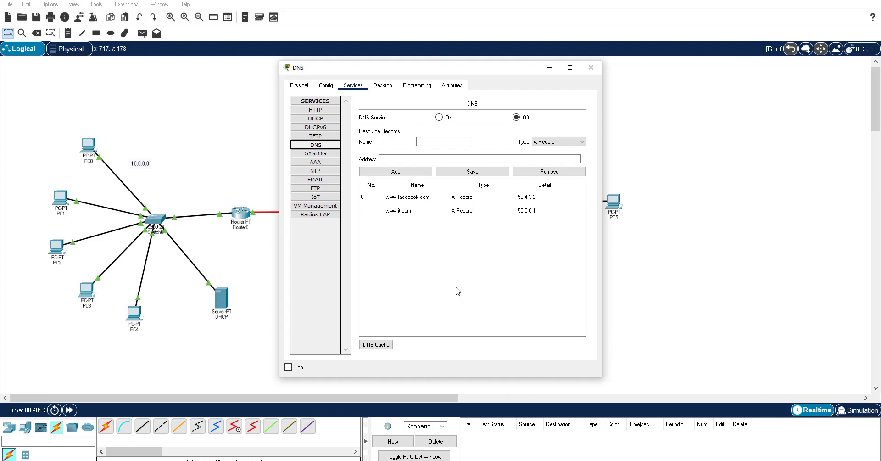
Turn on the DNS service on the DNS server and close the server's window.
click(440, 117)
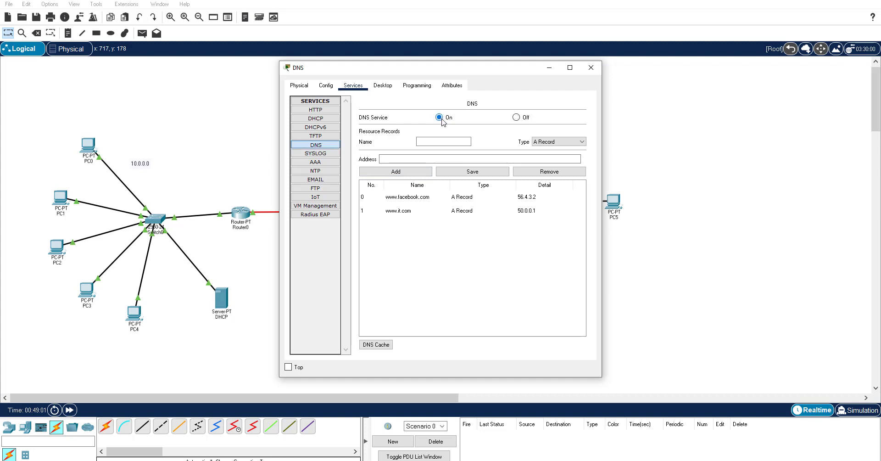
click(591, 68)
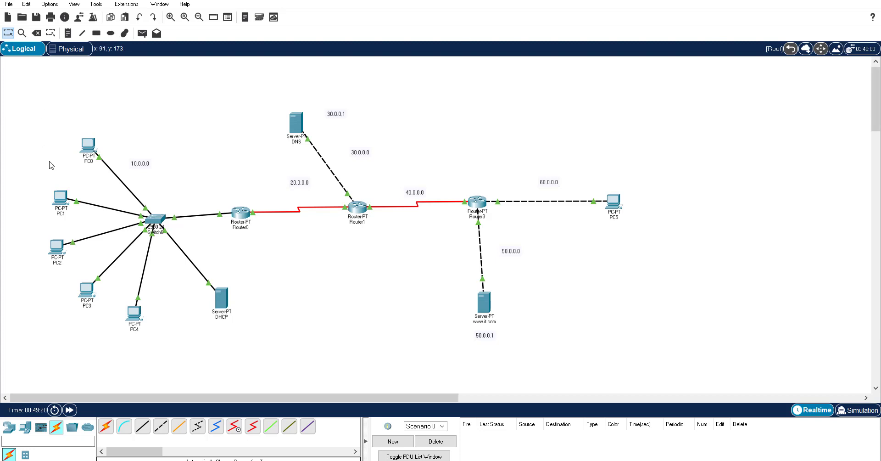
click(88, 146)
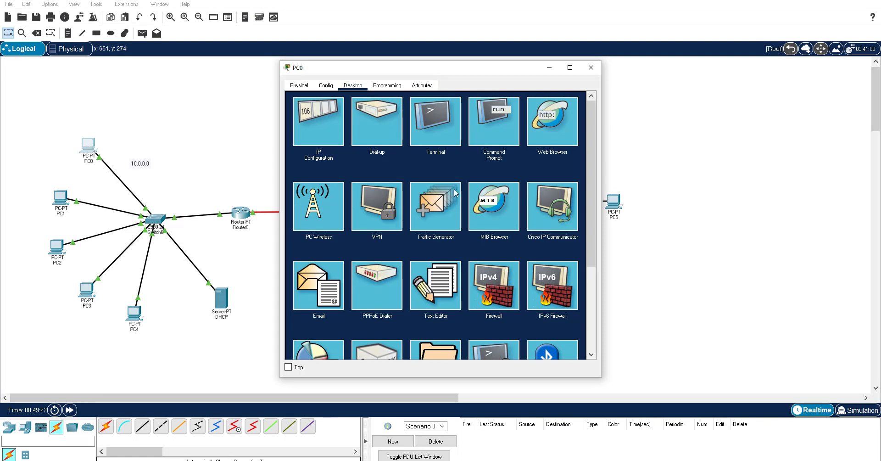
click(555, 132)
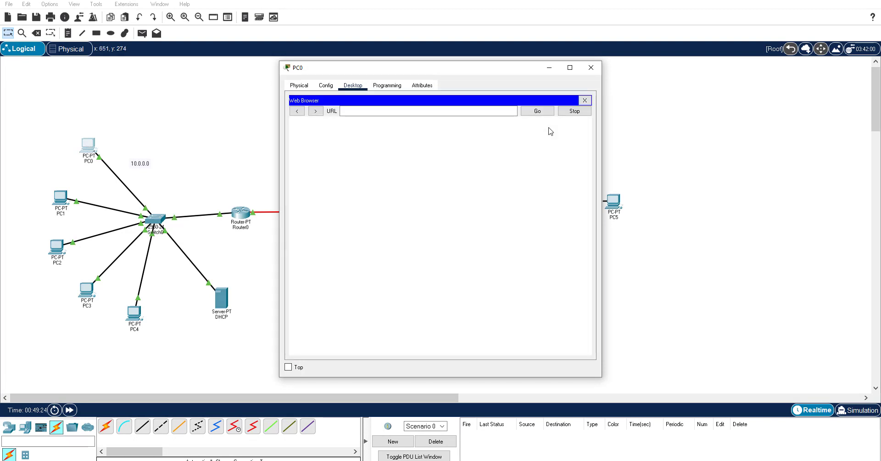
click(480, 110)
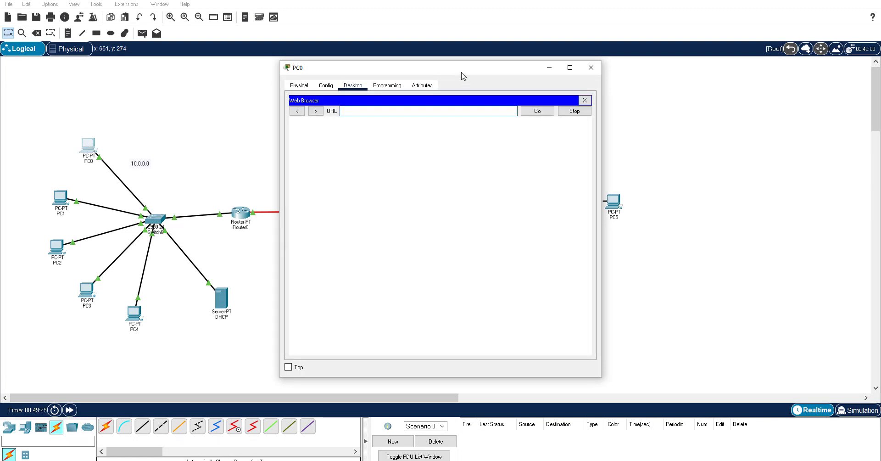
drag(463, 73, 289, 76)
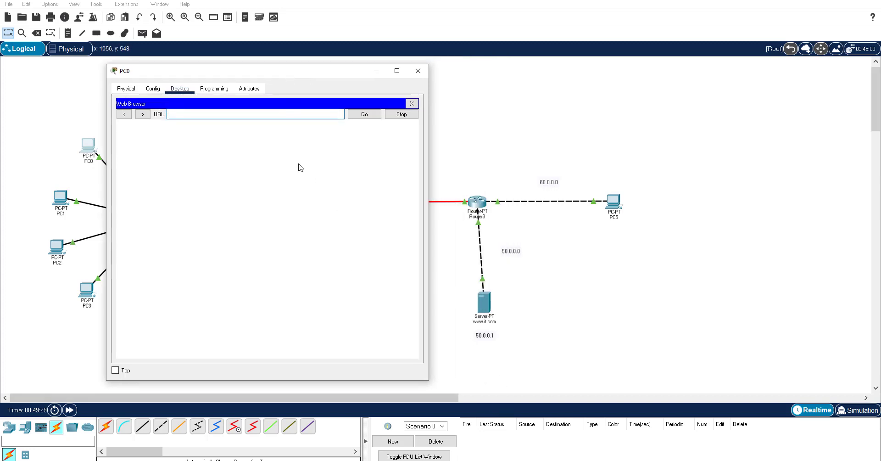
text(www.it.com)
key(Return)
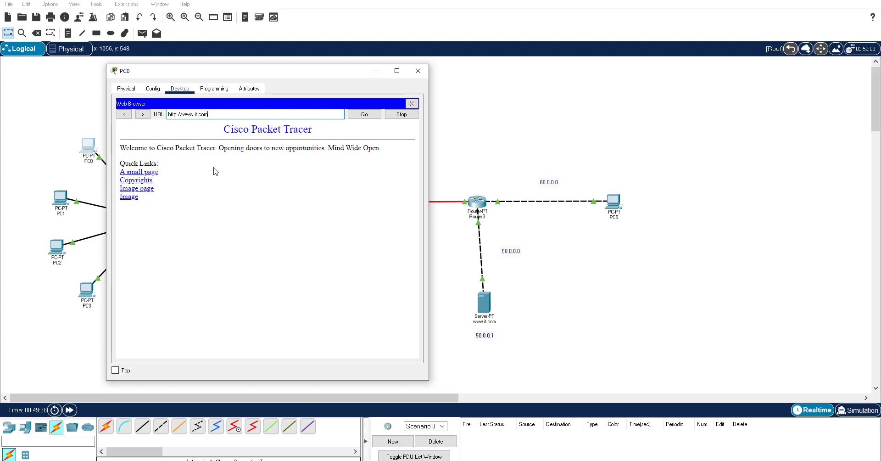
drag(199, 71, 577, 92)
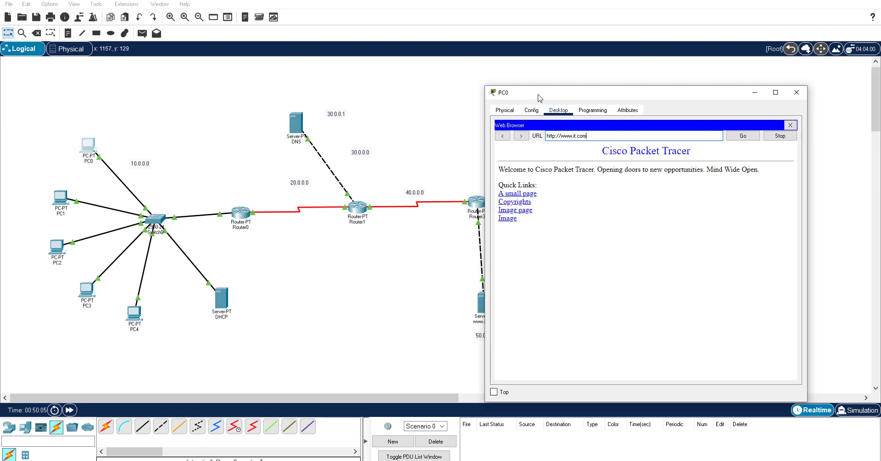
drag(526, 97, 607, 93)
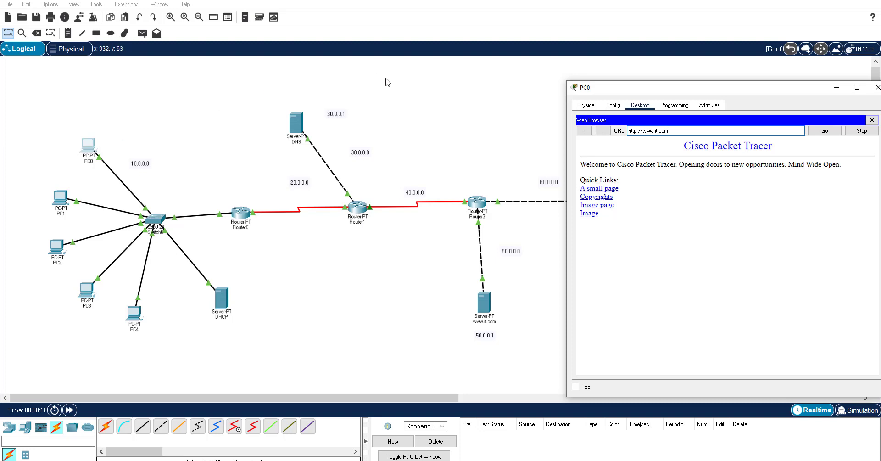
drag(729, 88, 575, 82)
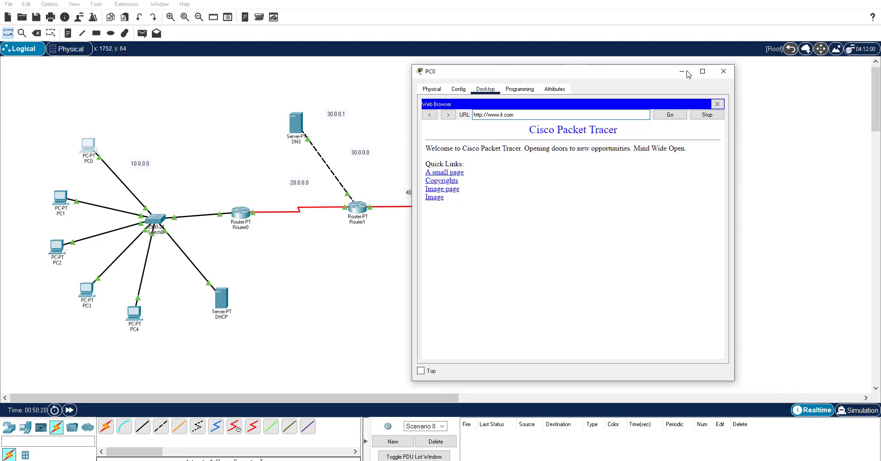
click(724, 81)
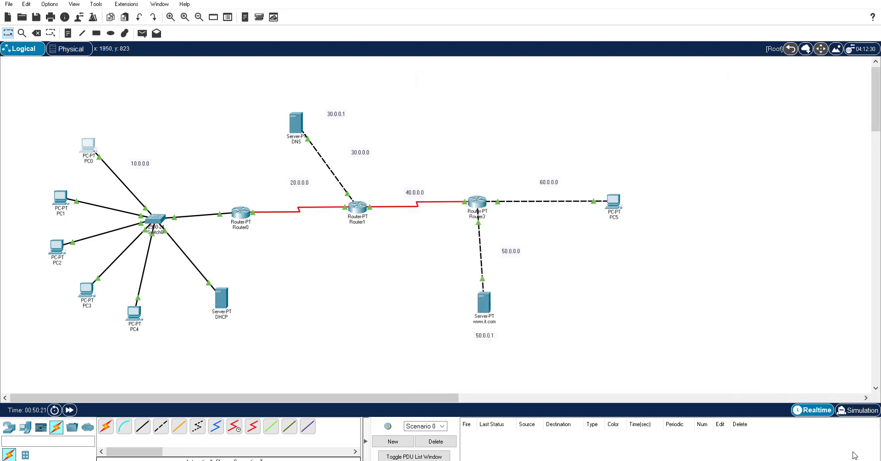
Switch the workspace to Simulation mode and clear all visible event types from the event list filters.
click(852, 413)
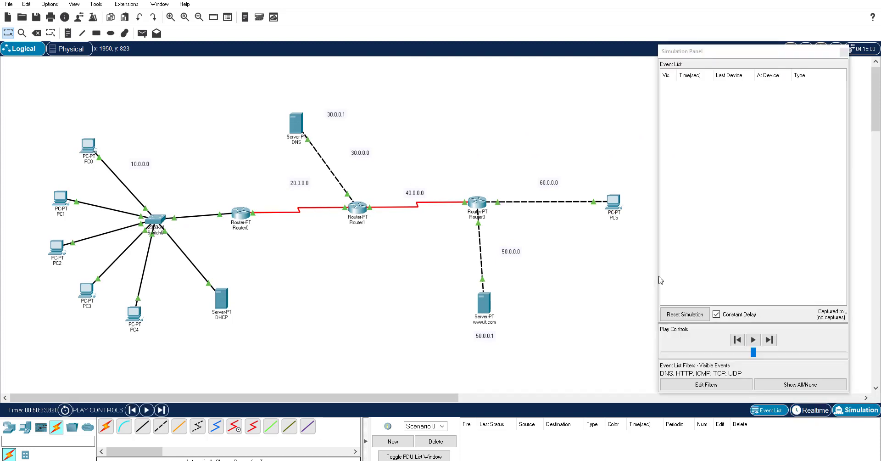
click(786, 386)
click(786, 386)
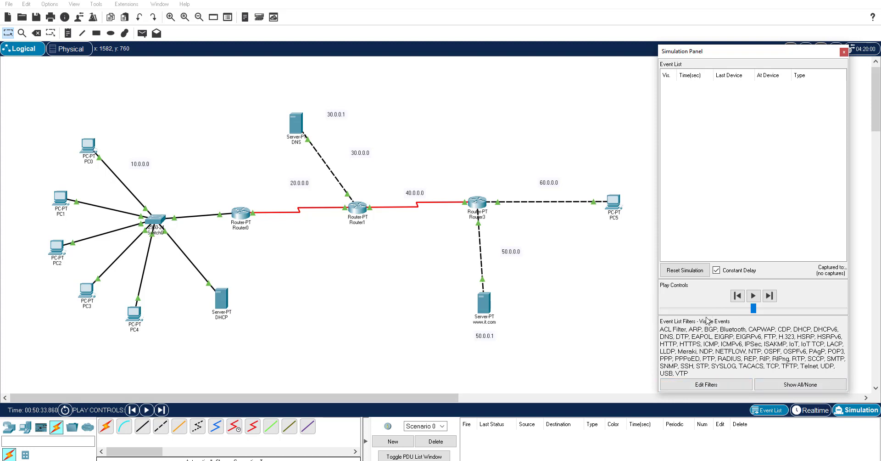
click(801, 389)
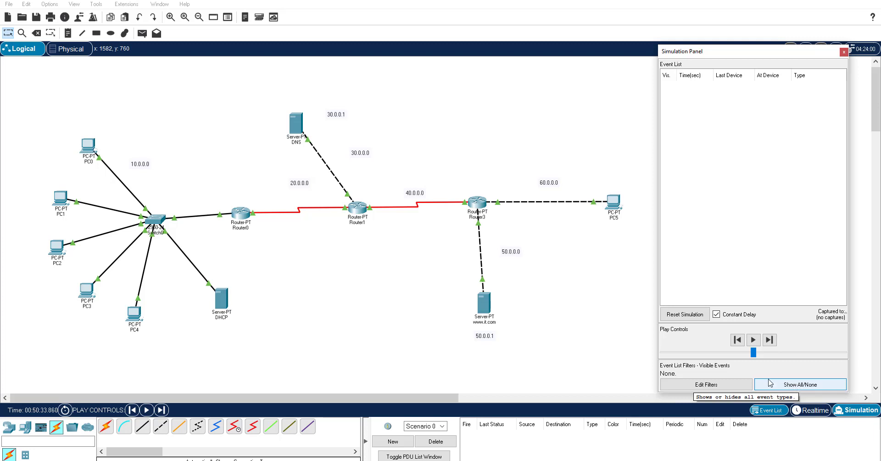
Edit the event filters to show the IPv4 protocols DNS and ICMP.
click(715, 388)
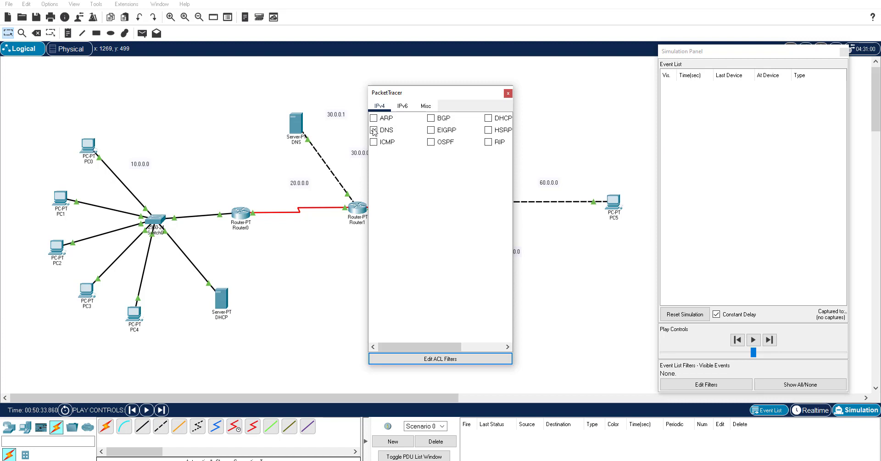
click(374, 141)
click(467, 349)
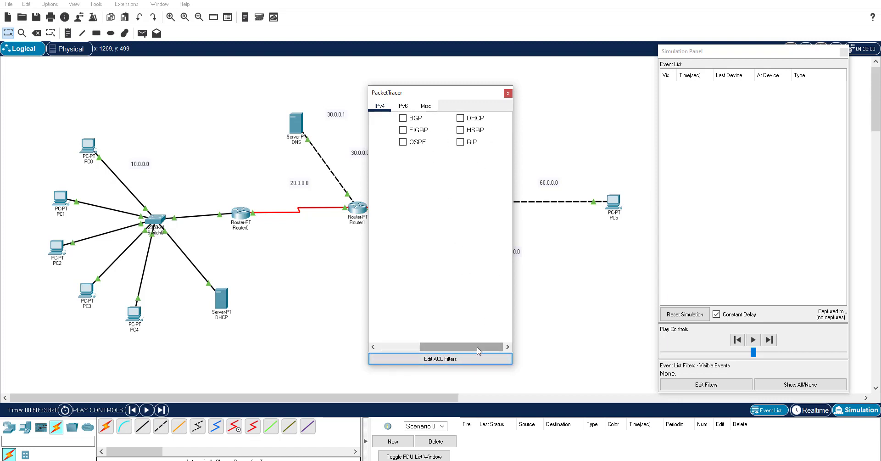
drag(461, 347, 419, 348)
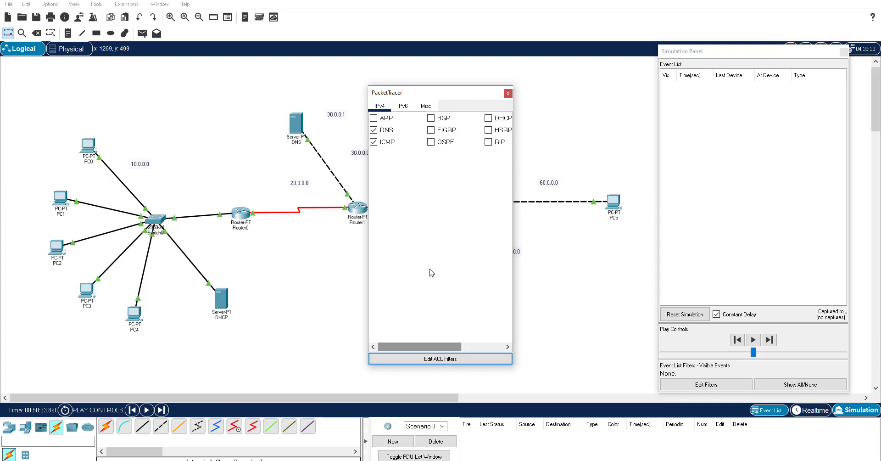
Add HTTP, TCP and UDP from the miscellaneous protocols to the event filters and close the filter window.
click(407, 107)
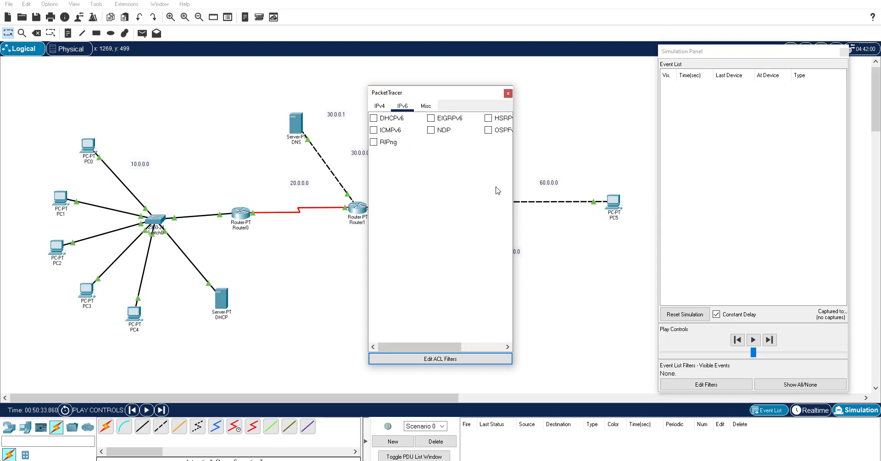
drag(513, 189, 585, 192)
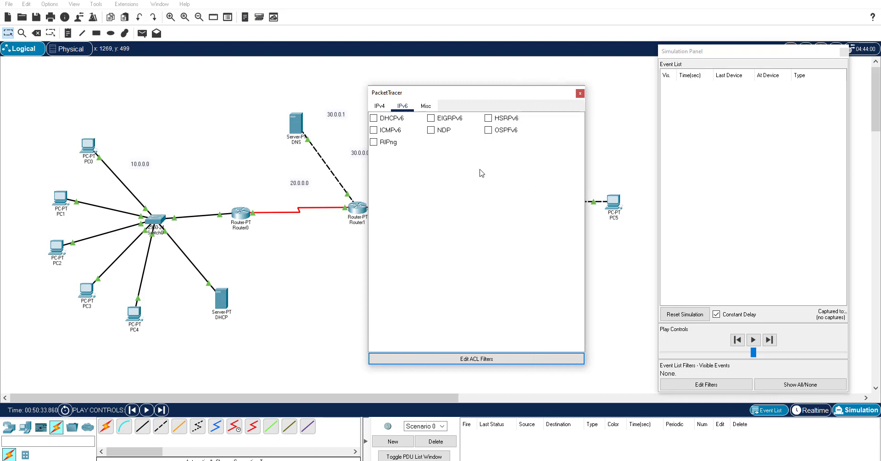
click(430, 108)
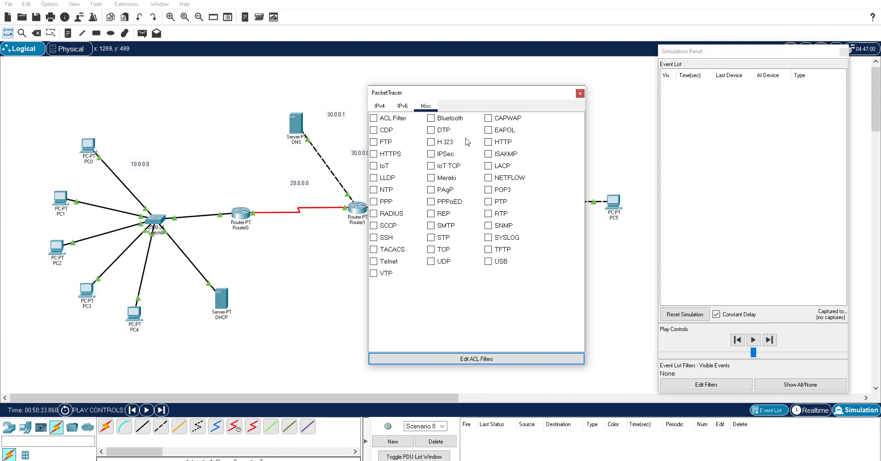
click(488, 142)
click(431, 250)
click(380, 106)
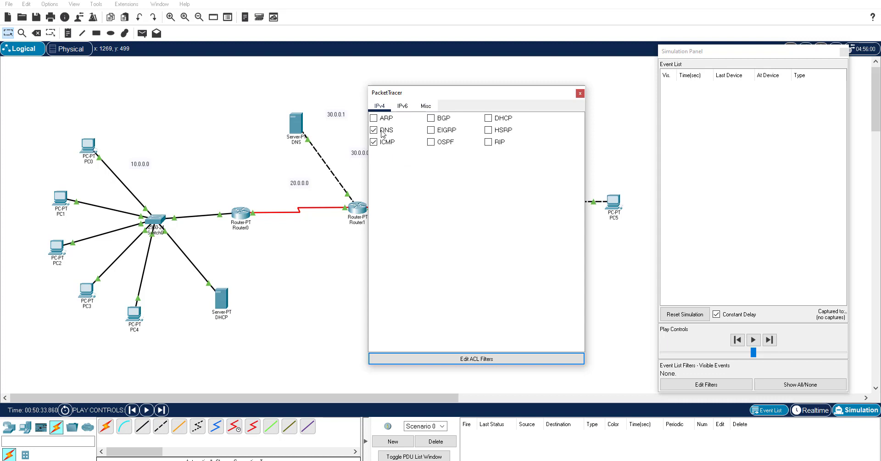
click(581, 94)
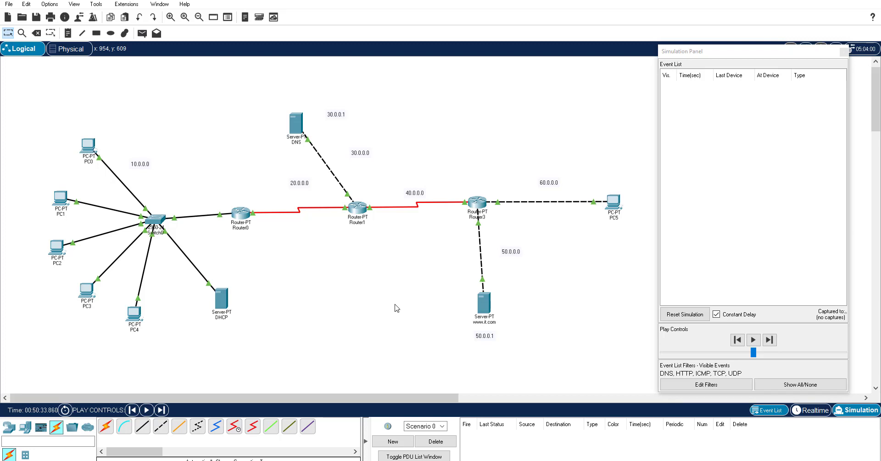
click(91, 143)
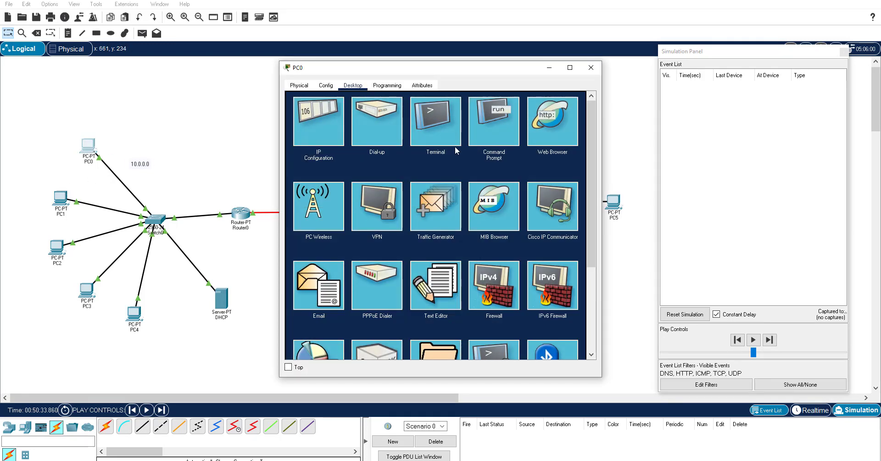
click(552, 128)
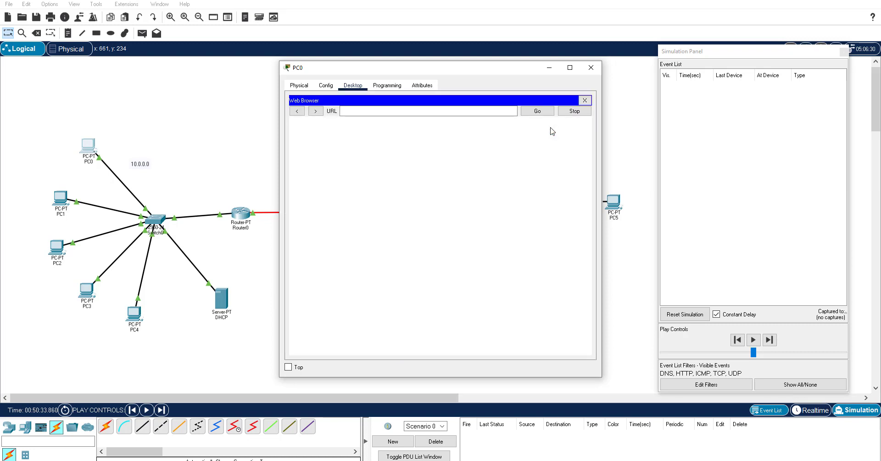
click(441, 111)
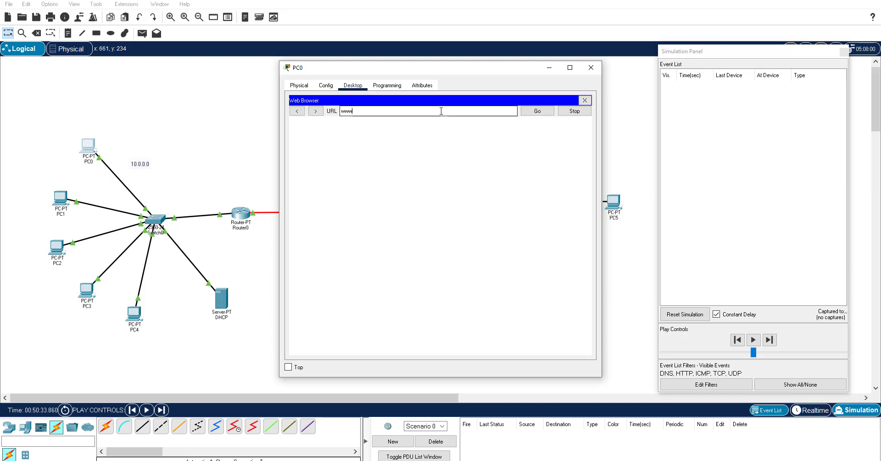
text(www.it.com)
drag(448, 69, 449, 342)
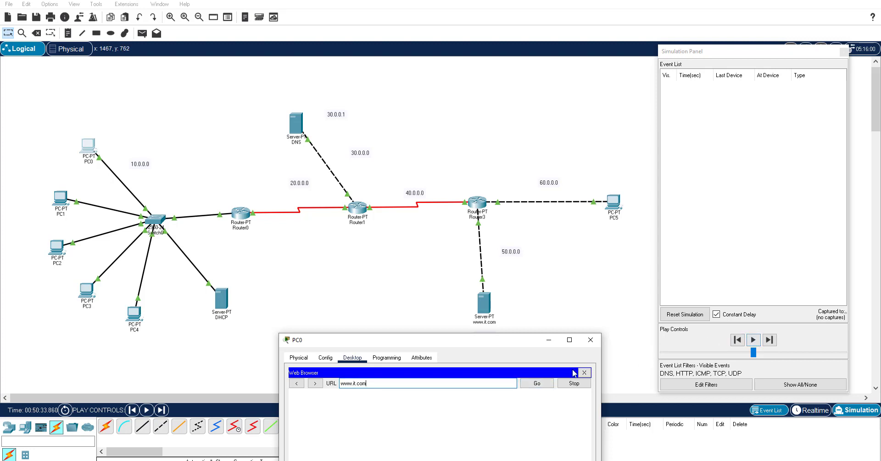
click(537, 385)
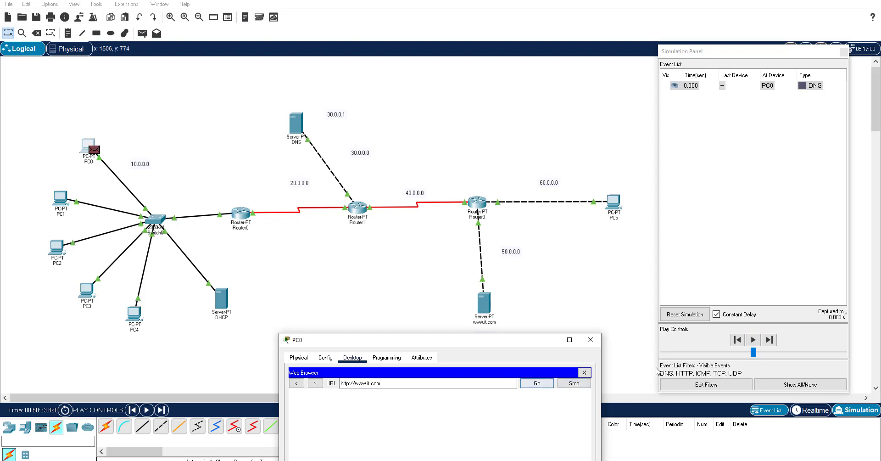
Play the simulation to trace the web request's packets, and bring PC0's browser window back below the topology.
click(753, 341)
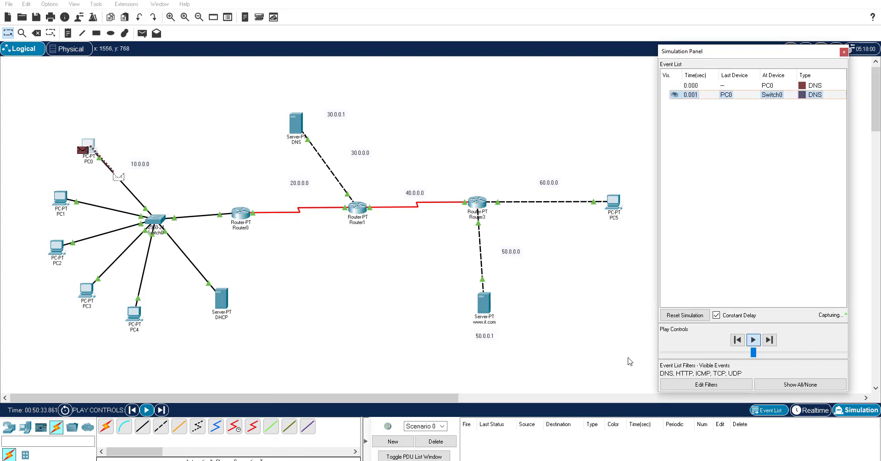
click(414, 457)
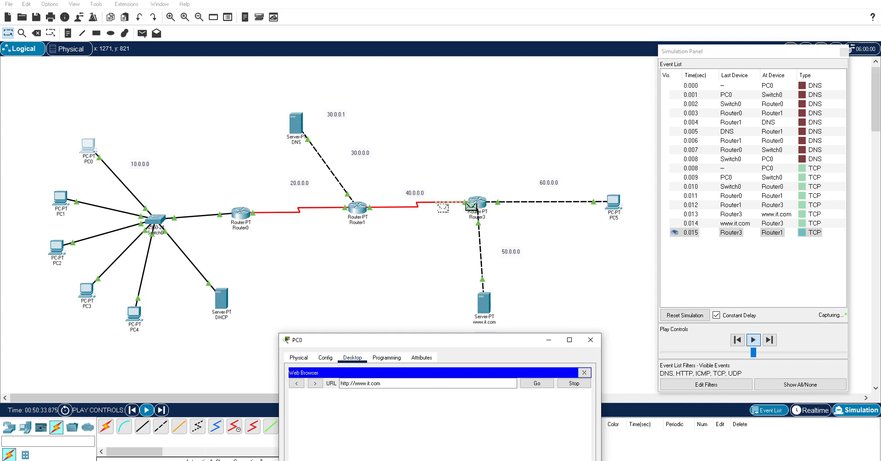
drag(427, 342, 427, 331)
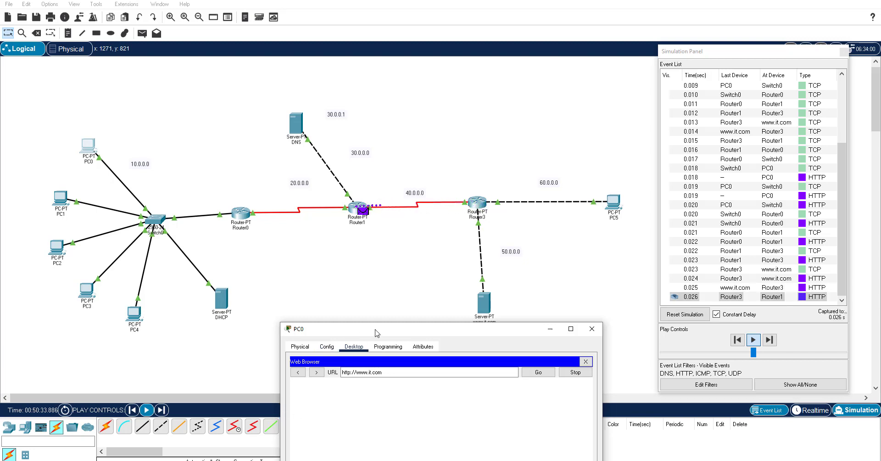
drag(377, 333, 376, 337)
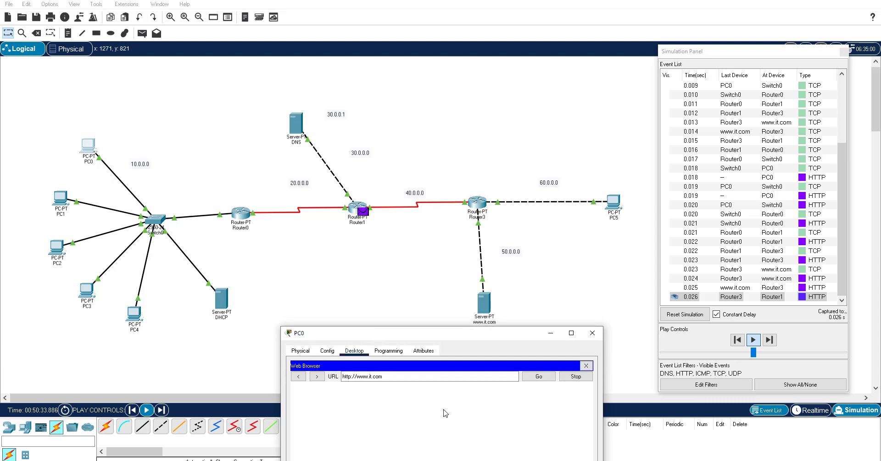